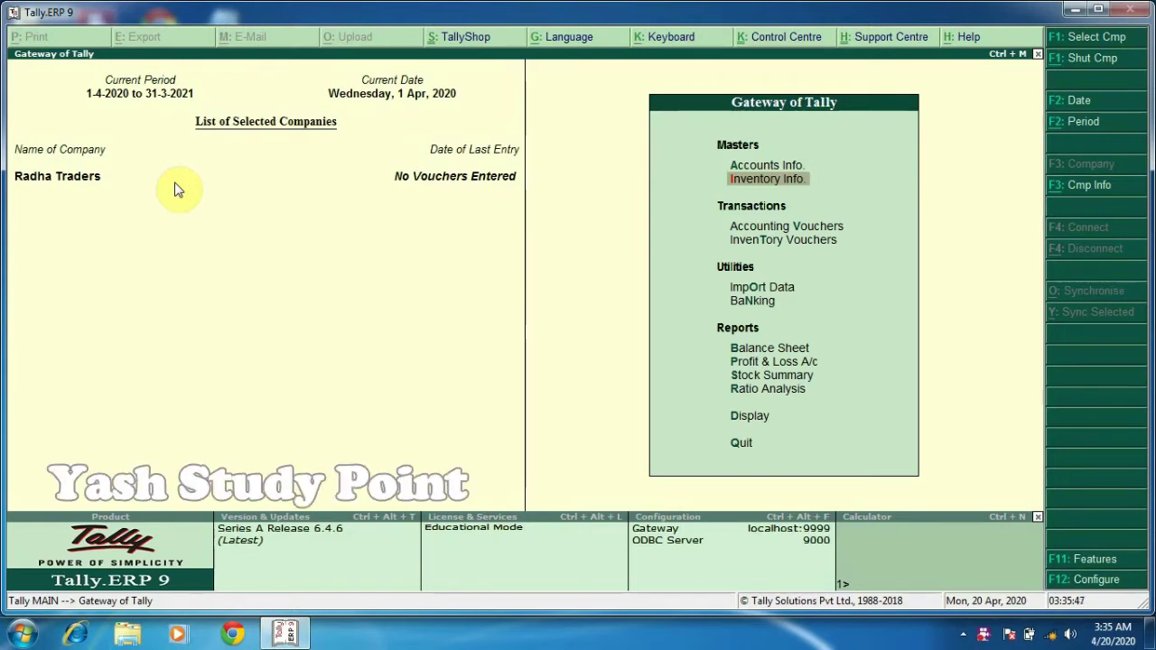
Create a single stock group named Computer under Primary, with item quantities not added.
{"action": "key", "text": "Return"}
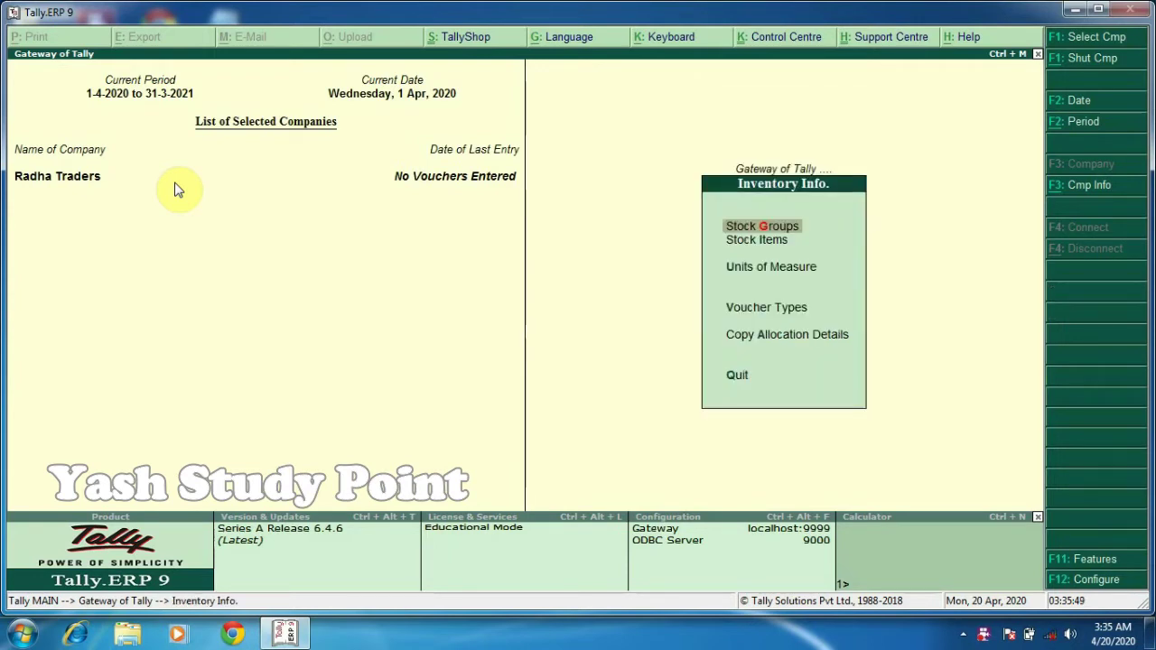
{"action": "key", "text": "Return"}
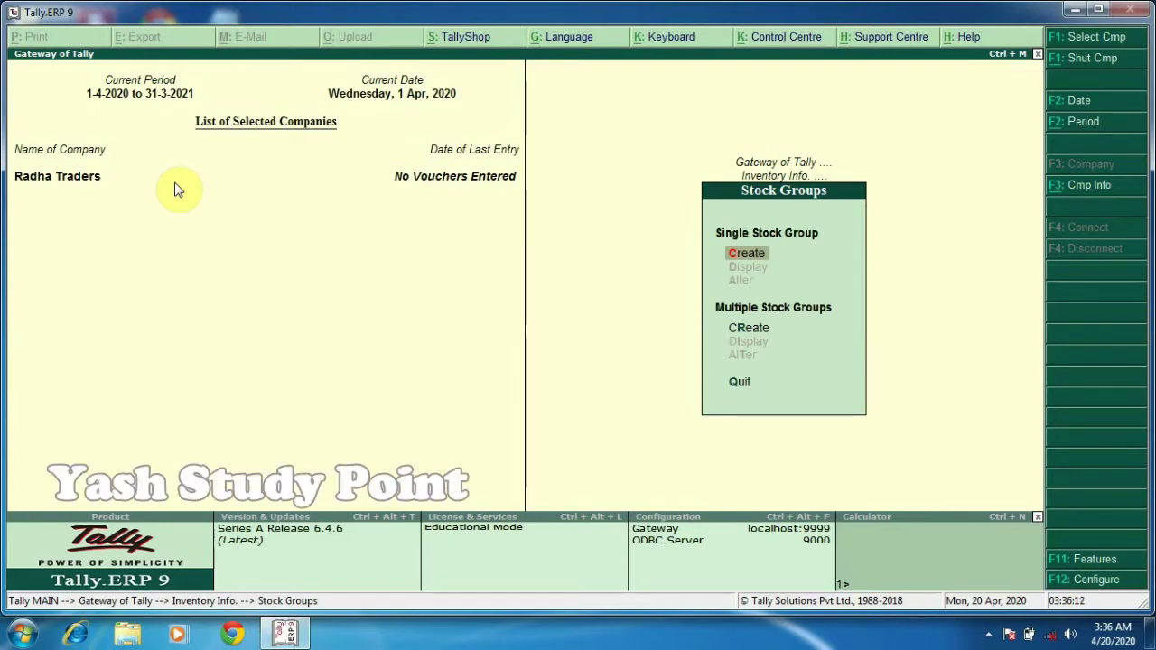
{"action": "key", "text": "Up"}
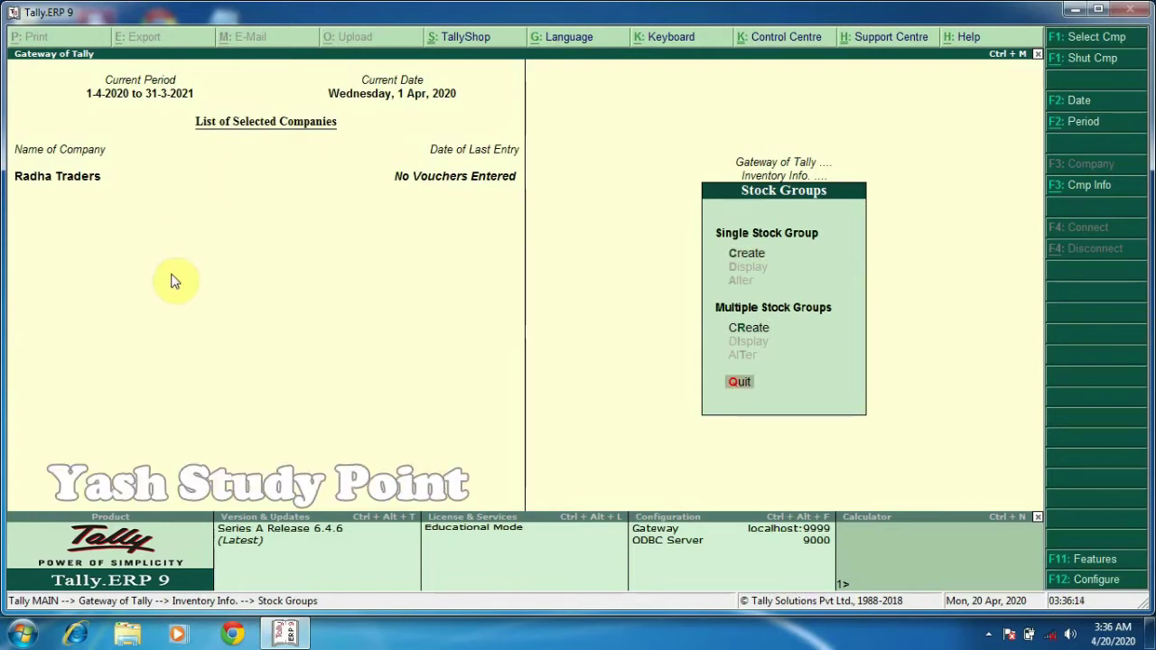
{"action": "left_click", "coordinate": [753, 269]}
{"action": "key", "text": "Escape"}
{"action": "key", "text": "Return"}
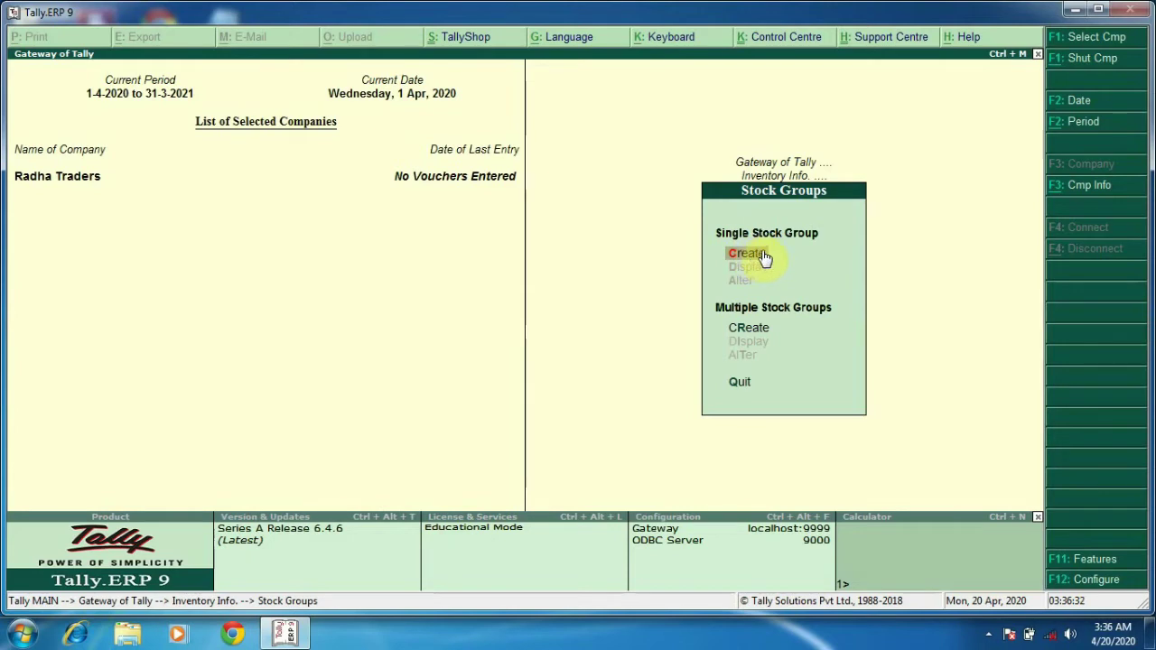
{"action": "left_click", "coordinate": [764, 257]}
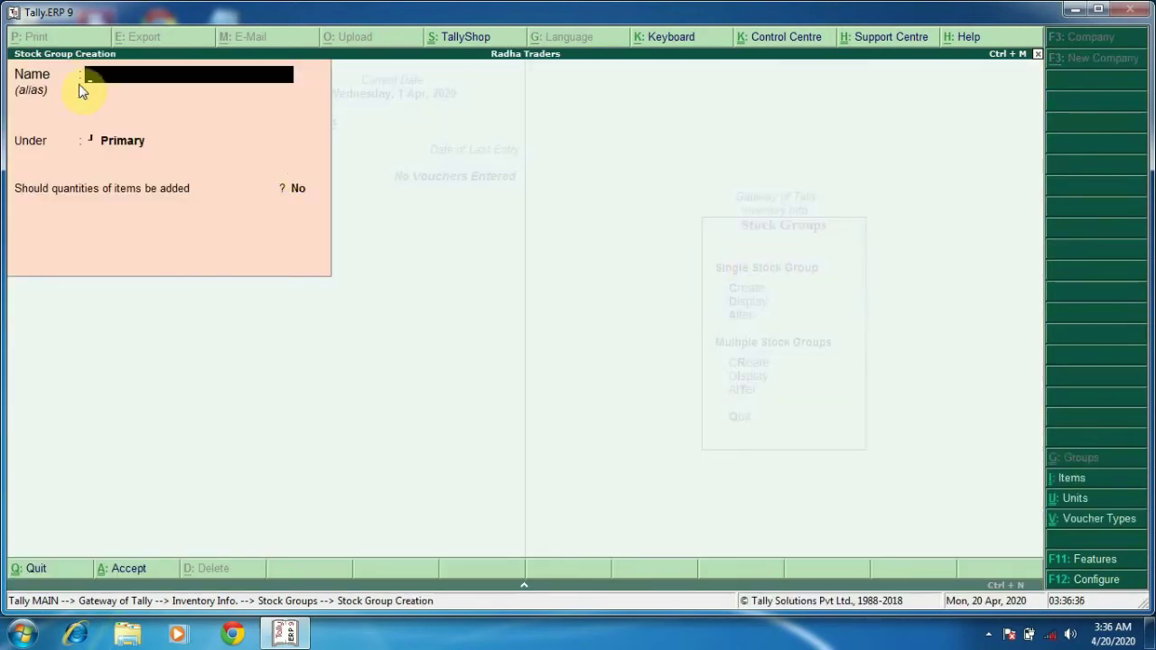
{"action": "type", "text": "Computer"}
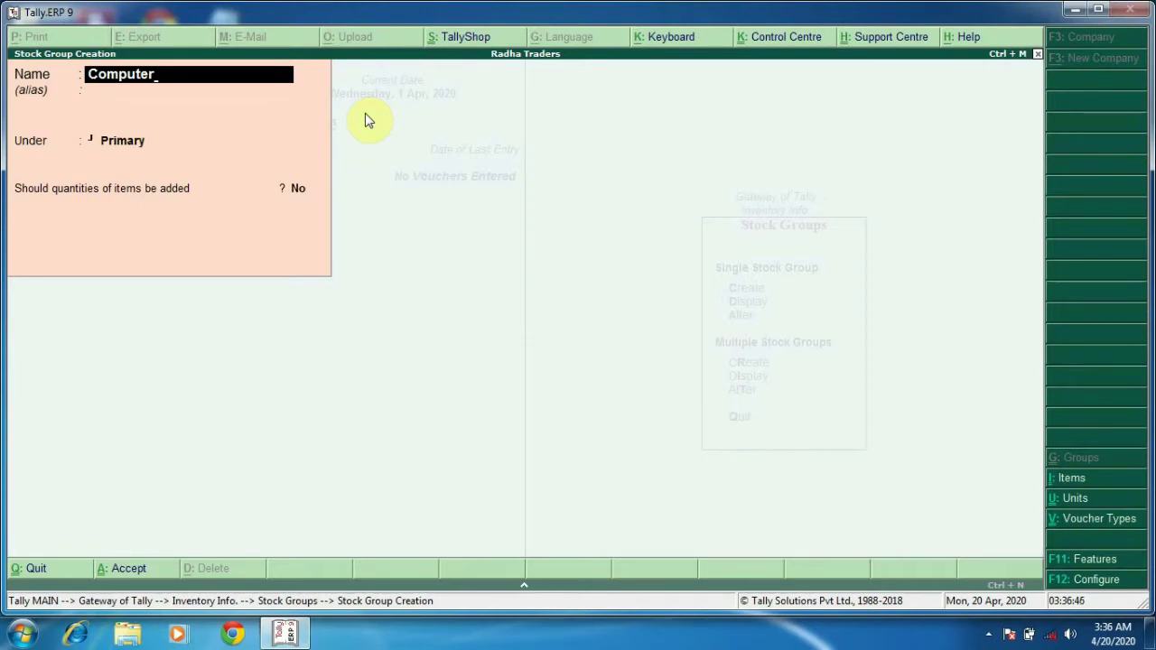
{"action": "key", "text": "Return"}
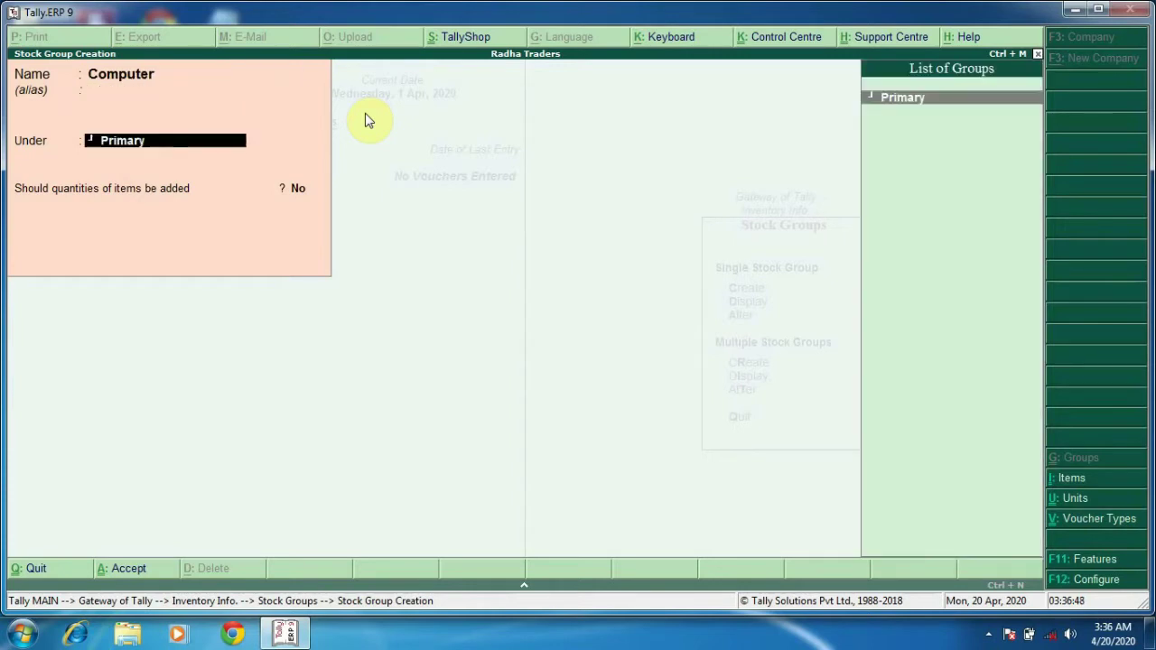
{"action": "key", "text": "Return"}
{"action": "key", "text": "Return"}
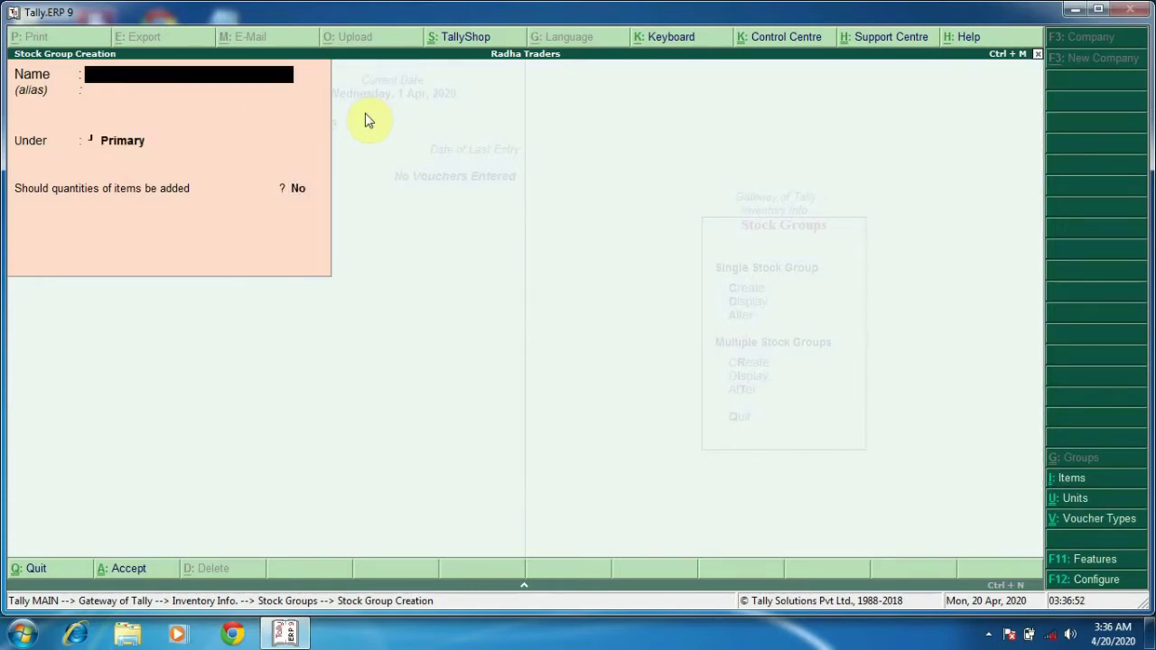
{"action": "key", "text": "Escape"}
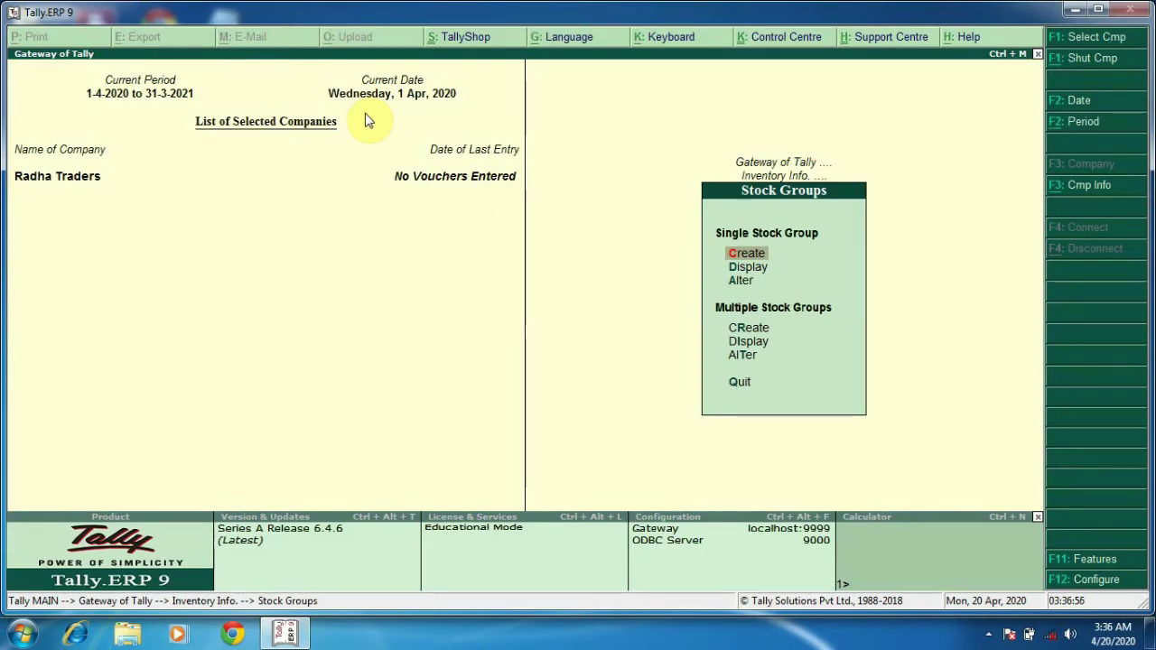
{"action": "key", "text": "Escape"}
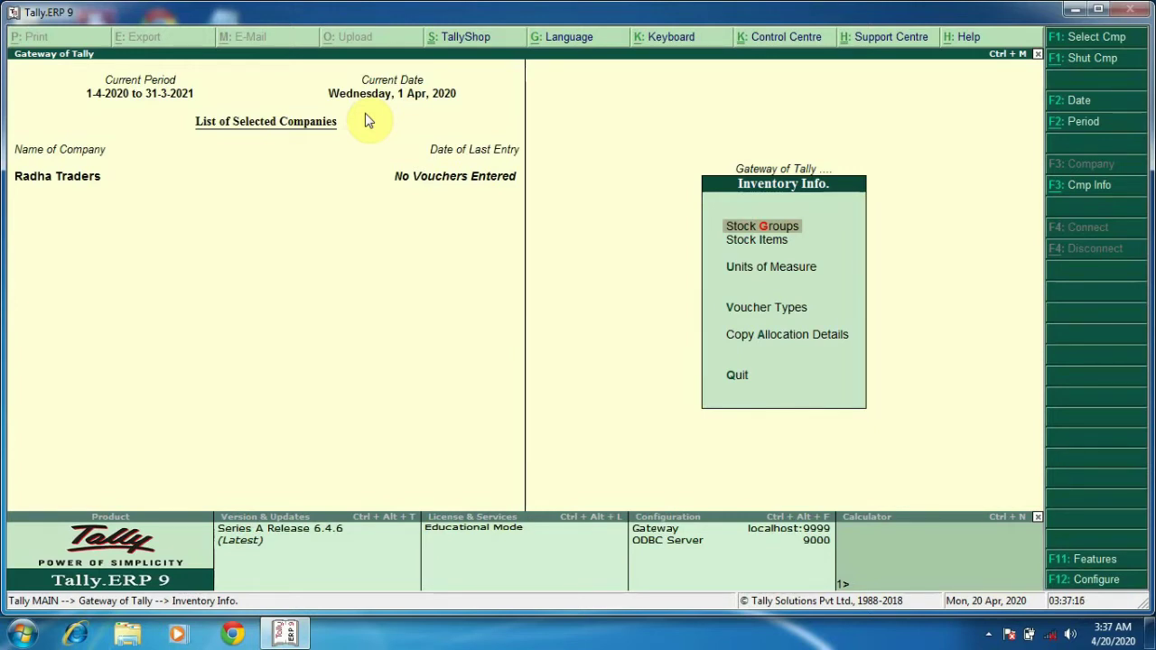
Create a simple unit of measure with symbol P, formal name Picecs and 0 decimal places.
{"action": "key", "text": "Down"}
{"action": "key", "text": "Down"}
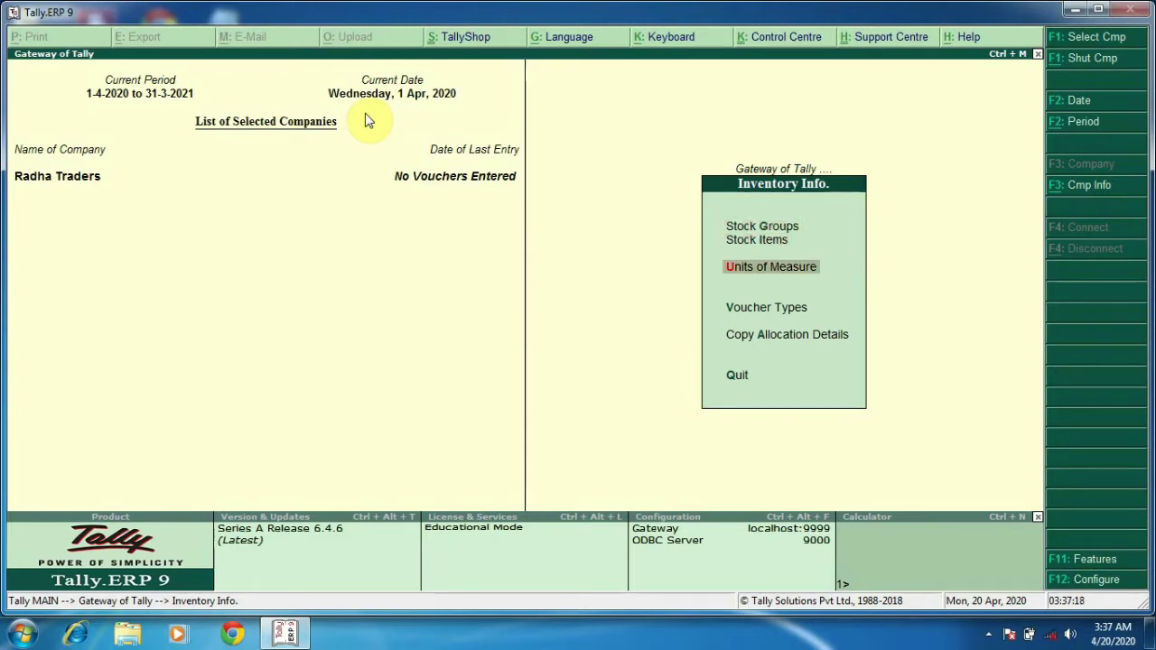
{"action": "key", "text": "Return"}
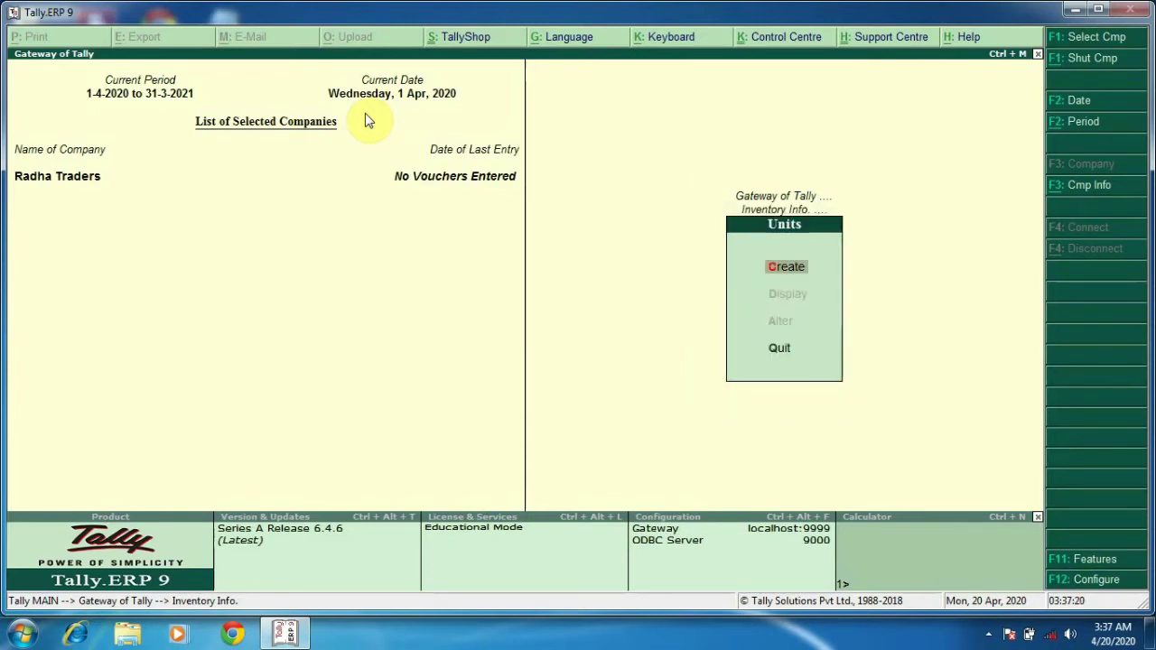
{"action": "key", "text": "Return"}
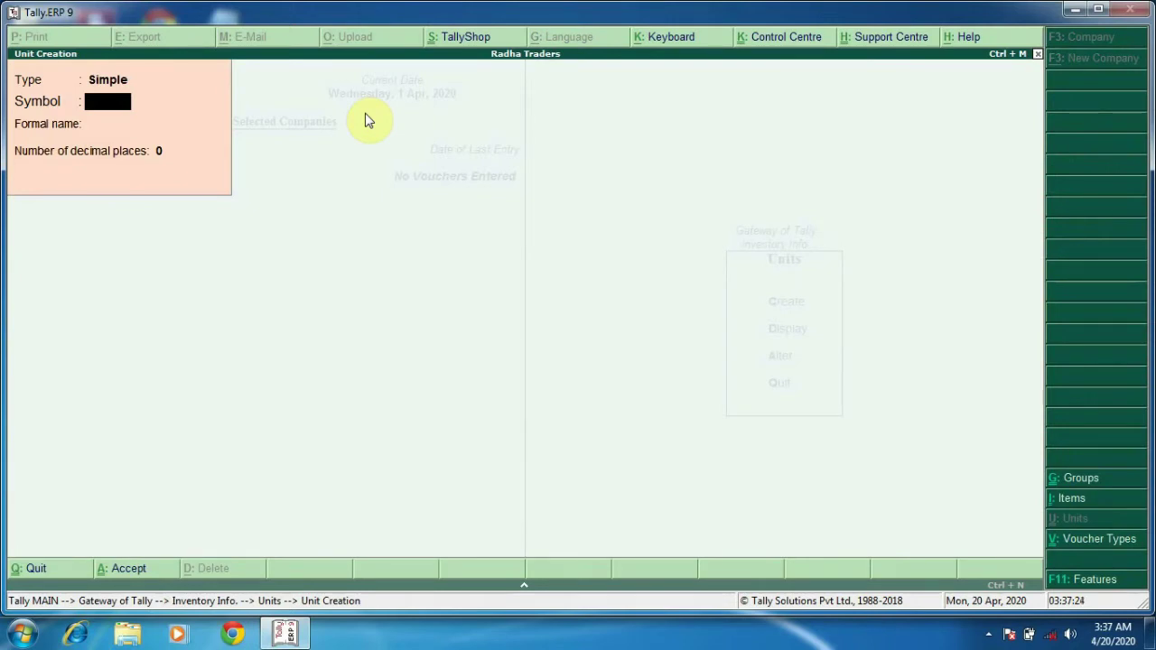
{"action": "type", "text": "P"}
{"action": "key", "text": "Return"}
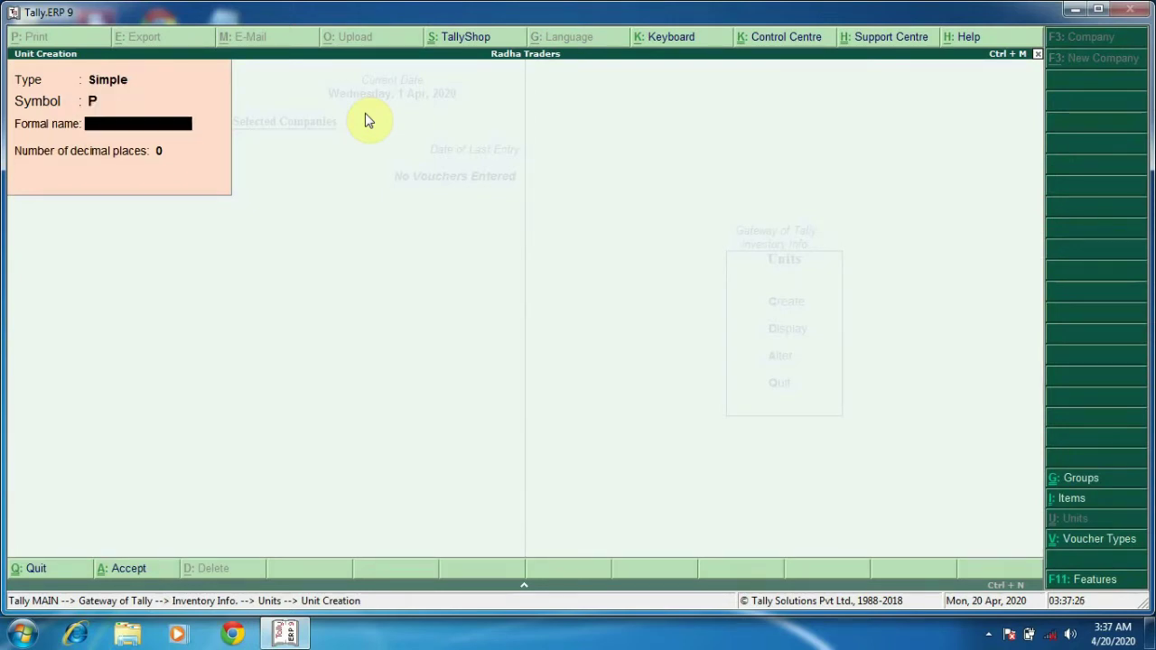
{"action": "type", "text": "Picecs"}
{"action": "key", "text": "Return"}
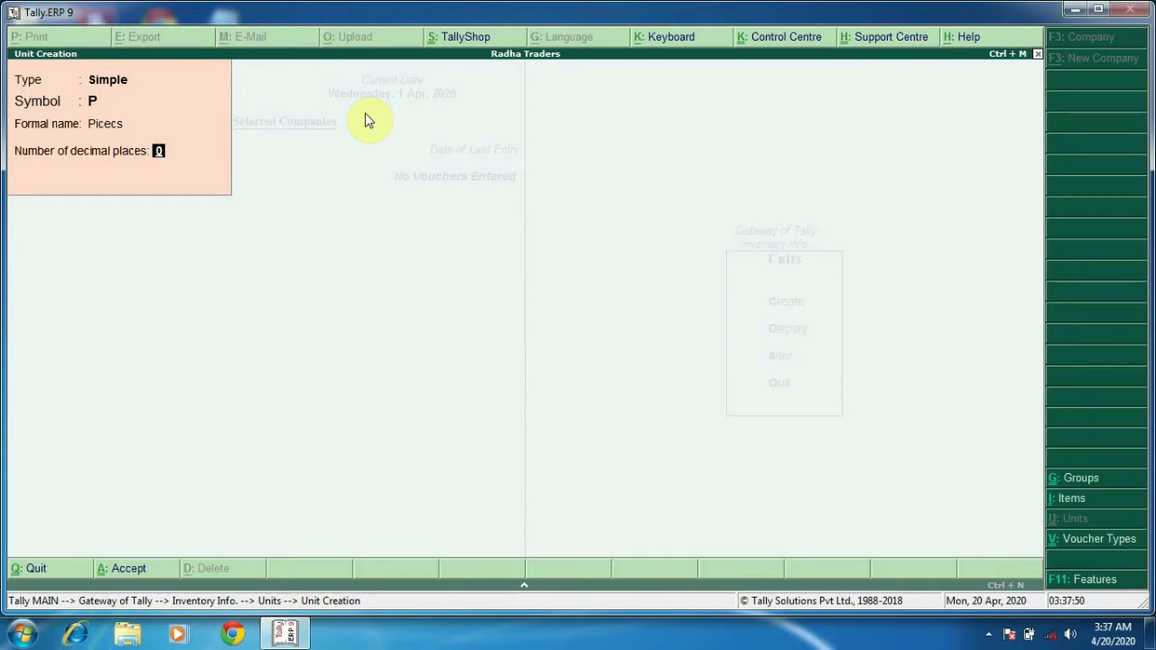
{"action": "key", "text": "ctrl+a"}
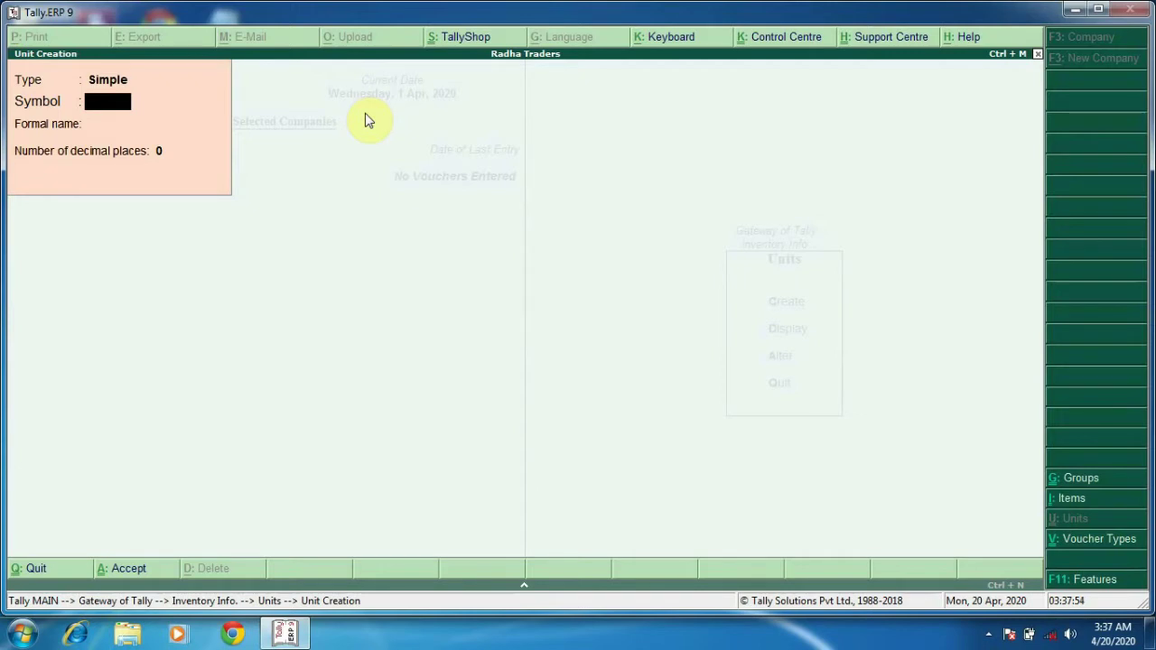
{"action": "key", "text": "Escape"}
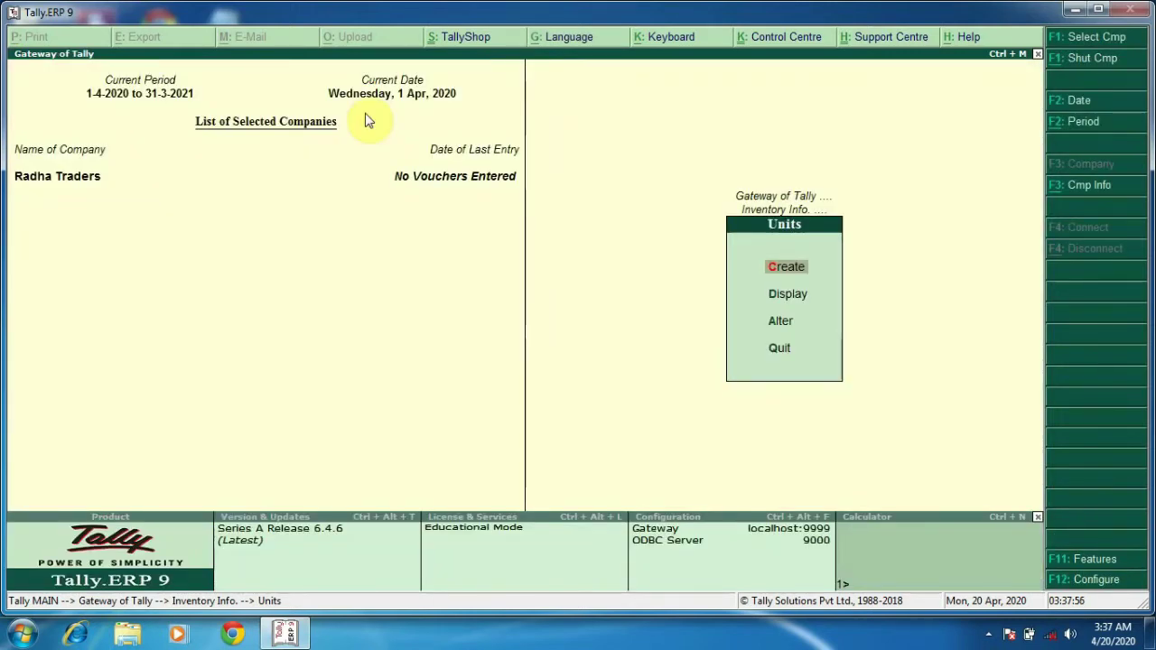
{"action": "key", "text": "Escape"}
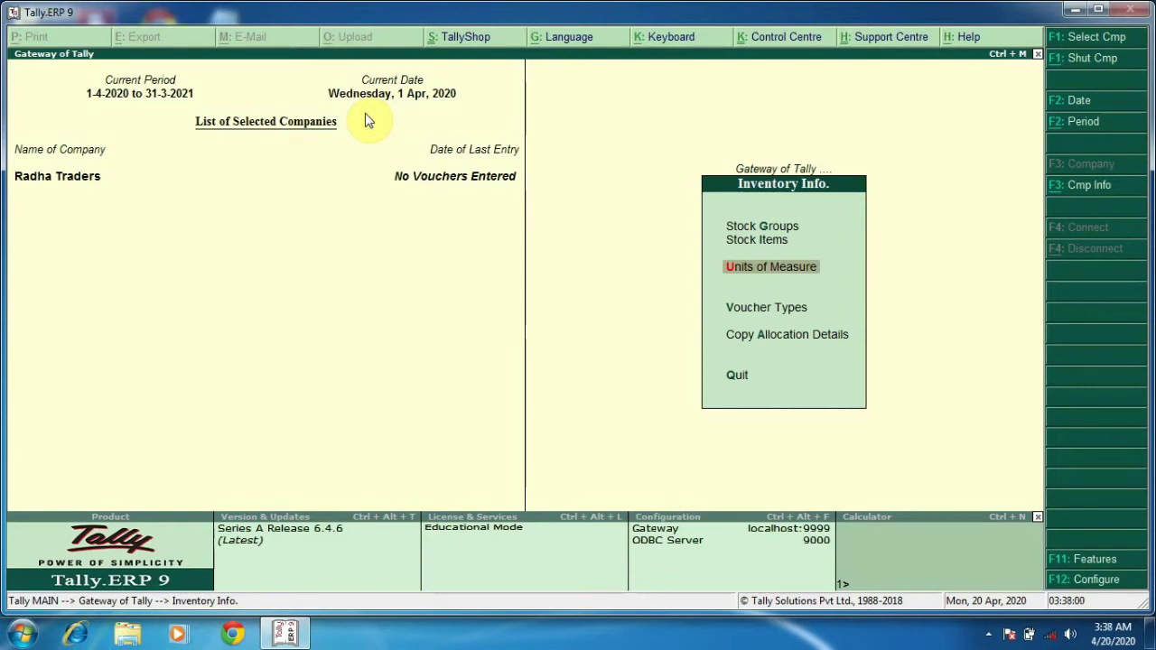
Start creating multiple stock items under the Computer group.
{"action": "key", "text": "Up"}
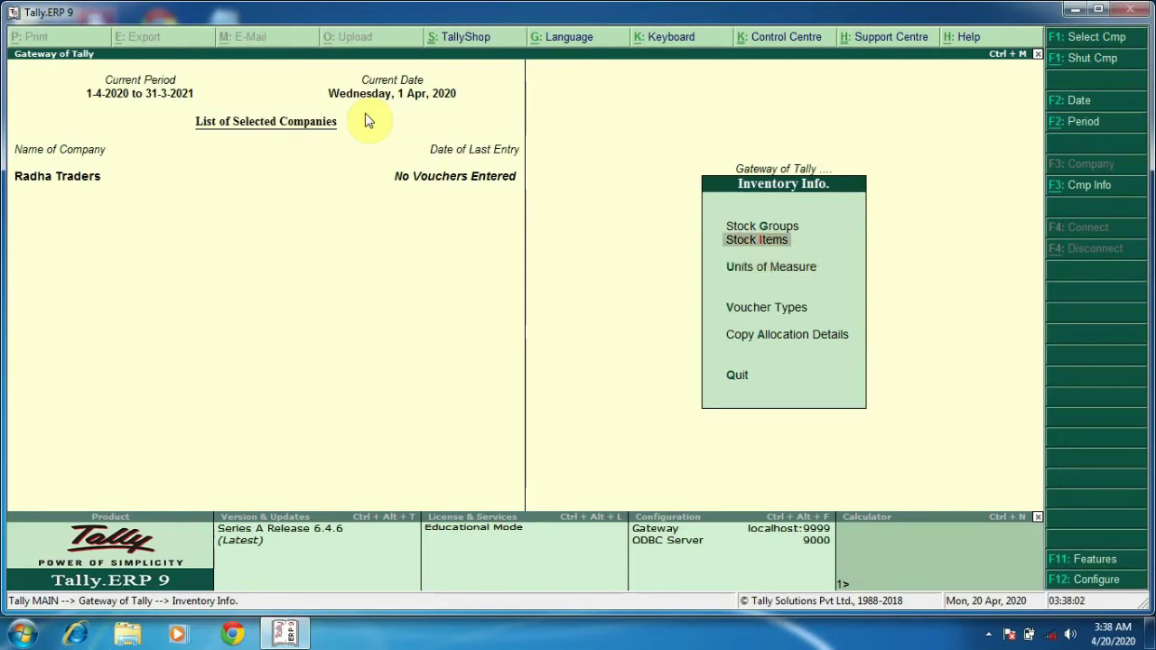
{"action": "key", "text": "Return"}
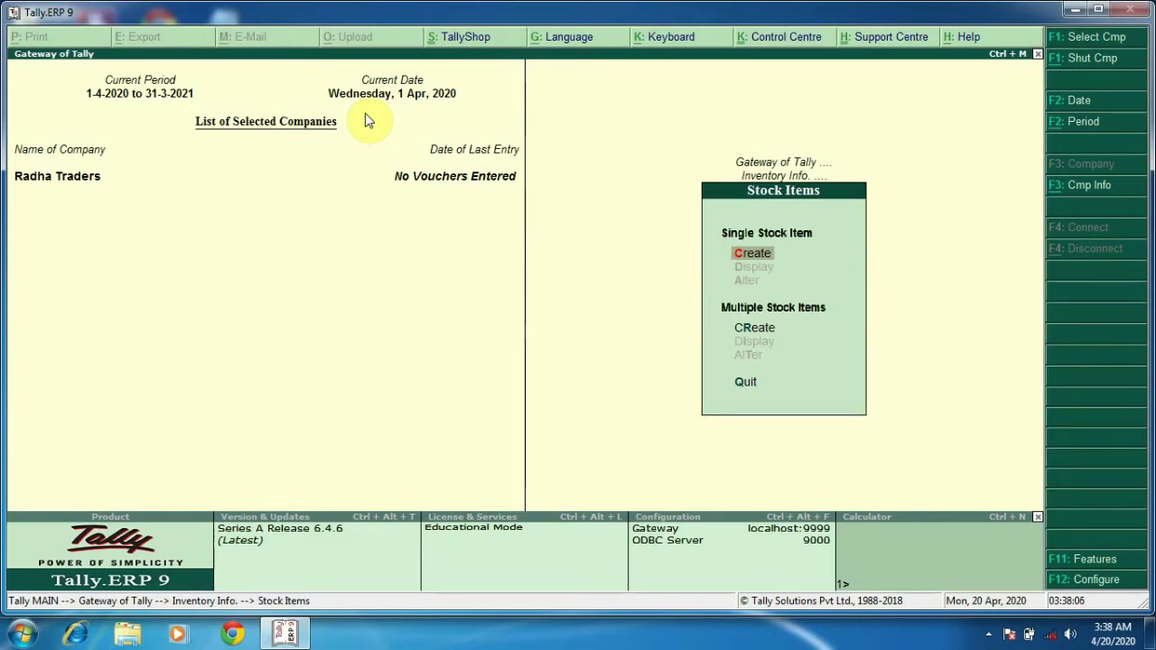
{"action": "key", "text": "Down"}
{"action": "key", "text": "Return"}
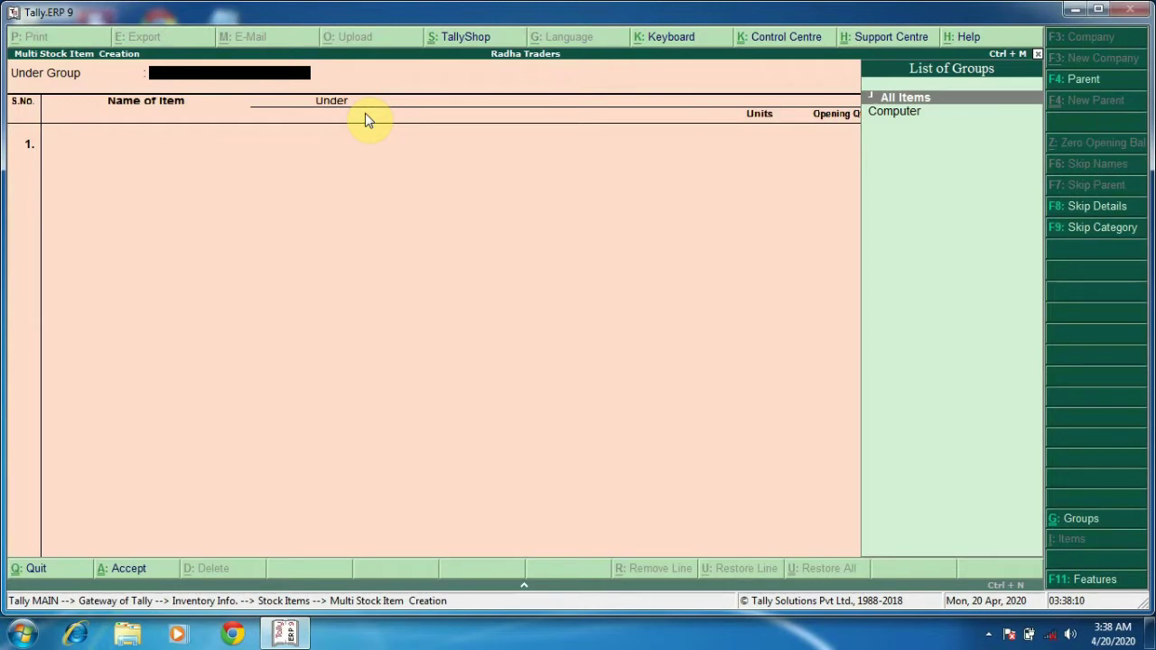
{"action": "key", "text": "Down"}
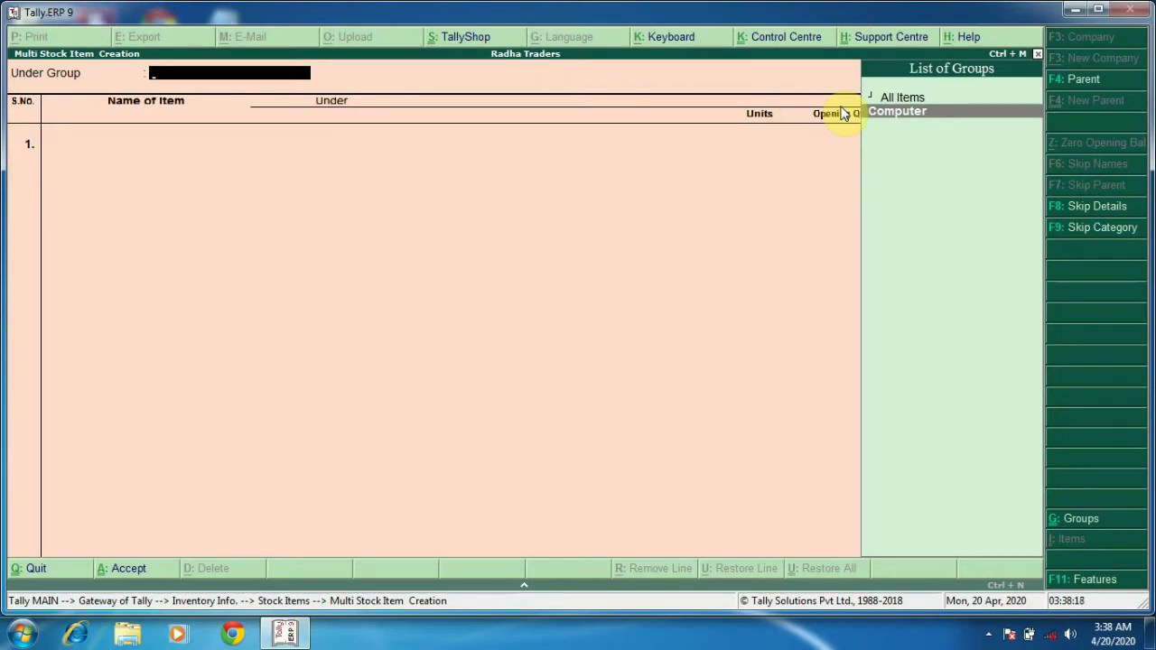
{"action": "key", "text": "Return"}
Enter Compaq as the first stock item with unit P and no opening quantity.
{"action": "type", "text": "C"}
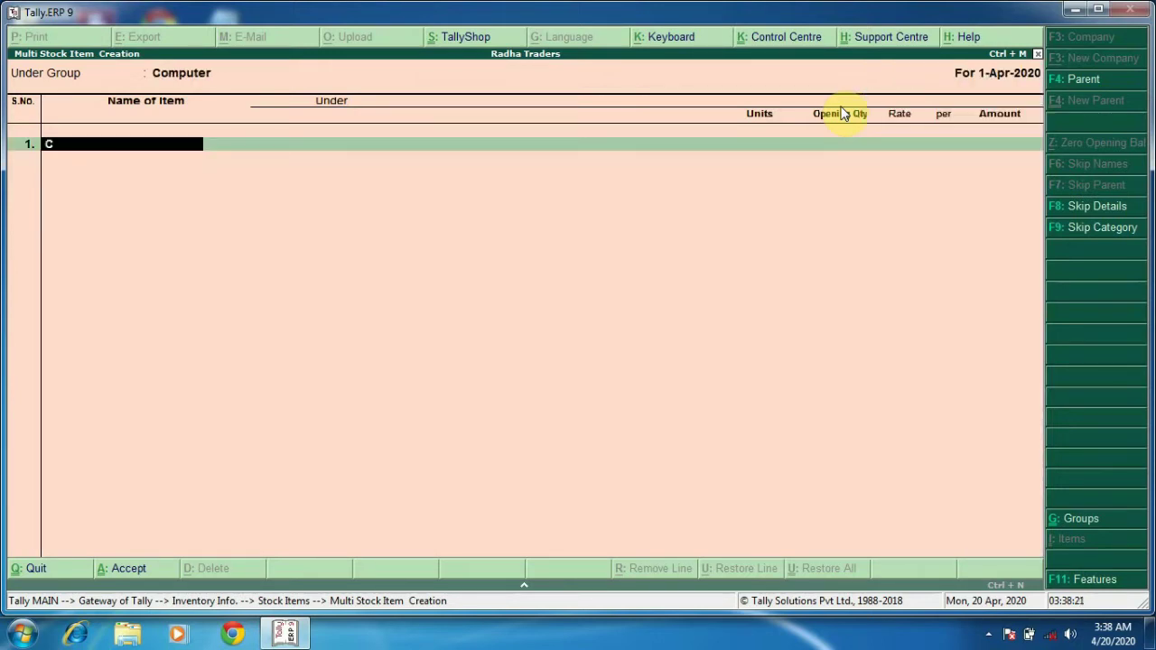
{"action": "type", "text": "ompaq"}
{"action": "key", "text": "Return"}
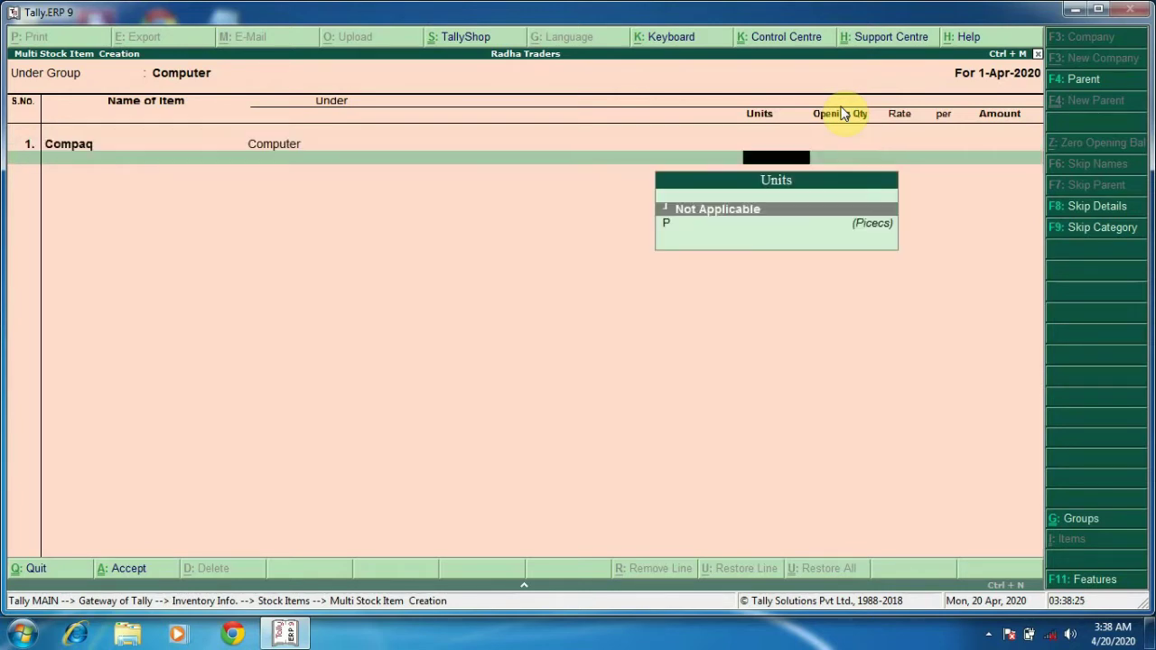
{"action": "key", "text": "Down"}
{"action": "key", "text": "Return"}
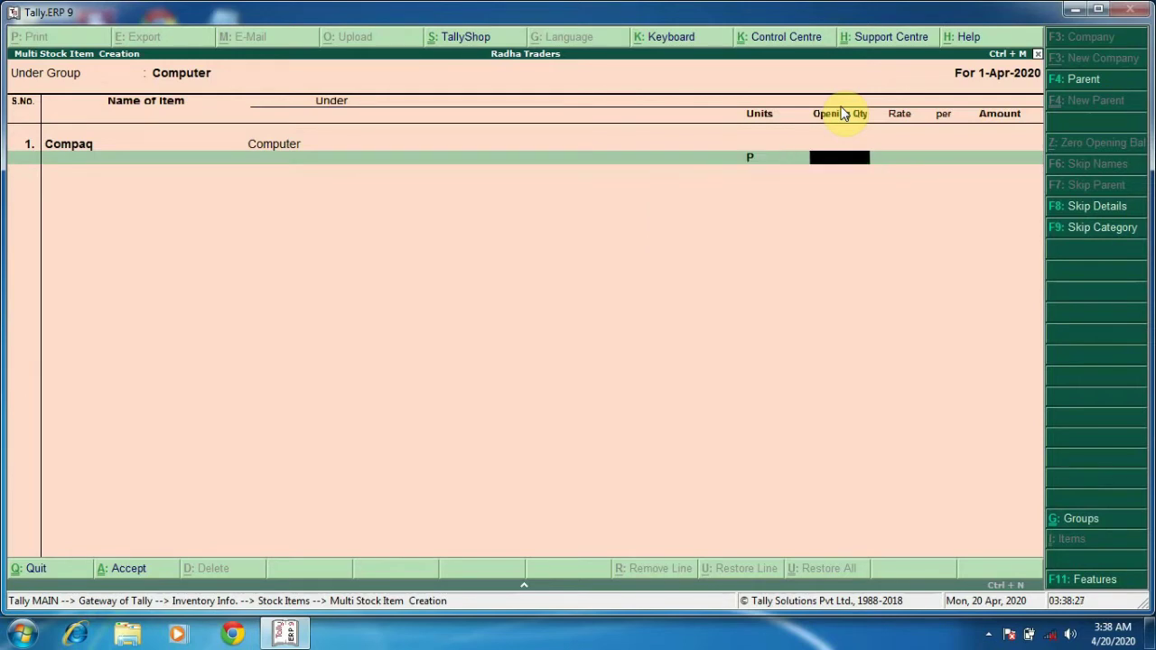
{"action": "key", "text": "Return"}
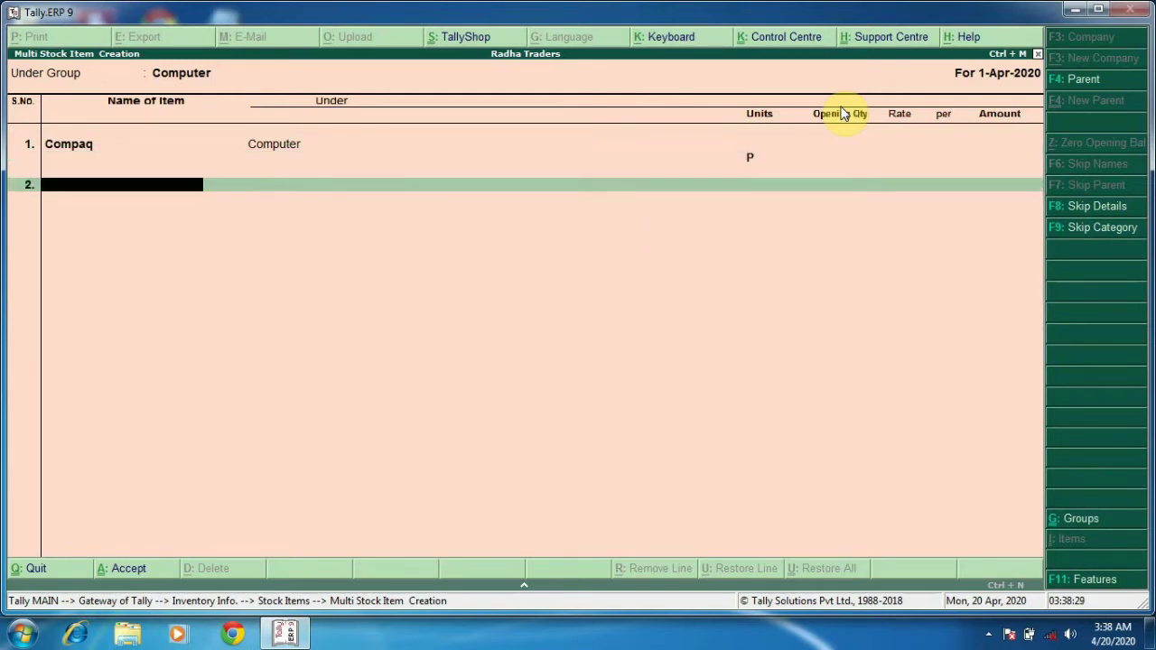
Enter Dell as the second stock item with unit P and no opening quantity.
{"action": "type", "text": "Dell"}
{"action": "key", "text": "Return"}
{"action": "key", "text": "Down"}
{"action": "key", "text": "Return"}
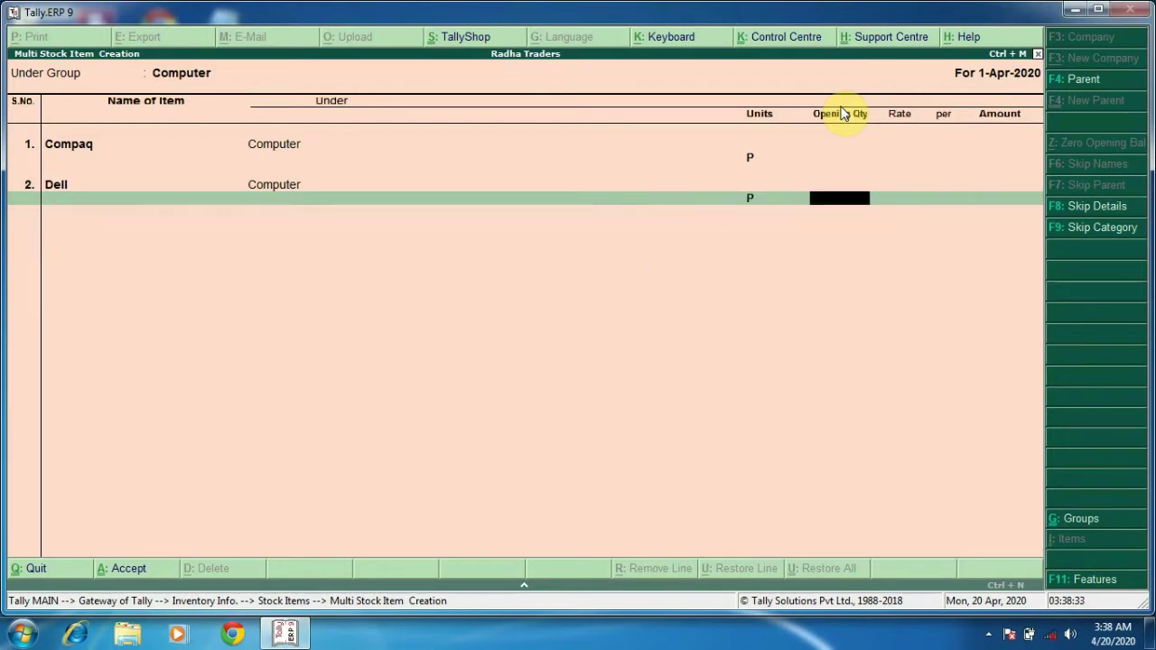
{"action": "key", "text": "Return"}
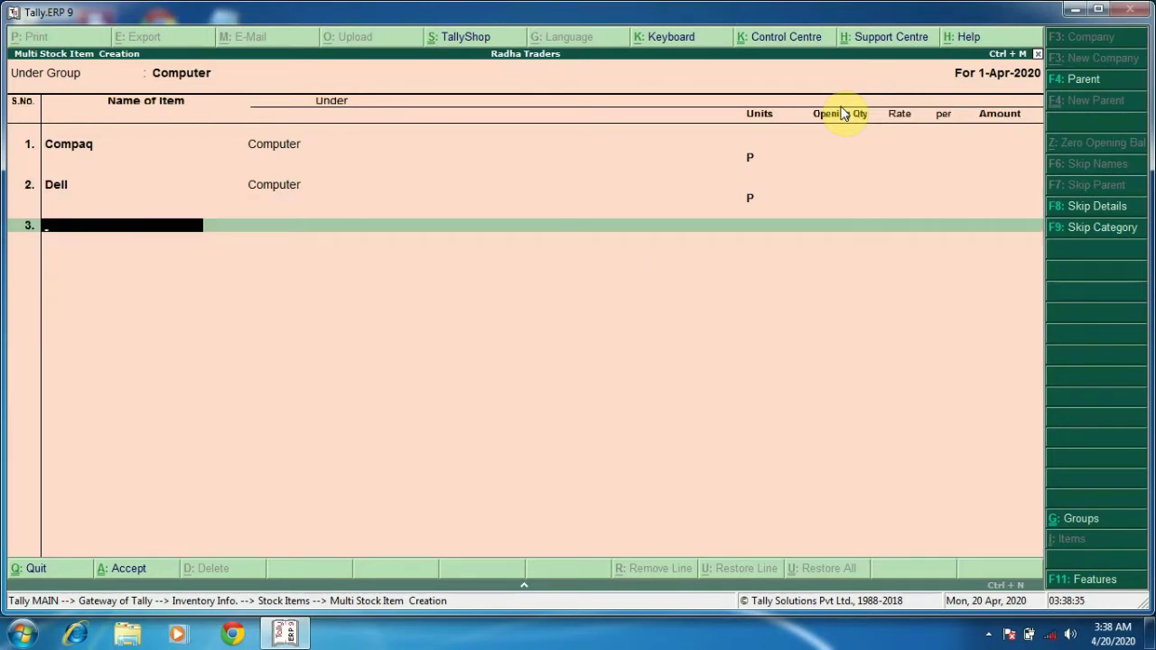
Enter HP as the third stock item with unit P, save the item list and return to the Gateway of Tally.
{"action": "type", "text": "HP"}
{"action": "key", "text": "Return"}
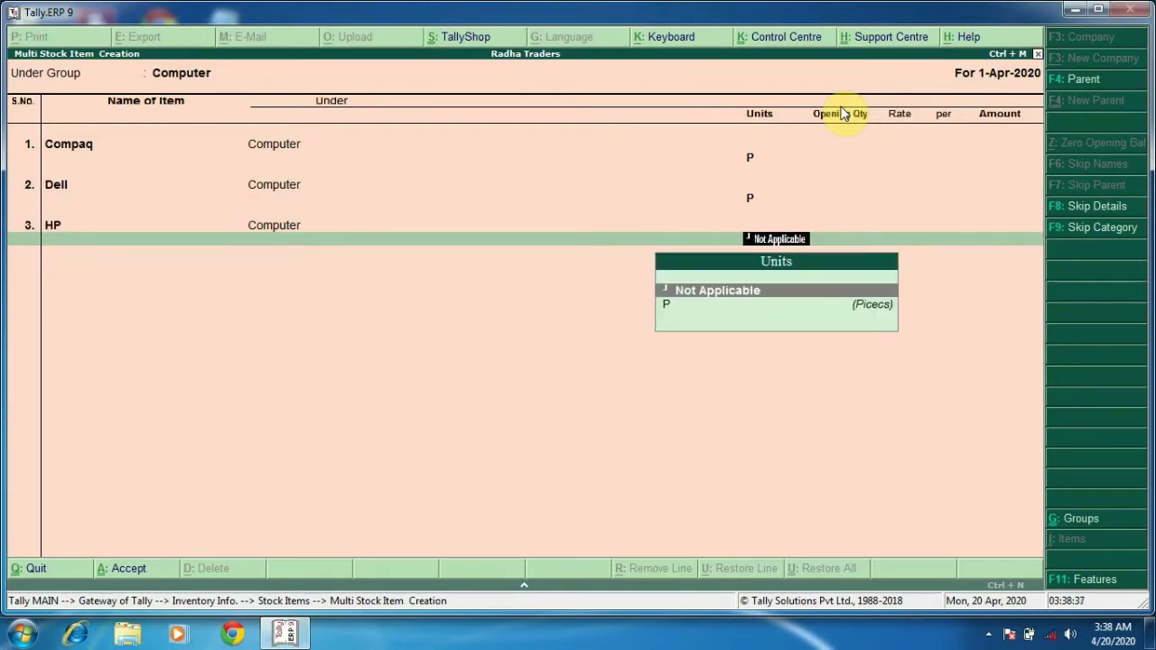
{"action": "key", "text": "Down"}
{"action": "key", "text": "Return"}
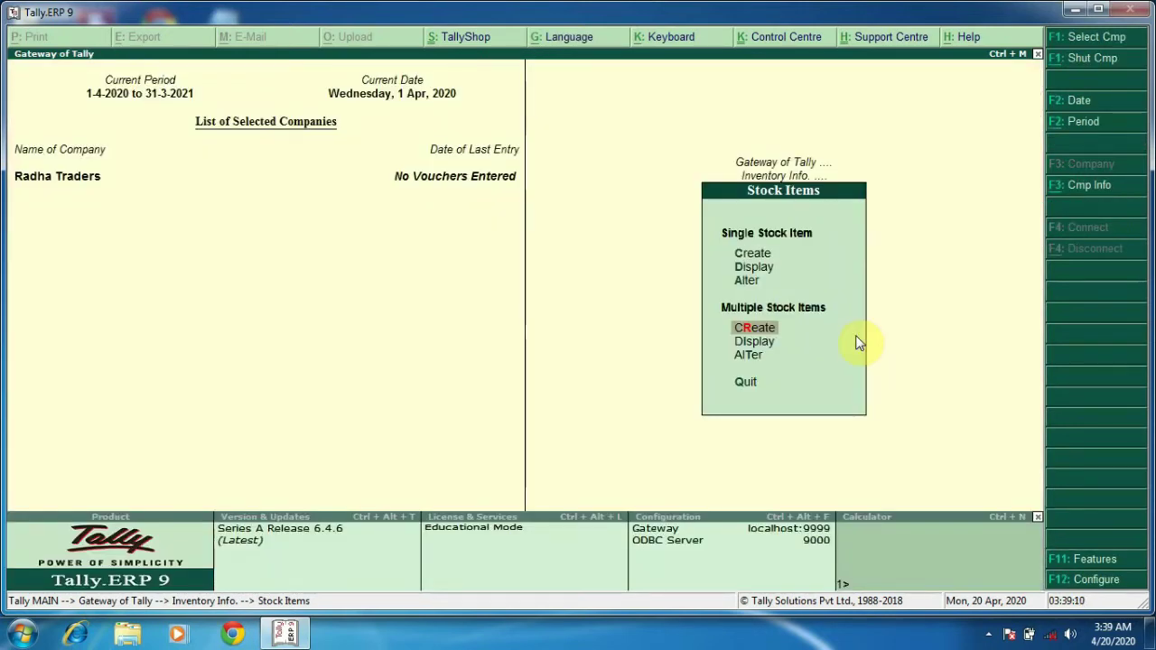
{"action": "key", "text": "Escape"}
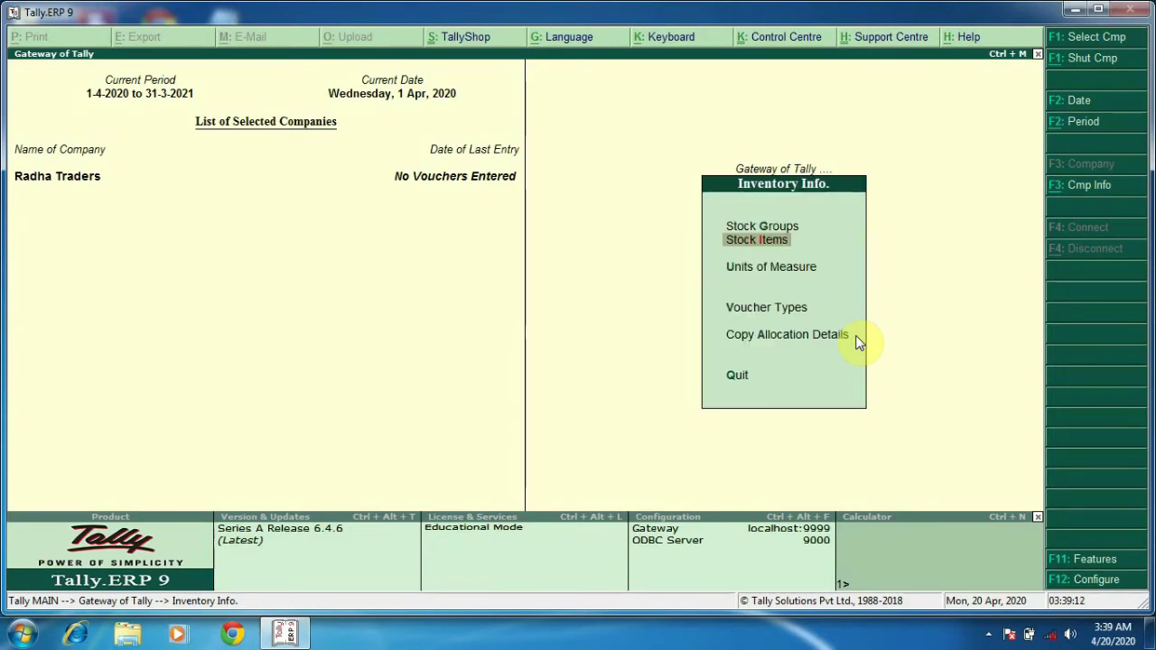
{"action": "key", "text": "Escape"}
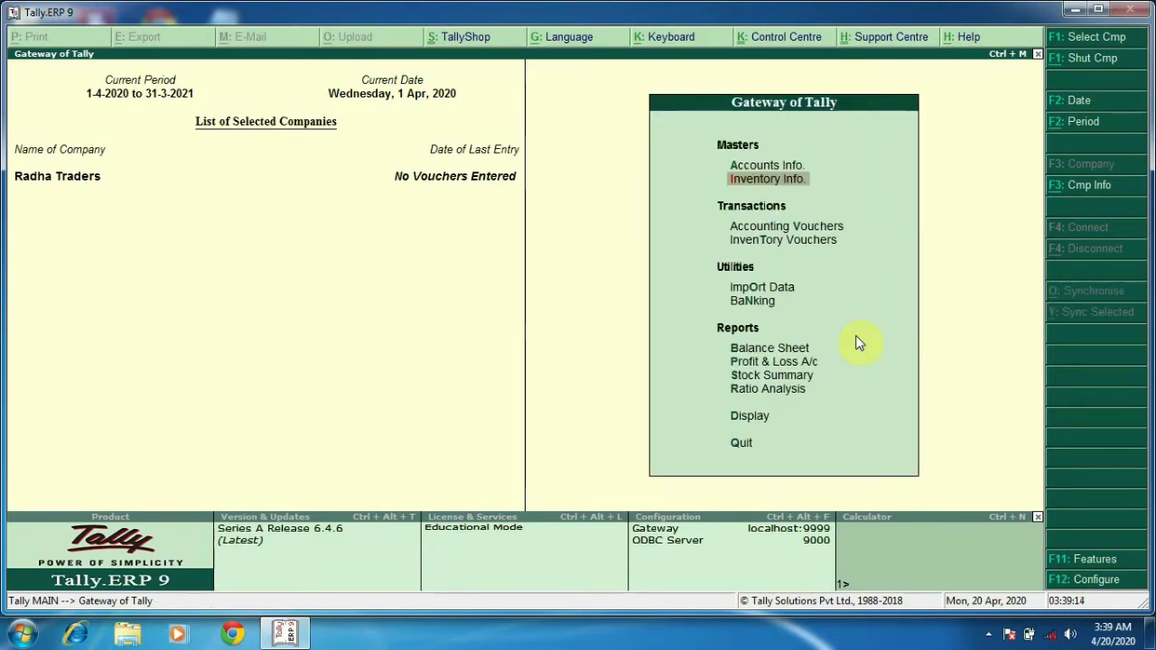
Open a new Receipt voucher in Accounting Vouchers.
{"action": "key", "text": "Down"}
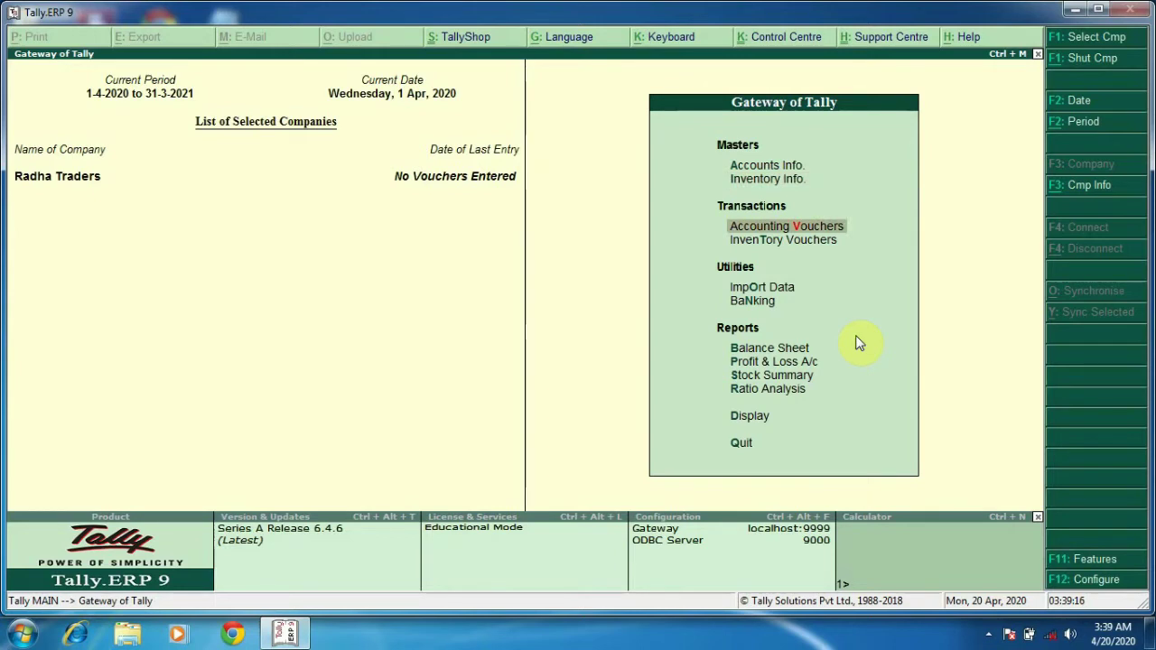
{"action": "key", "text": "Return"}
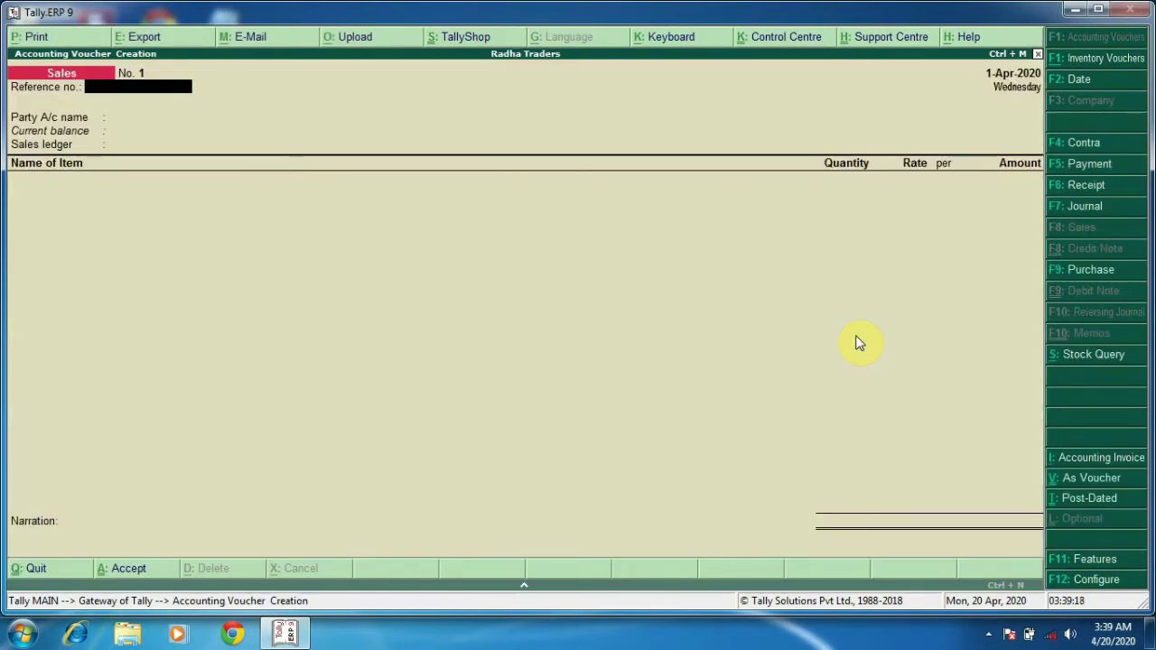
{"action": "left_click", "coordinate": [1099, 191]}
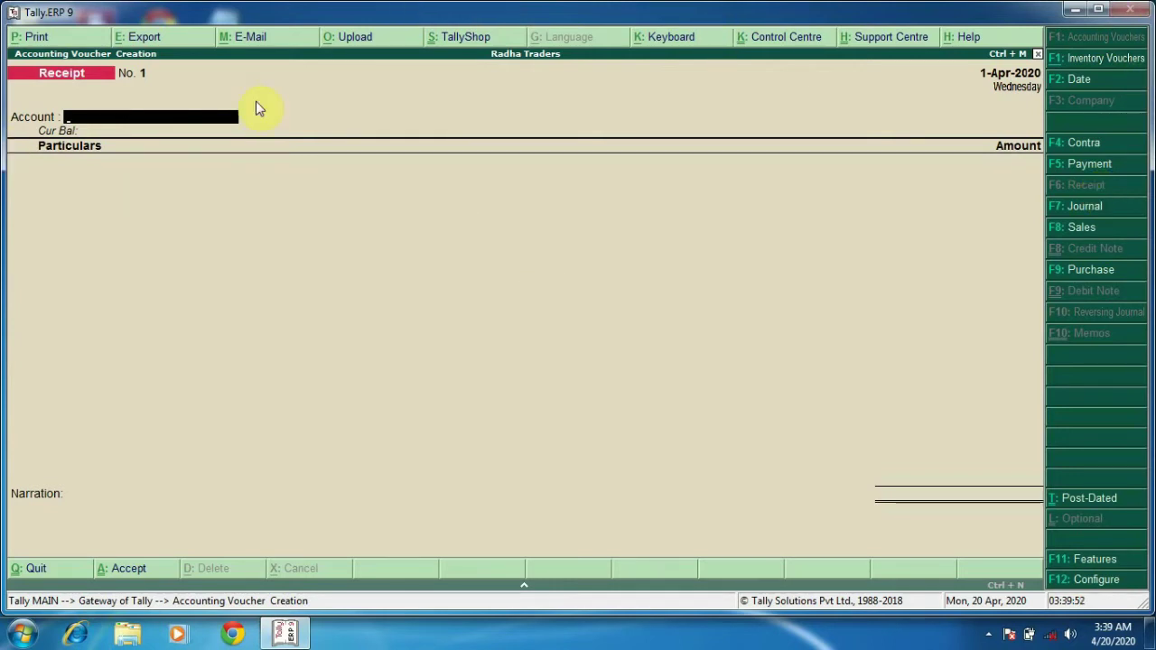
Set Cash as the receipt account and create a Capital ledger under Capital Account for the particulars line.
{"action": "type", "text": "C"}
{"action": "key", "text": "Return"}
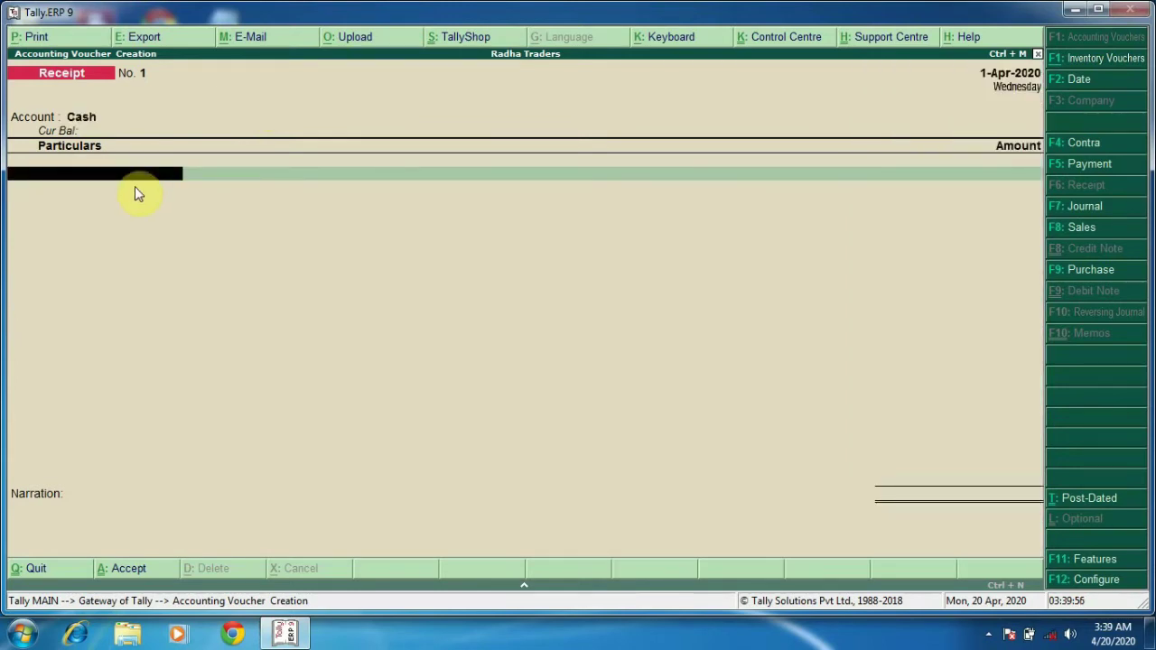
{"action": "key", "text": "c"}
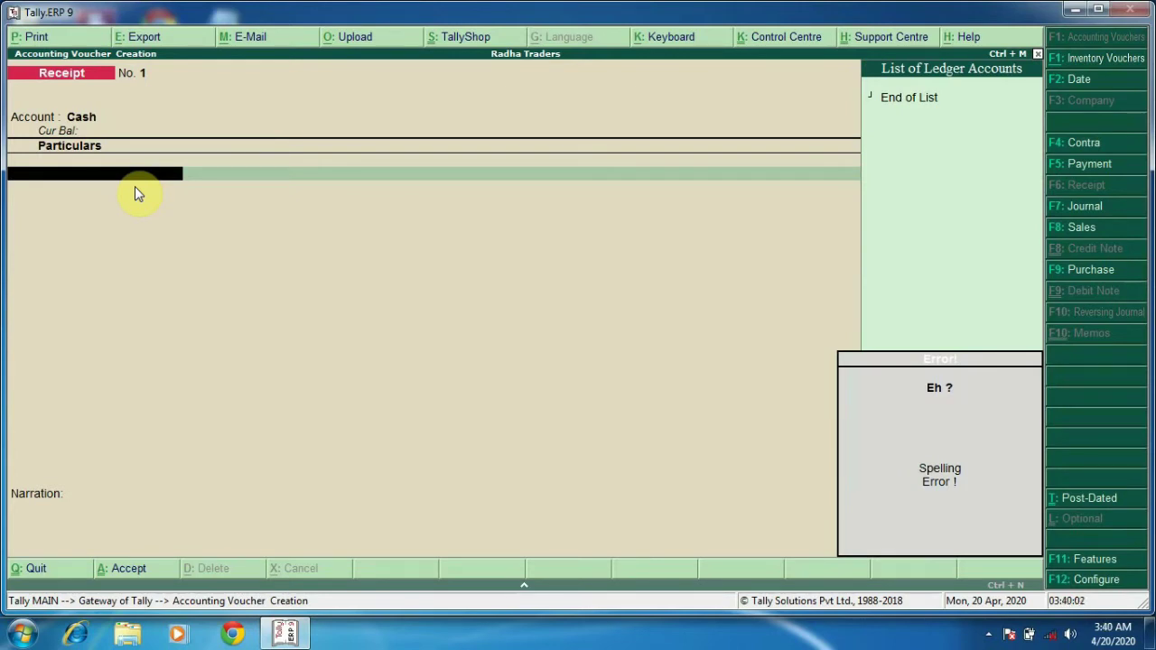
{"action": "key", "text": "alt+c"}
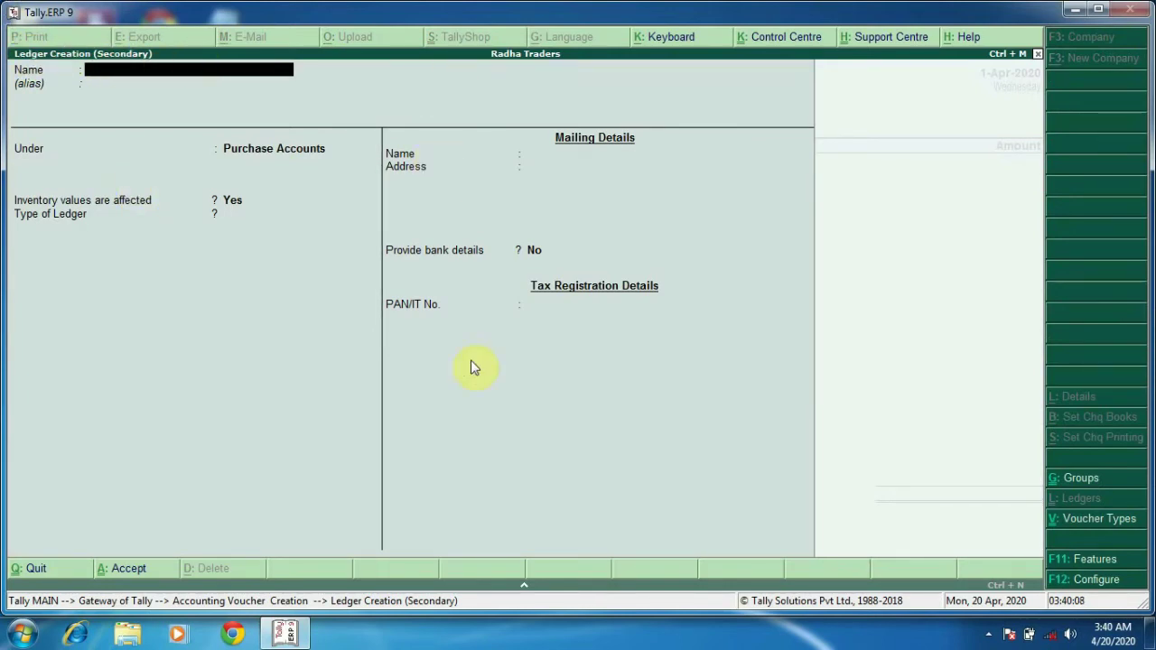
{"action": "type", "text": "Capital"}
{"action": "key", "text": "Return"}
{"action": "key", "text": "Return"}
{"action": "type", "text": "C"}
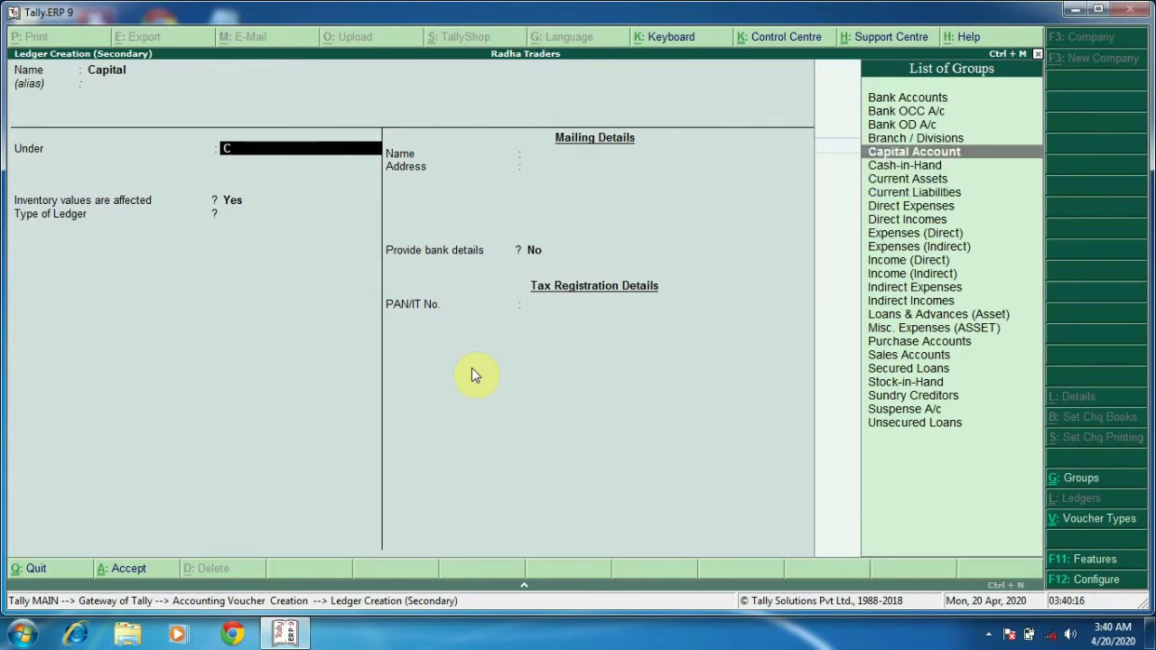
{"action": "key", "text": "Return"}
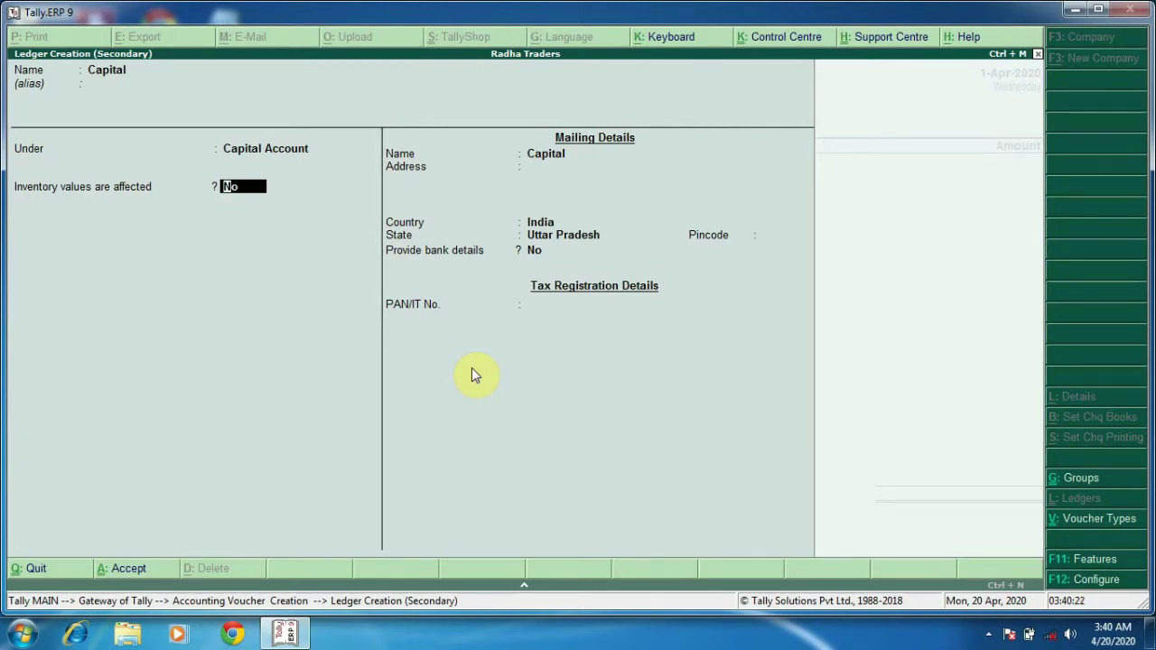
{"action": "key", "text": "ctrl+a"}
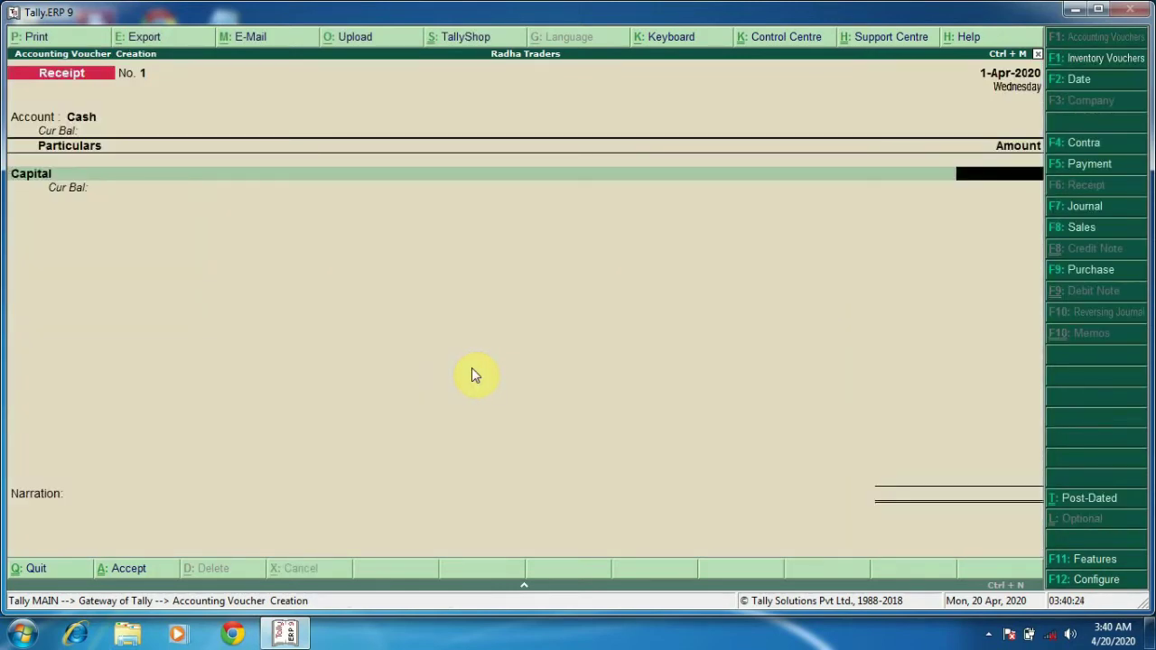
Enter 500000 as the Capital amount, leave the narration blank and save the receipt voucher.
{"action": "type", "text": "500000"}
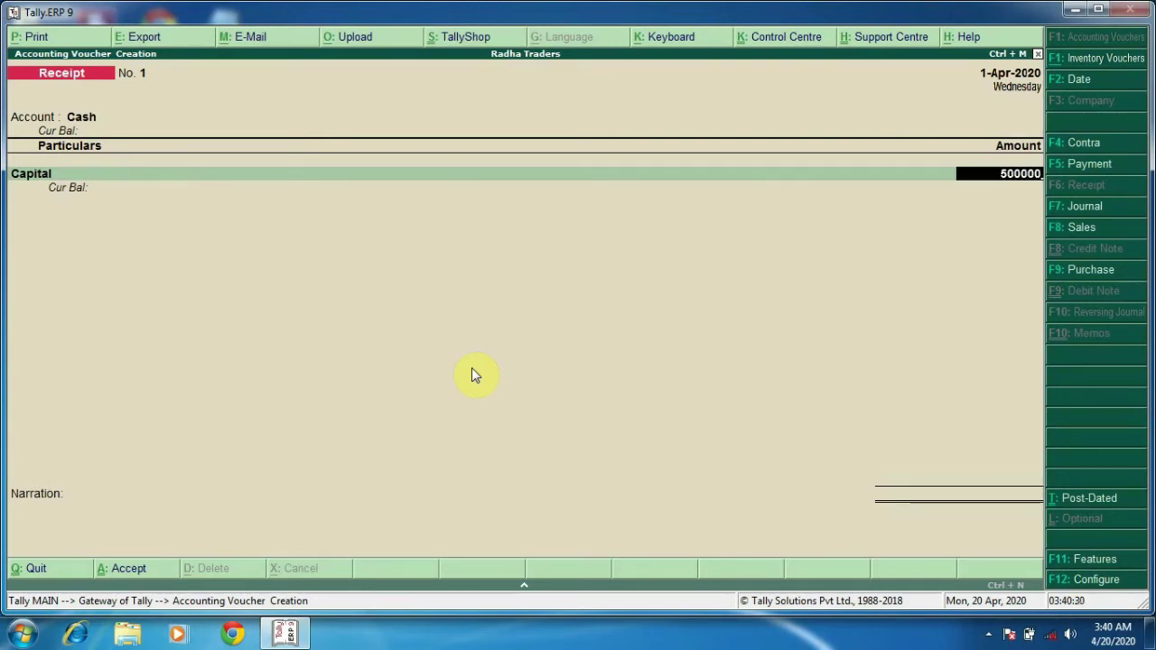
{"action": "key", "text": "Return"}
{"action": "key", "text": "Return"}
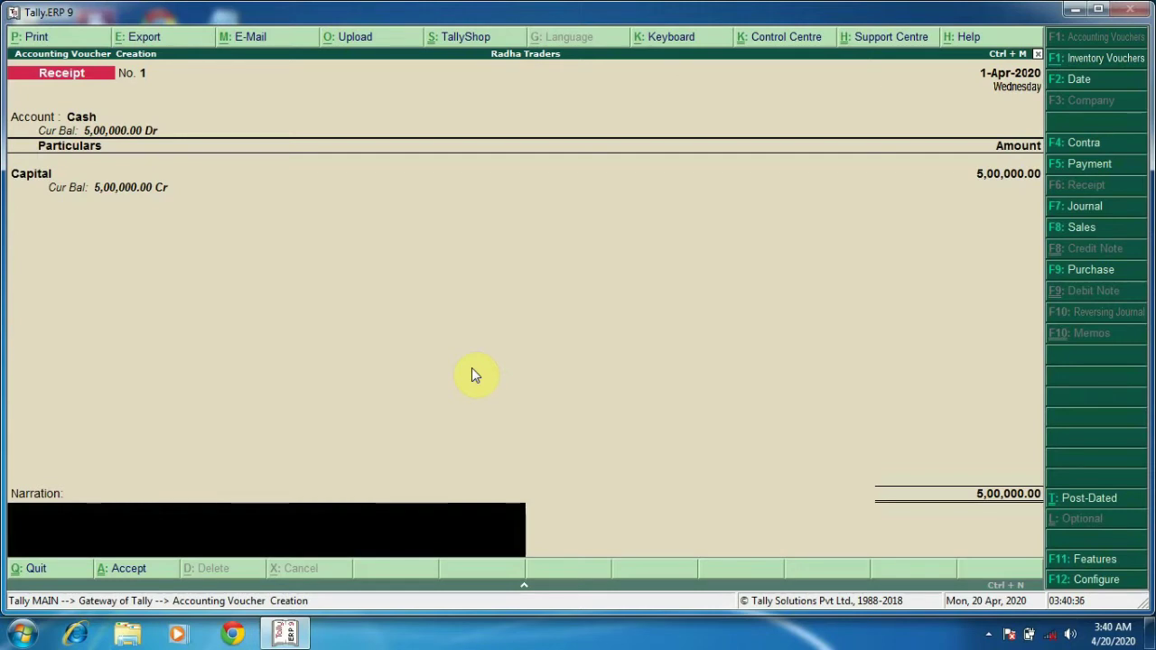
{"action": "key", "text": "Return"}
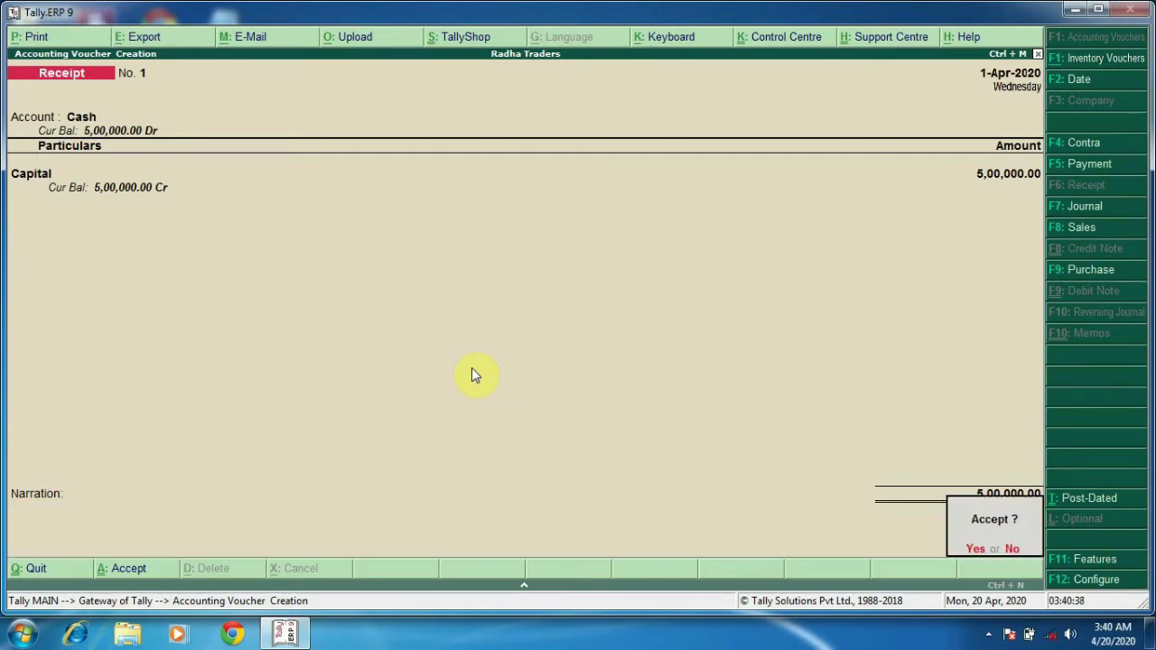
{"action": "key", "text": "Return"}
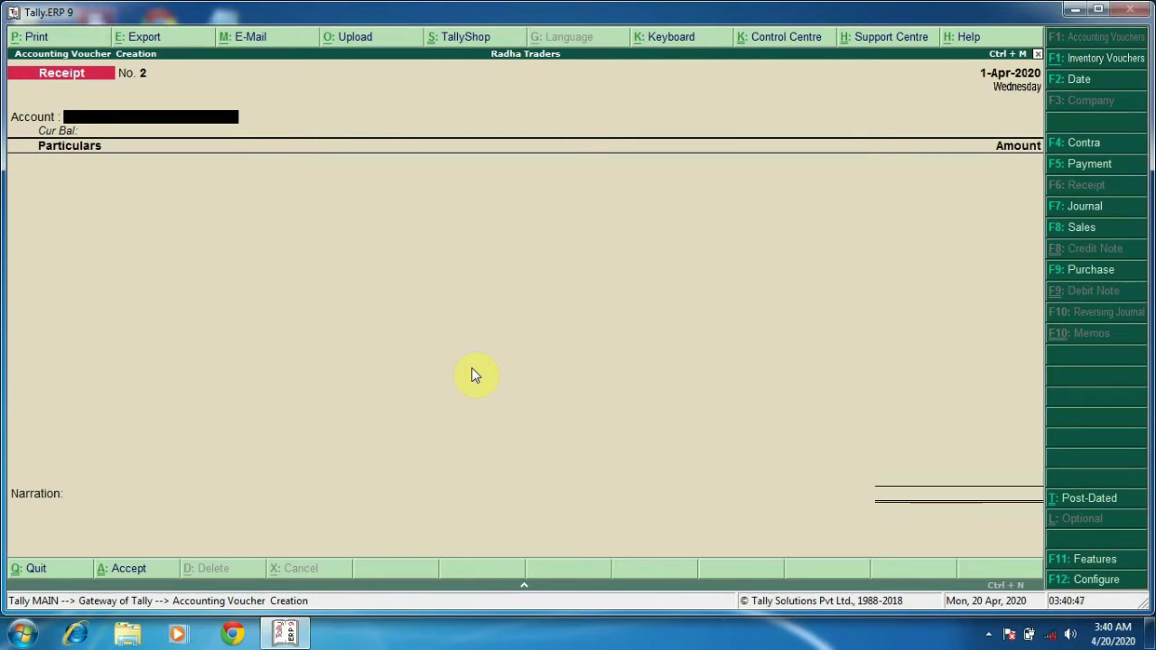
Start a Purchase voucher with no supplier invoice number or date, choosing Cash as the party and keeping the default supplier details.
{"action": "key", "text": "F9"}
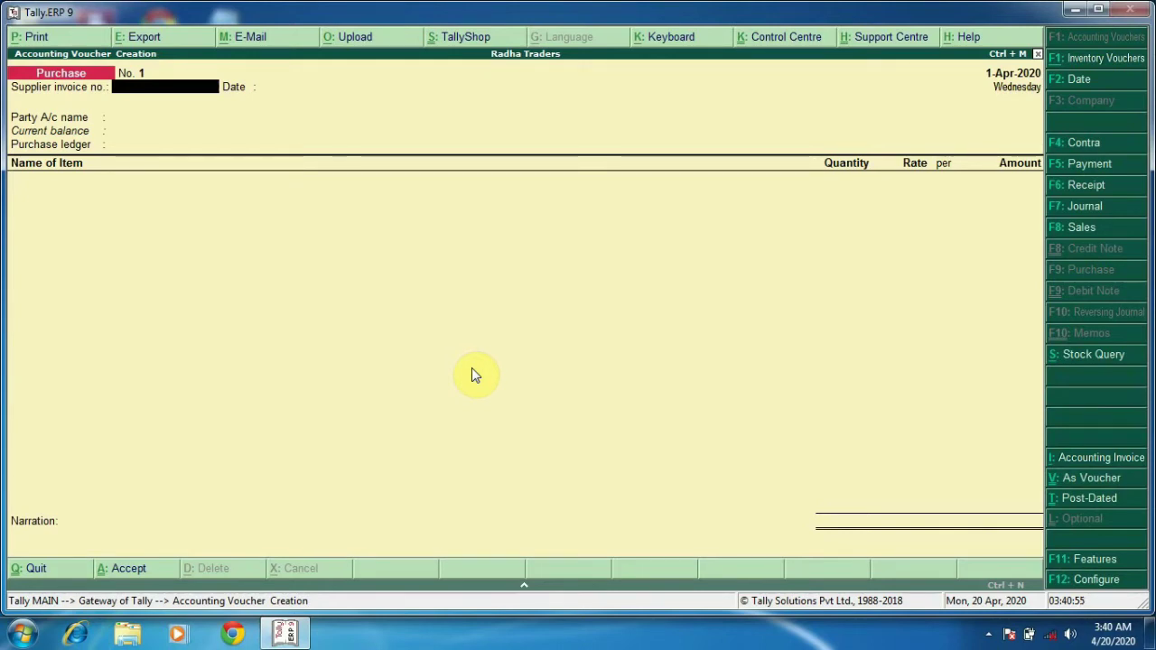
{"action": "key", "text": "Return"}
{"action": "key", "text": "Return"}
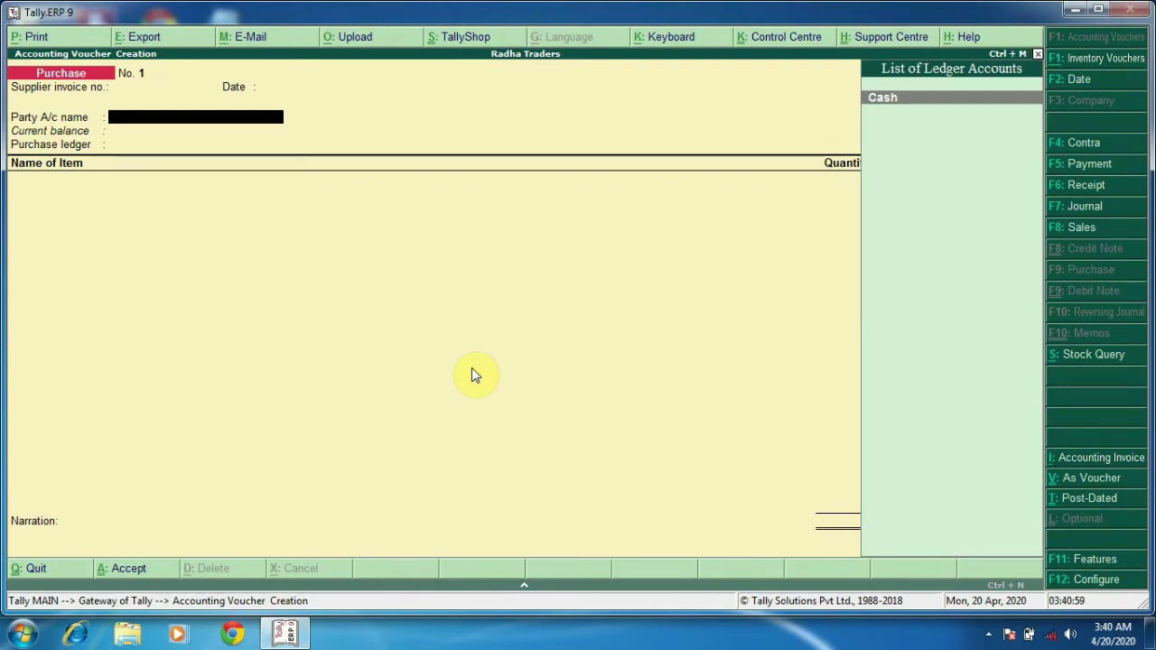
{"action": "key", "text": "Return"}
{"action": "key", "text": "Return"}
{"action": "key", "text": "Return"}
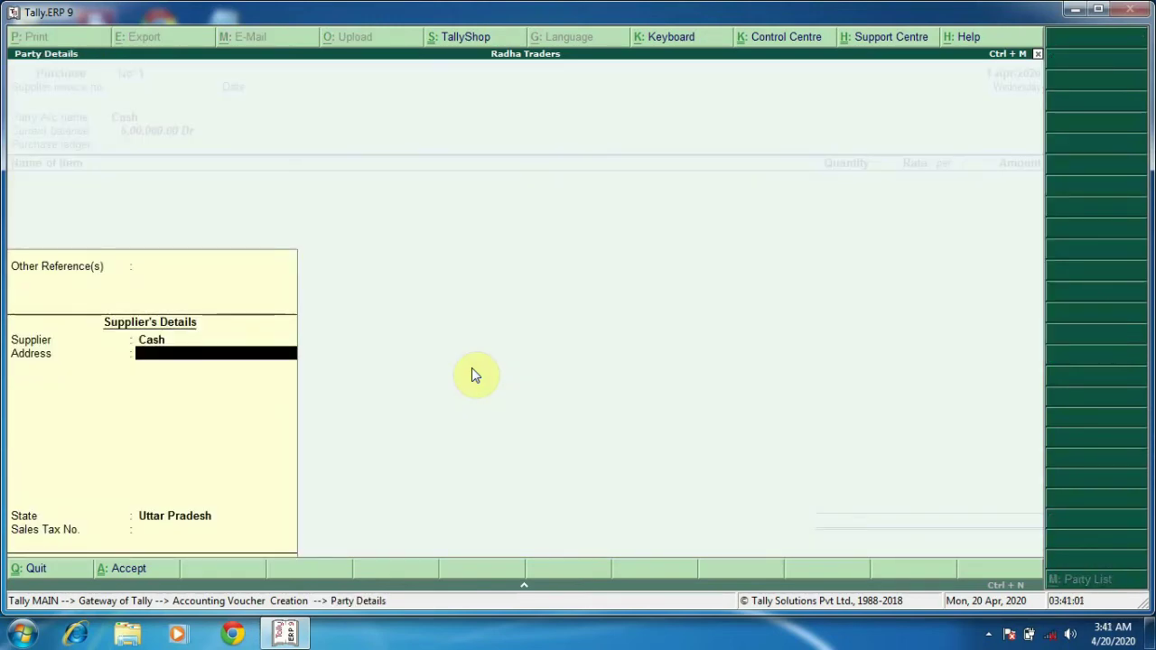
{"action": "key", "text": "ctrl+a"}
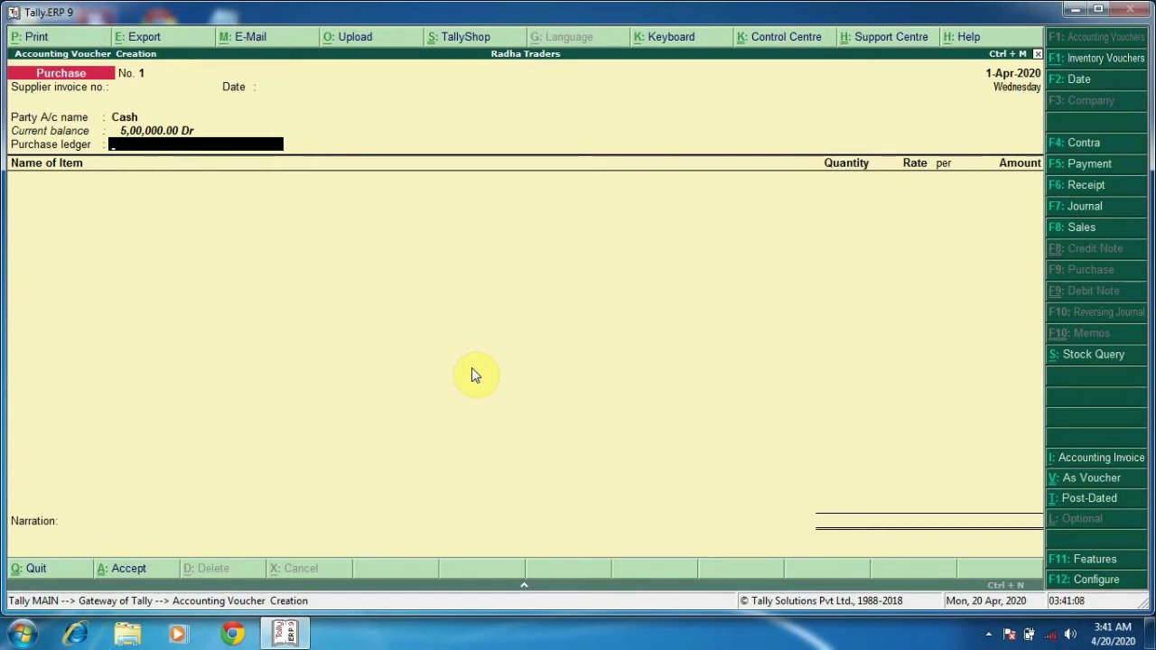
Create a Purchase ledger under Purchase Accounts and use it as the voucher's purchase ledger.
{"action": "key", "text": "alt+c"}
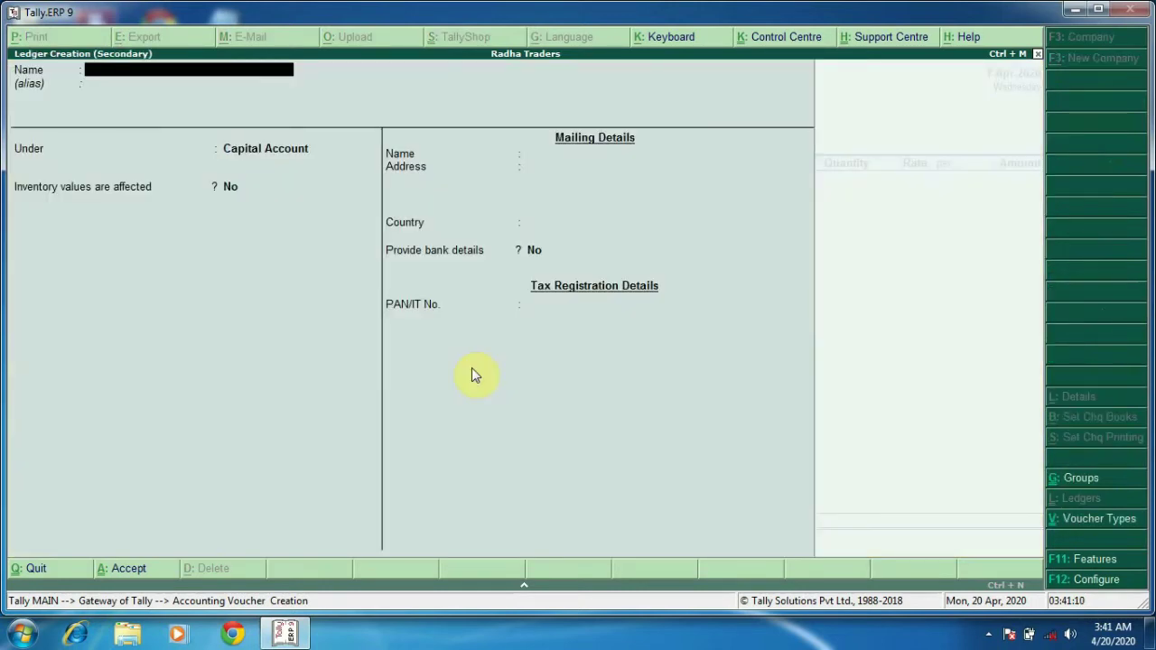
{"action": "type", "text": "Pu"}
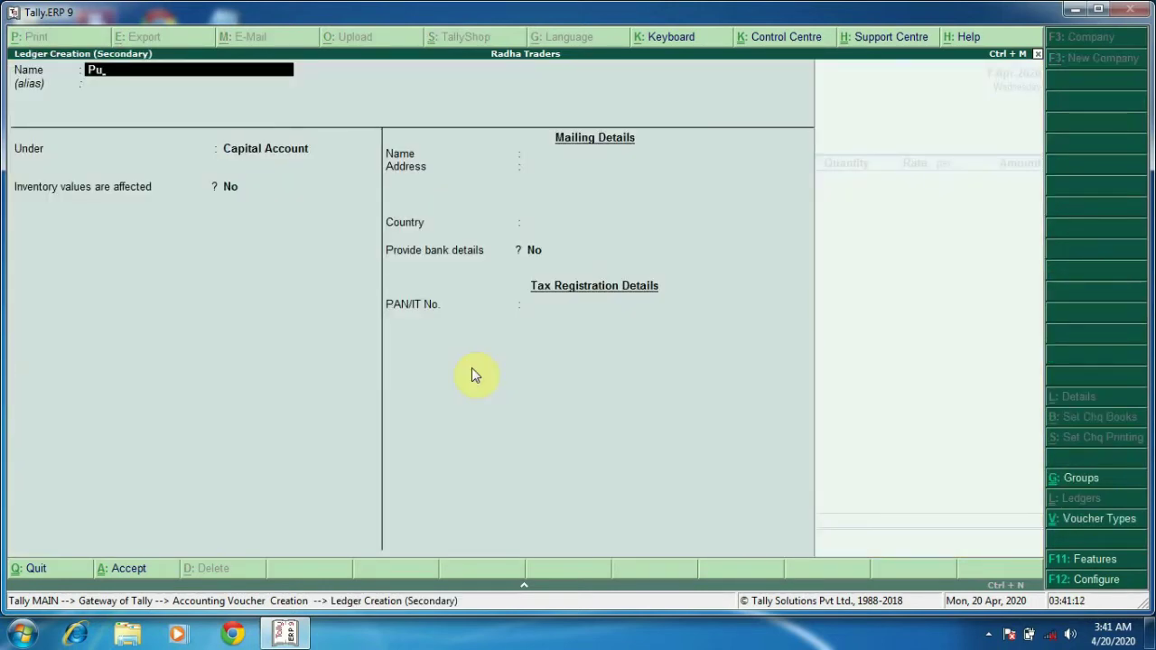
{"action": "type", "text": "rchase"}
{"action": "key", "text": "Return"}
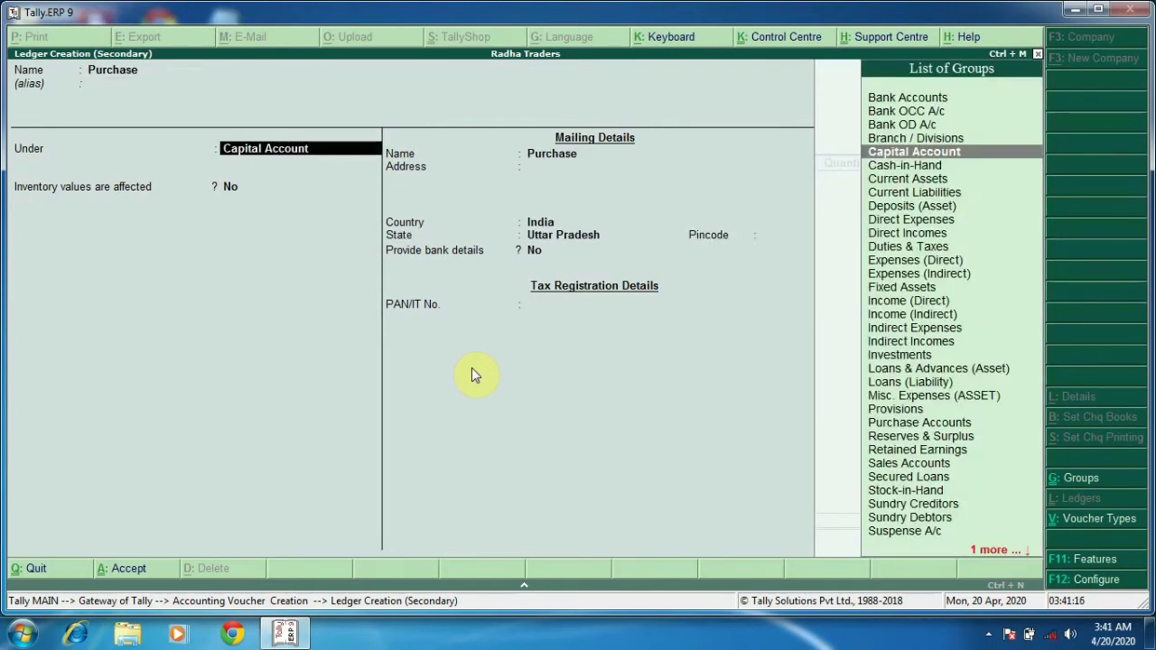
{"action": "type", "text": "P"}
{"action": "key", "text": "Down"}
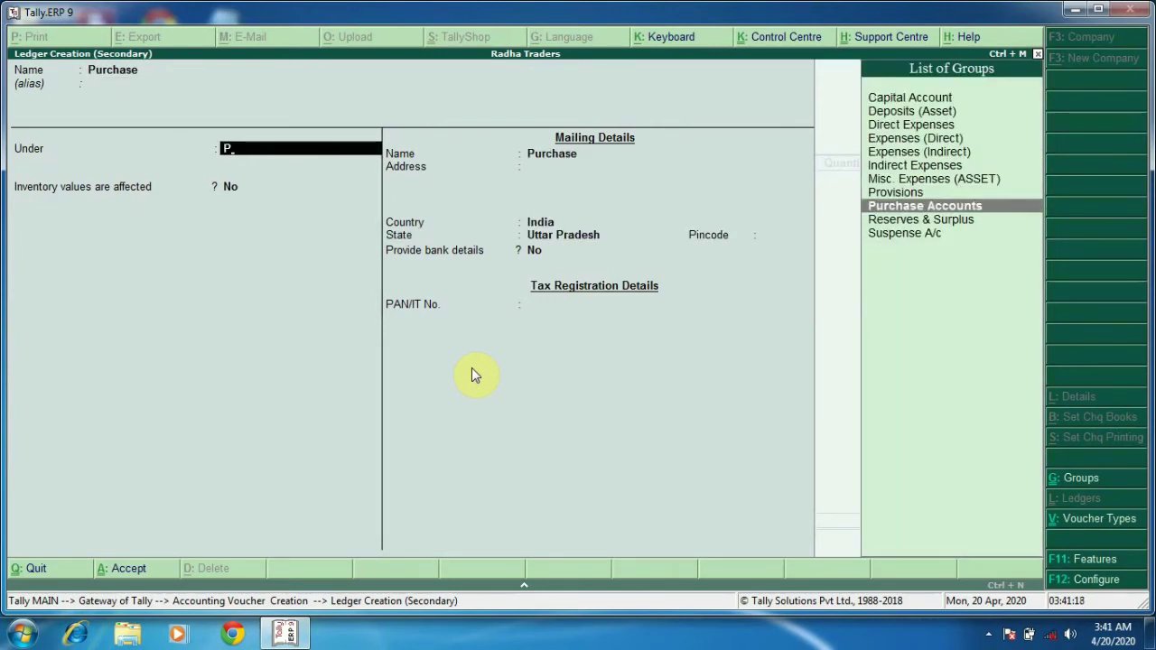
{"action": "key", "text": "Return"}
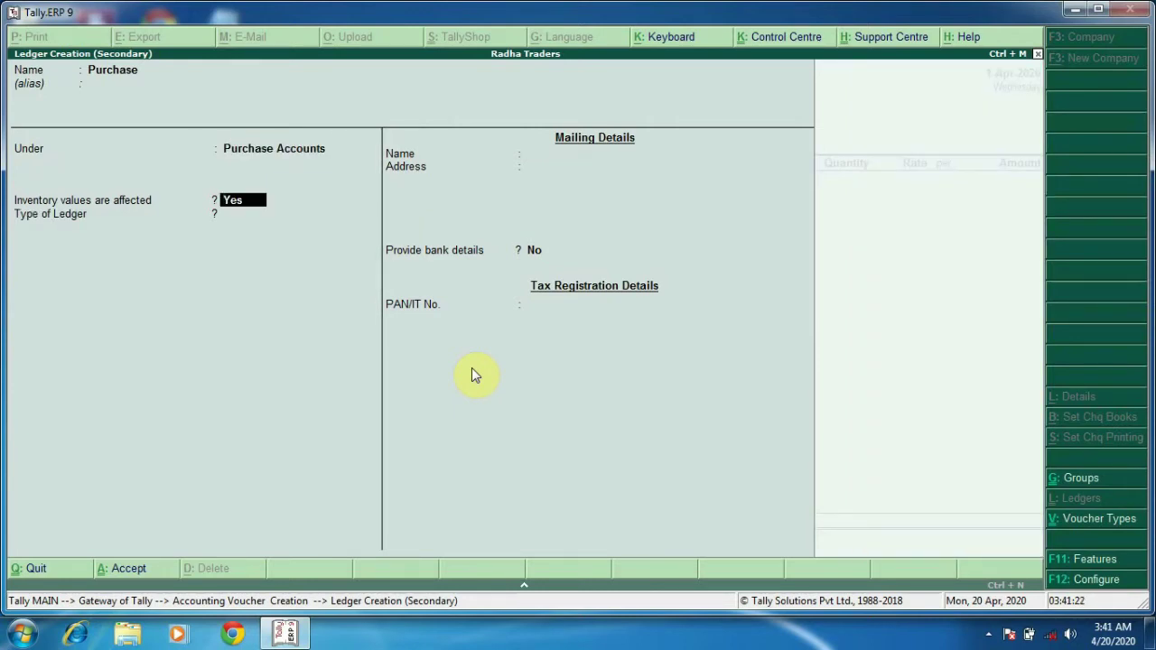
{"action": "key", "text": "ctrl+a"}
{"action": "key", "text": "Return"}
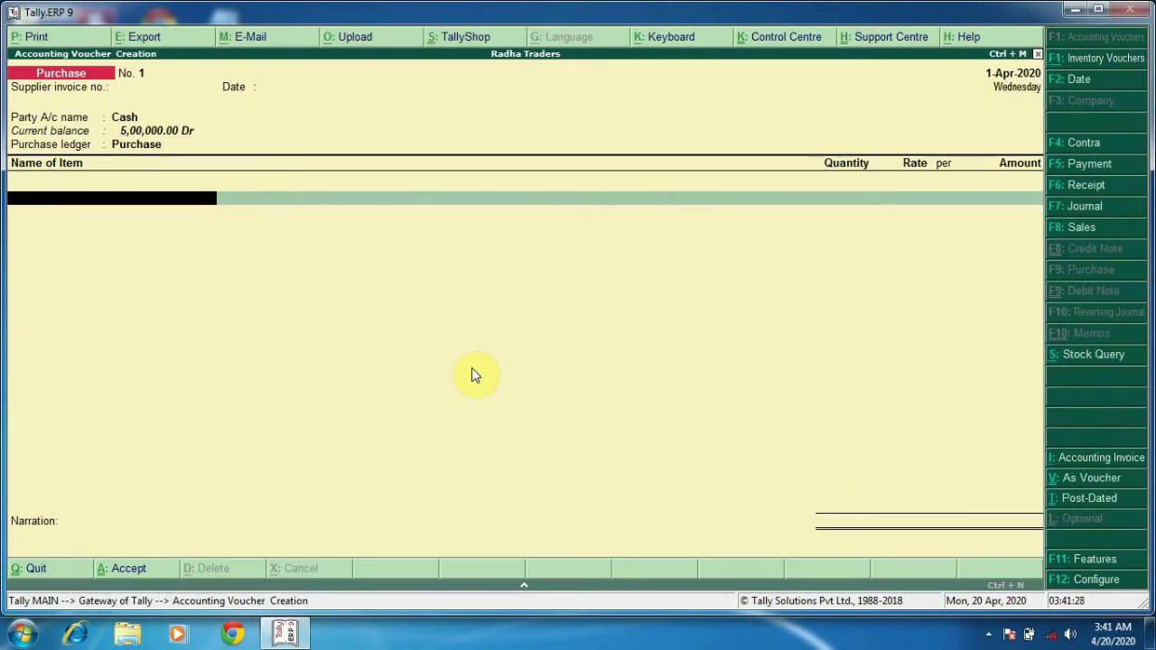
Add Compaq to the purchase with a quantity of 10 at a rate of 15000.
{"action": "type", "text": "C"}
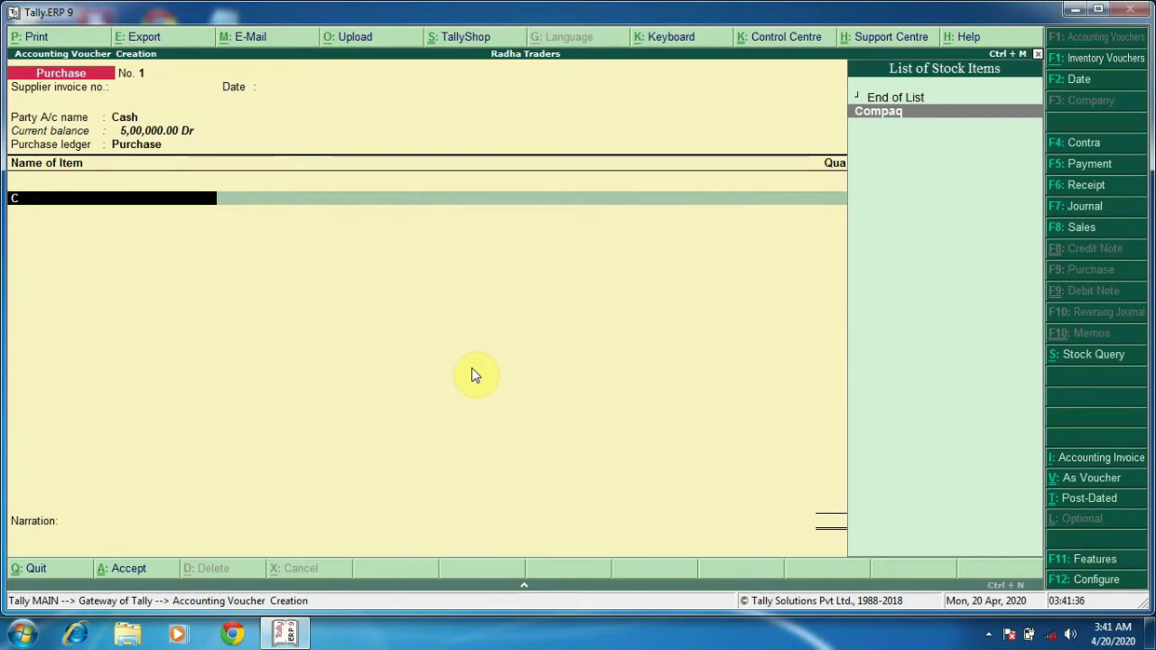
{"action": "key", "text": "Return"}
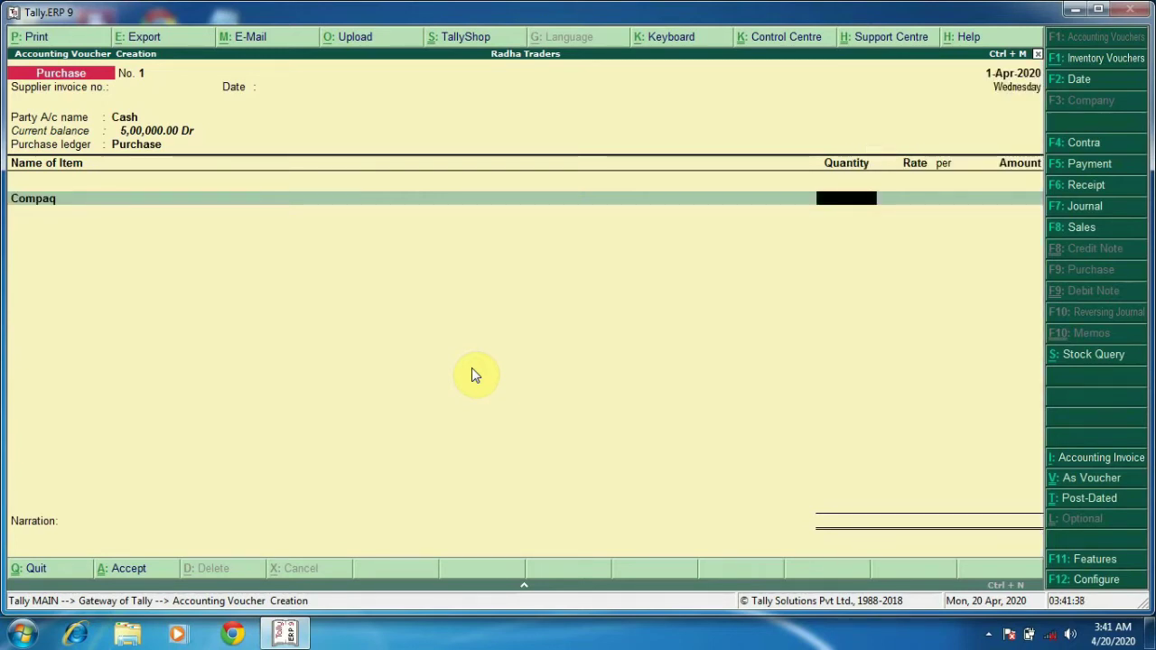
{"action": "type", "text": "10"}
{"action": "key", "text": "Return"}
{"action": "type", "text": "150"}
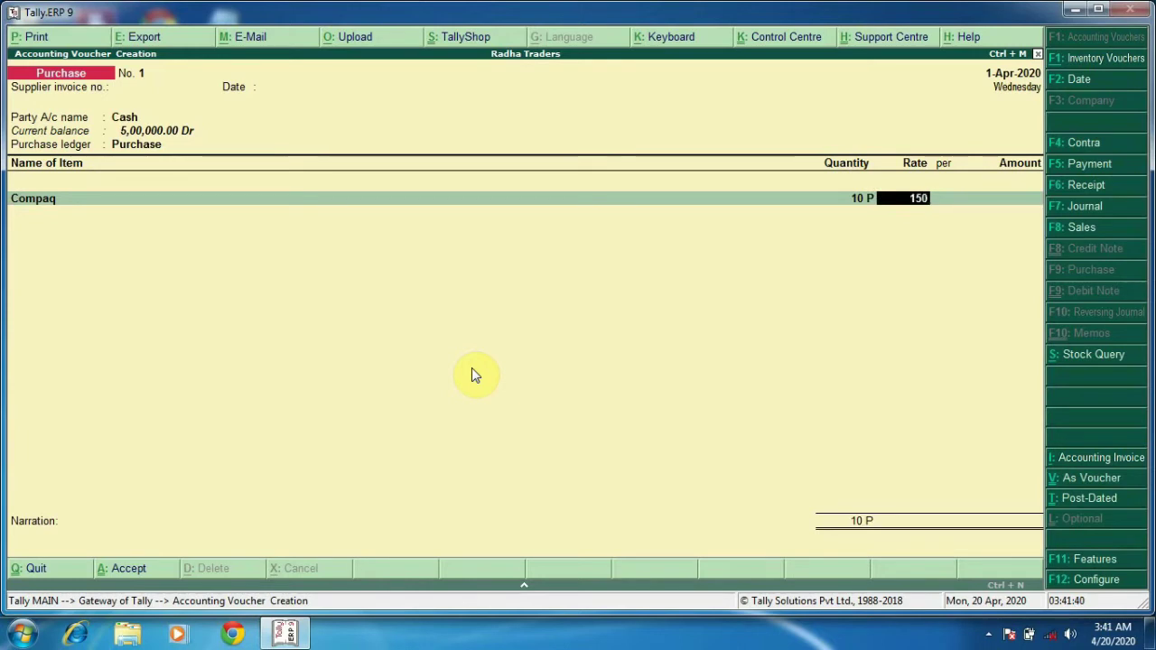
{"action": "type", "text": "00"}
{"action": "key", "text": "Return"}
{"action": "key", "text": "Return"}
{"action": "key", "text": "Return"}
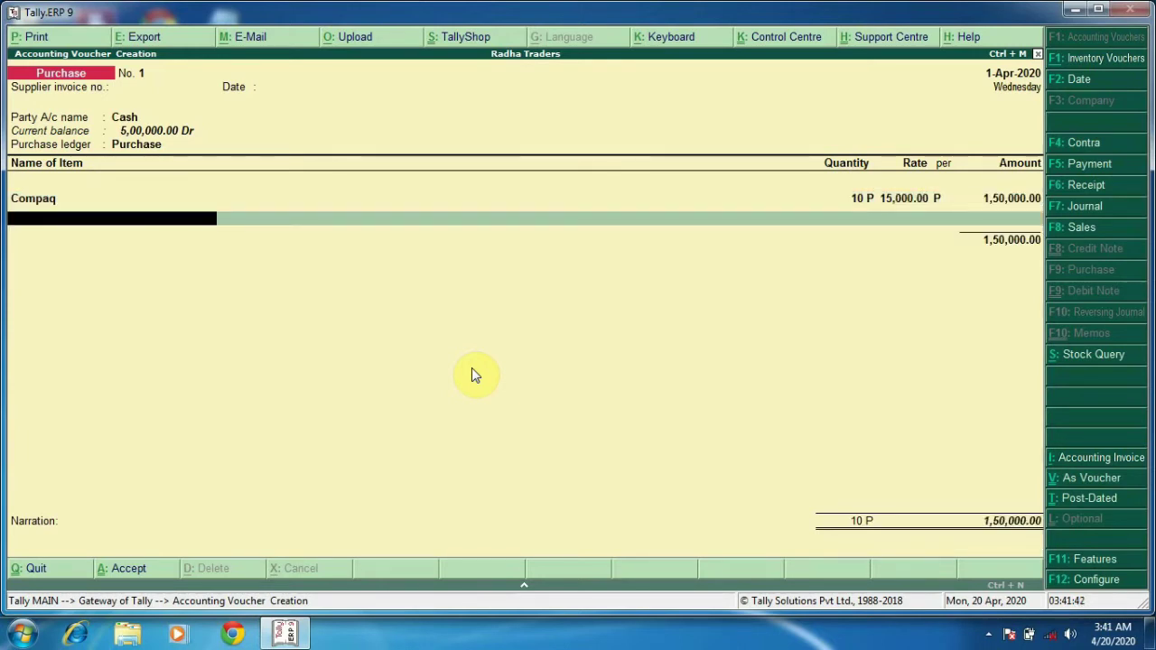
Add Dell to the purchase with a quantity of 10 at a rate of 16000.
{"action": "type", "text": "d"}
{"action": "key", "text": "Return"}
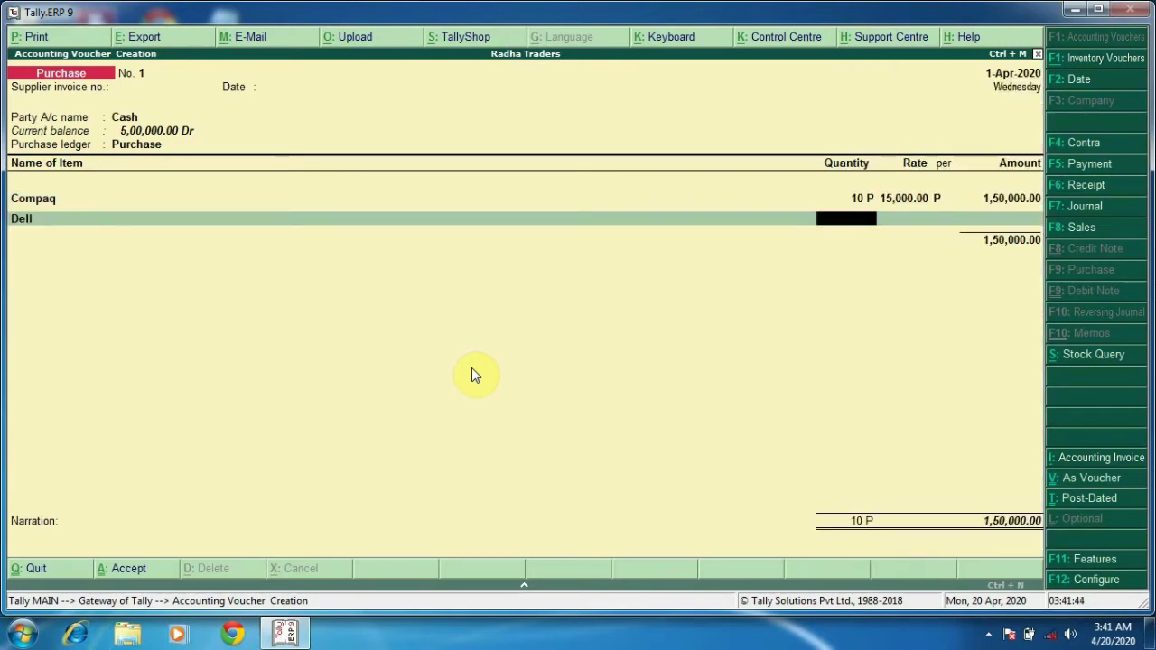
{"action": "type", "text": "10"}
{"action": "key", "text": "Return"}
{"action": "type", "text": "16000"}
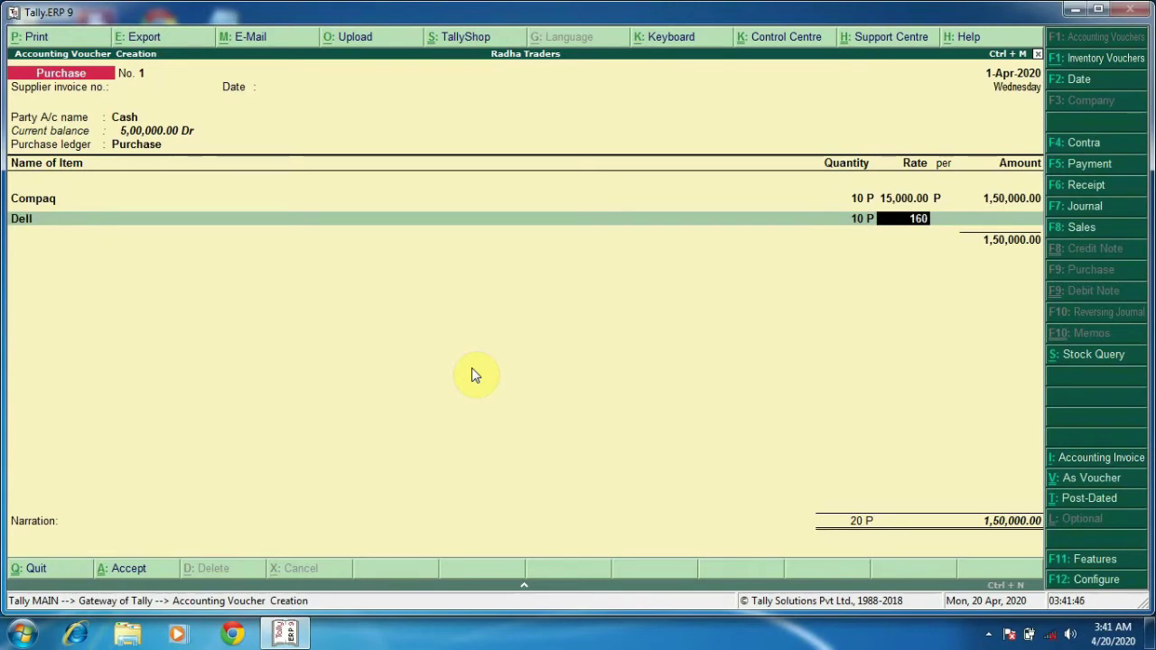
{"action": "key", "text": "Return"}
{"action": "key", "text": "Return"}
{"action": "key", "text": "Return"}
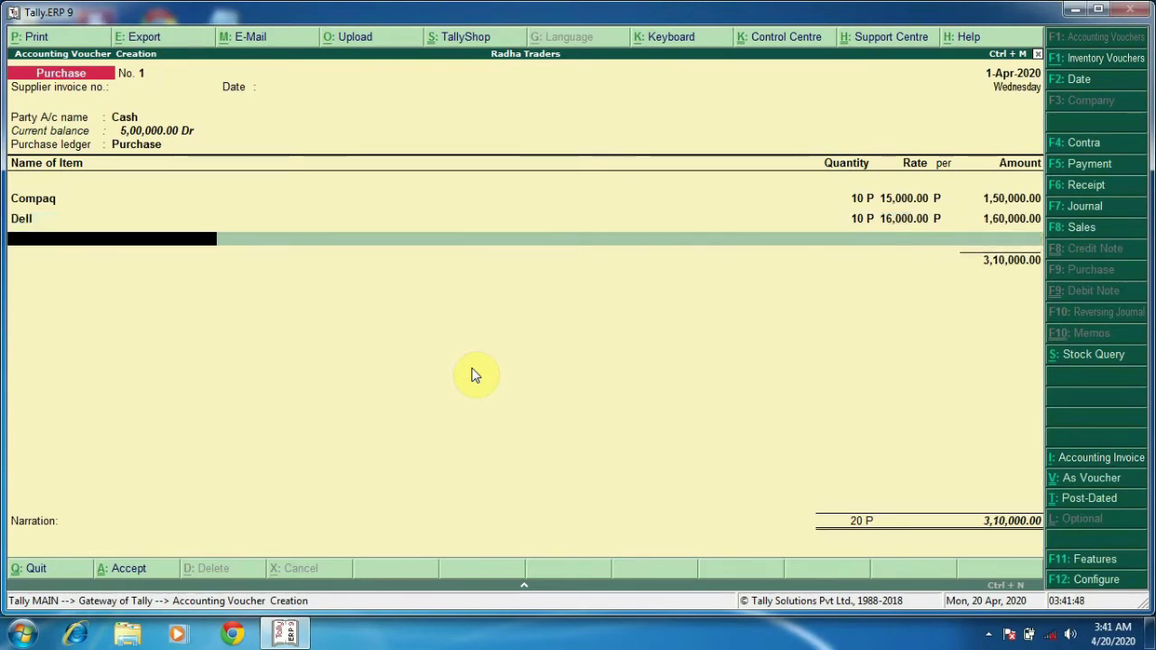
Add HP to the purchase with a quantity of 10 at a rate of 17000.
{"action": "type", "text": "H"}
{"action": "key", "text": "Return"}
{"action": "type", "text": "10"}
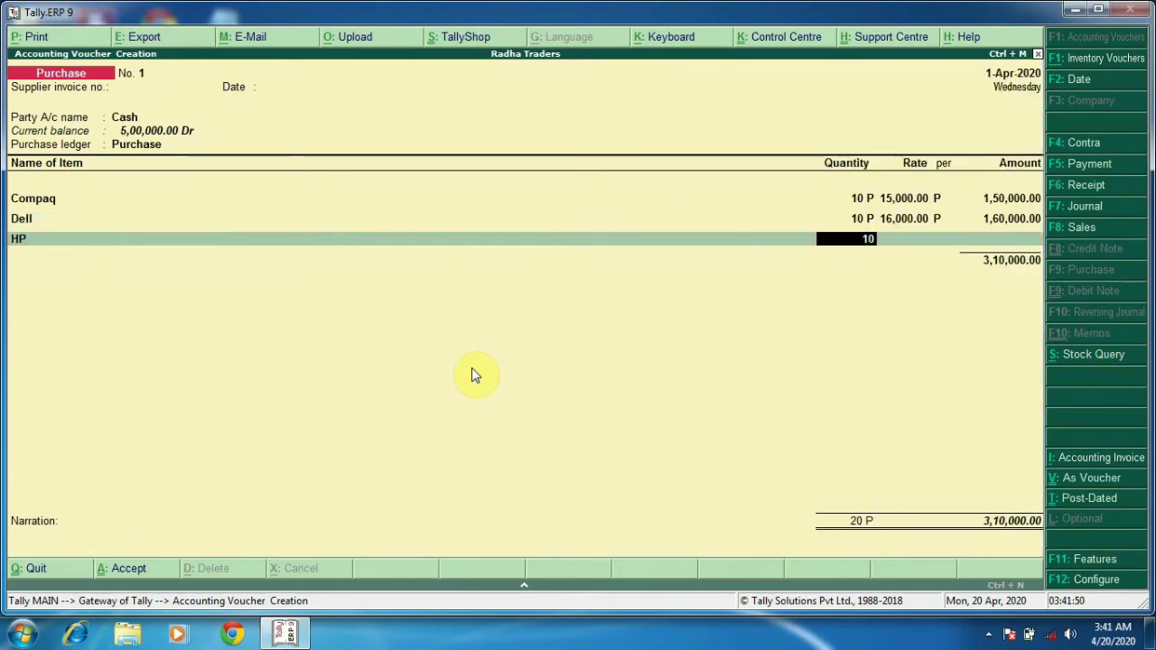
{"action": "key", "text": "Return"}
{"action": "type", "text": "17000"}
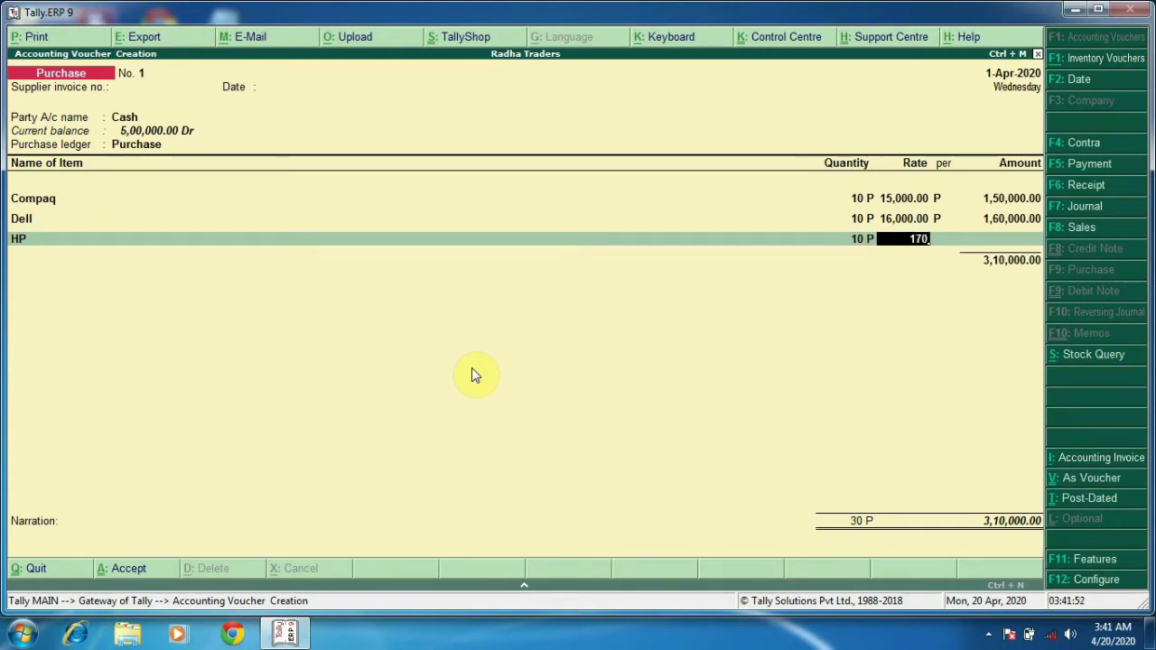
{"action": "key", "text": "Return"}
{"action": "key", "text": "Return"}
{"action": "key", "text": "Return"}
End the item list, leave the narration blank and save the purchase voucher.
{"action": "key", "text": "Return"}
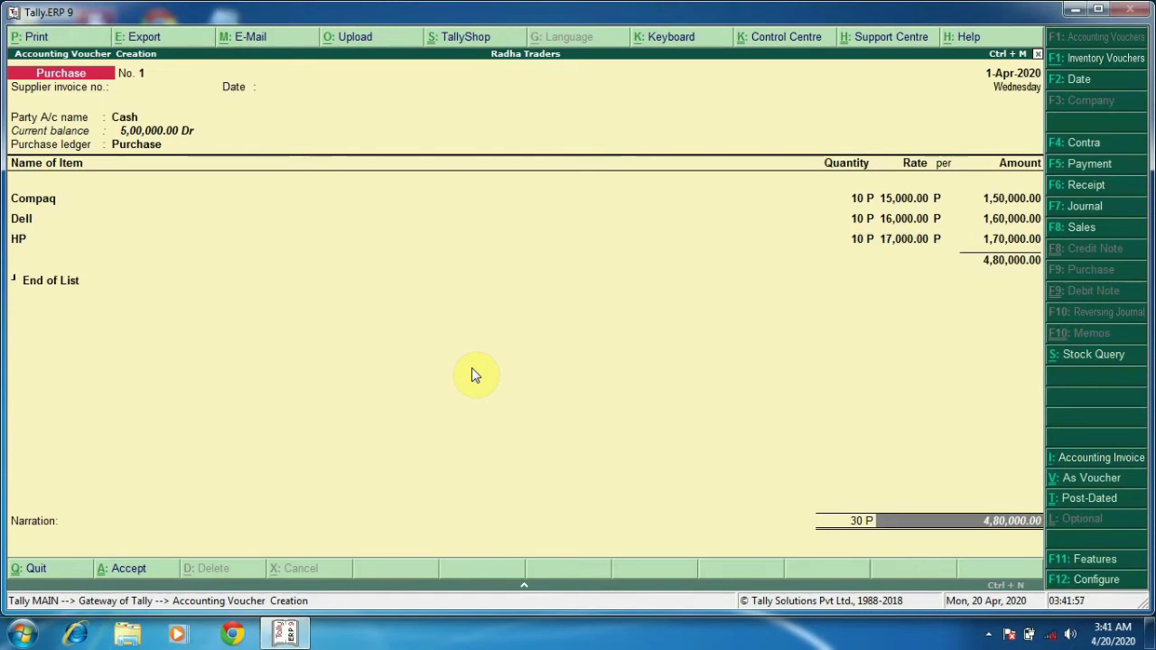
{"action": "key", "text": "Return"}
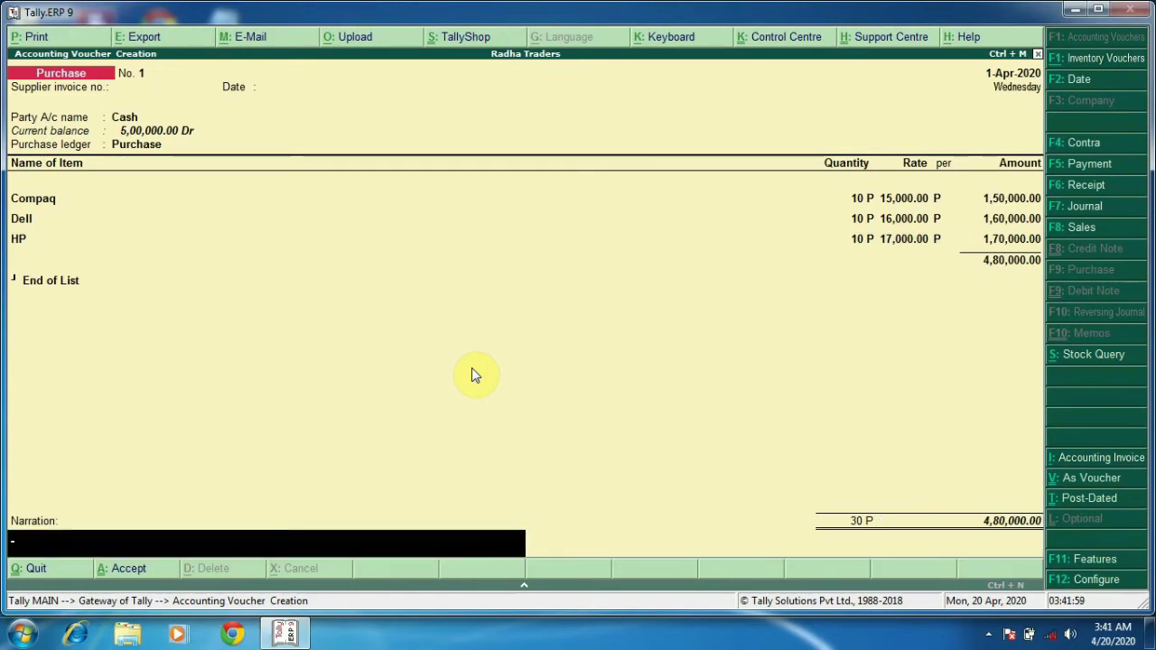
{"action": "key", "text": "Return"}
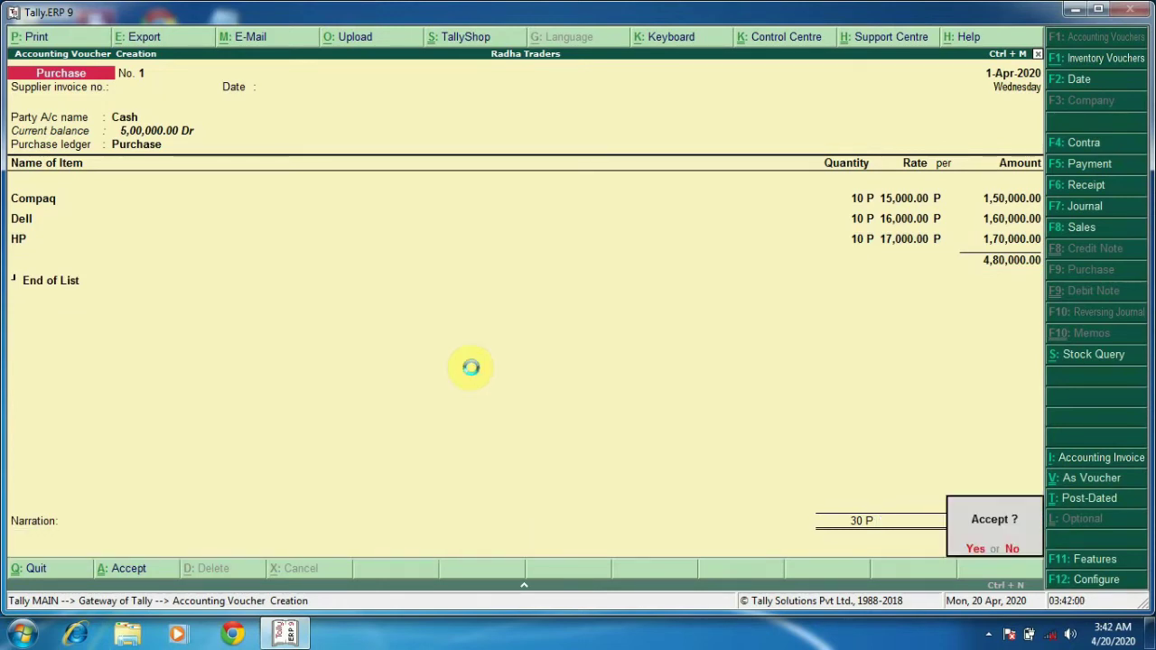
{"action": "key", "text": "Return"}
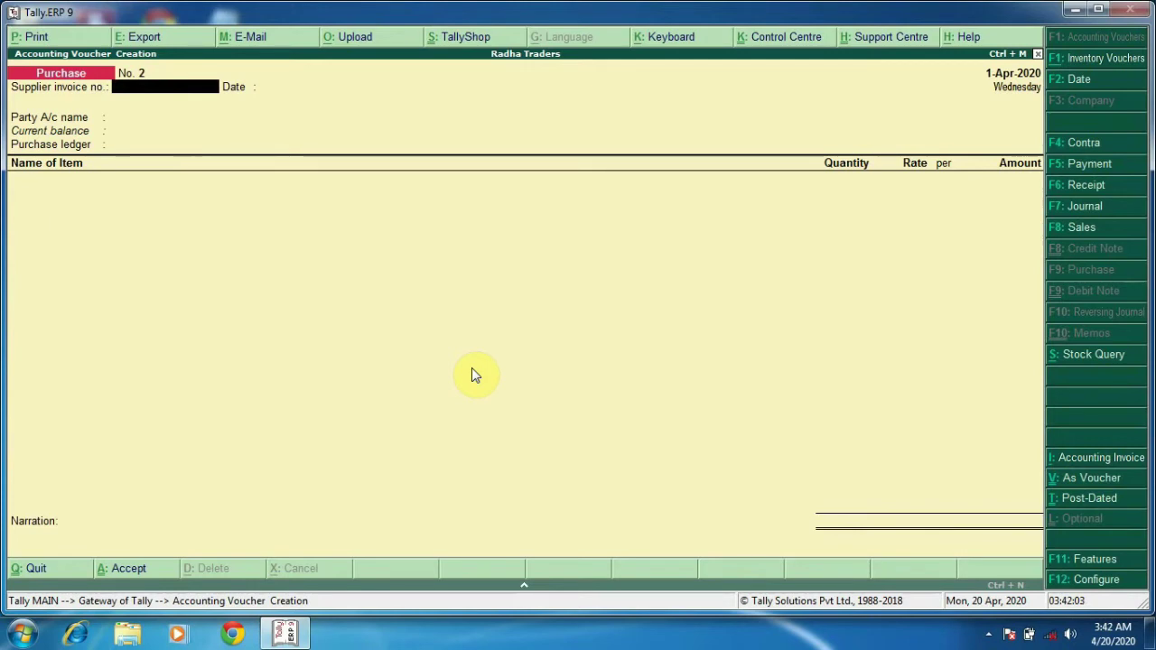
Enter supplier invoice number 102 dated 1-Apr-2020 on the new purchase voucher.
{"action": "key", "text": "Return"}
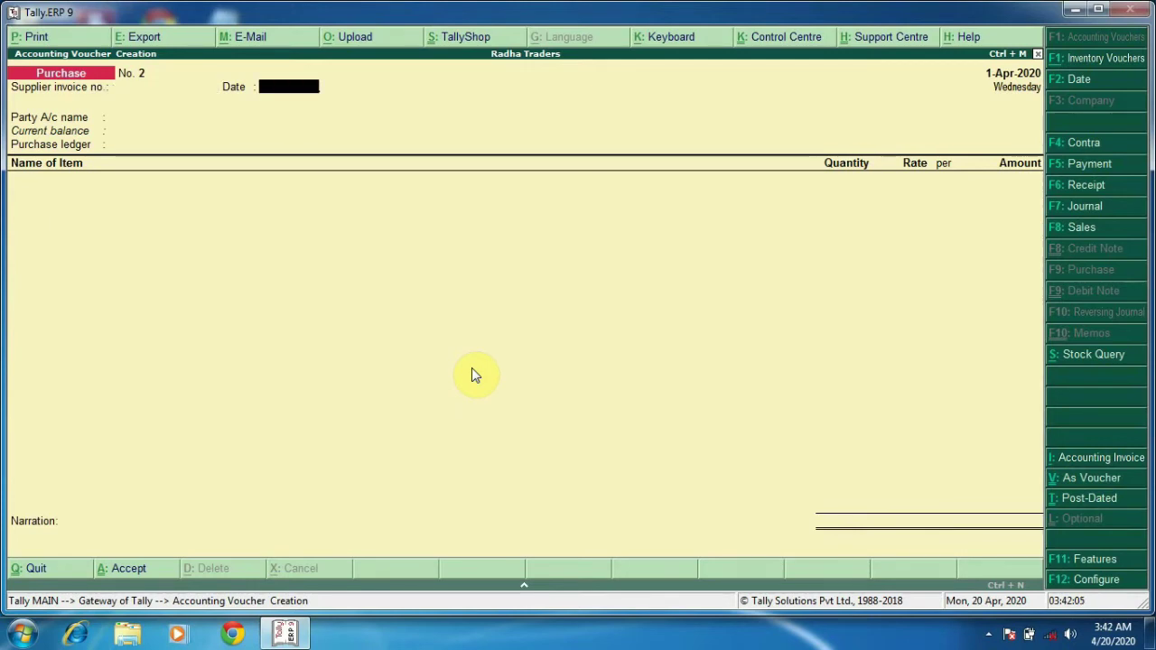
{"action": "key", "text": "Return"}
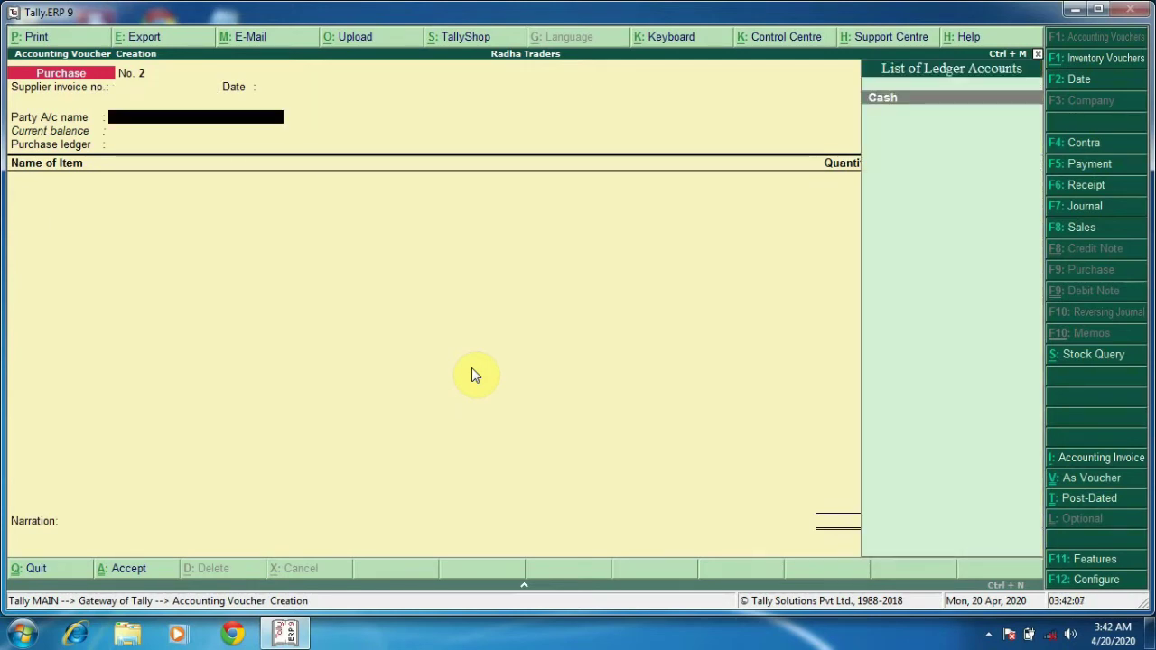
{"action": "key", "text": "BackSpace"}
{"action": "key", "text": "BackSpace"}
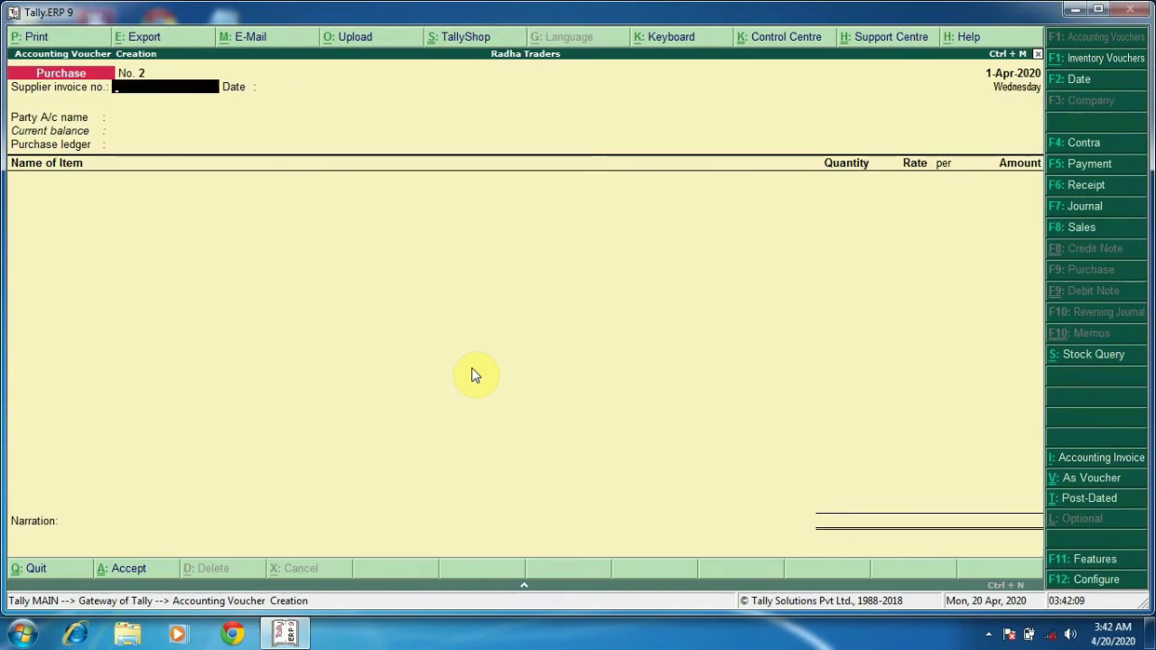
{"action": "type", "text": "102"}
{"action": "key", "text": "Return"}
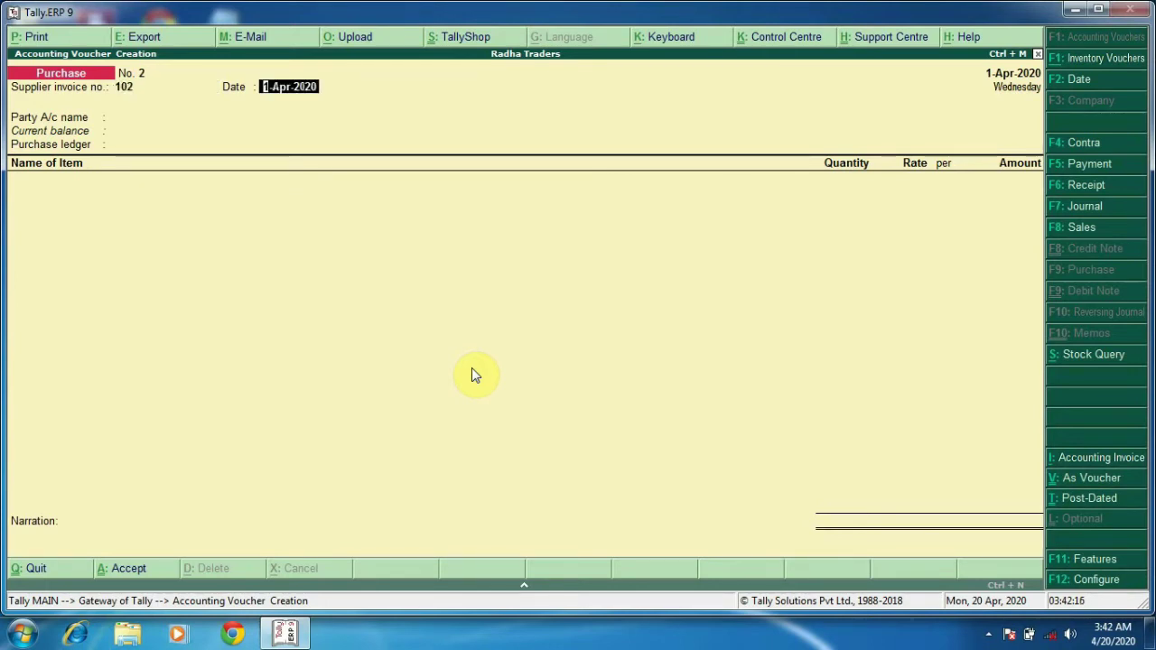
{"action": "key", "text": "Return"}
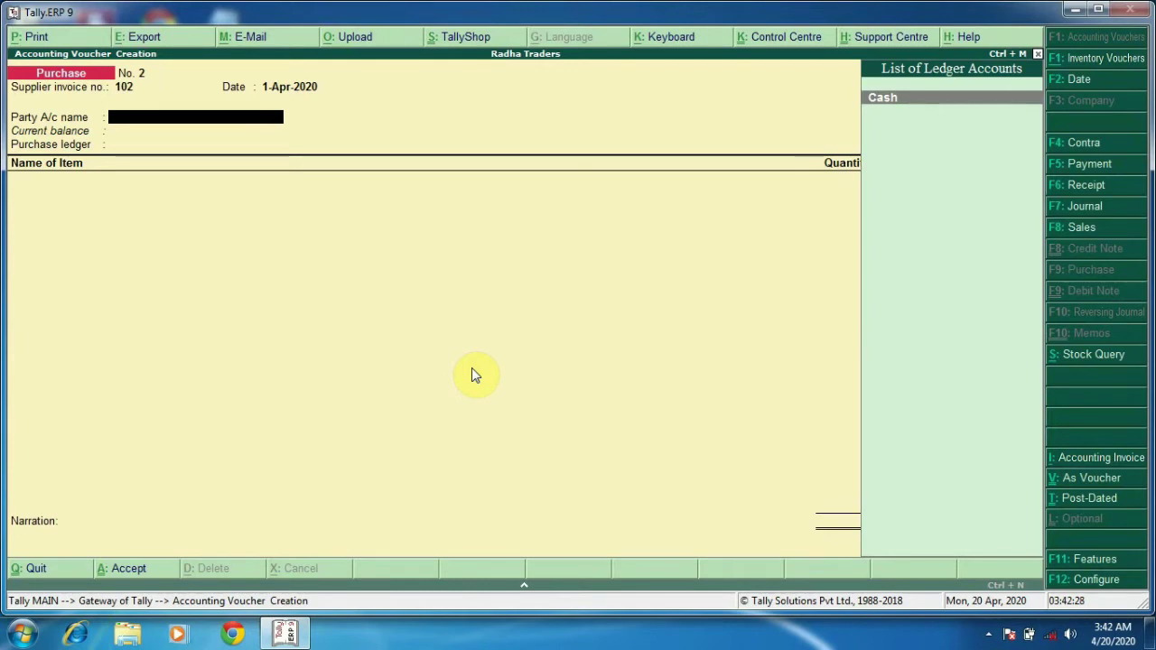
Create a ledger with the supplier's name under Sundry Creditors as the purchase's party account, keeping the other defaults.
{"action": "key", "text": "alt+c"}
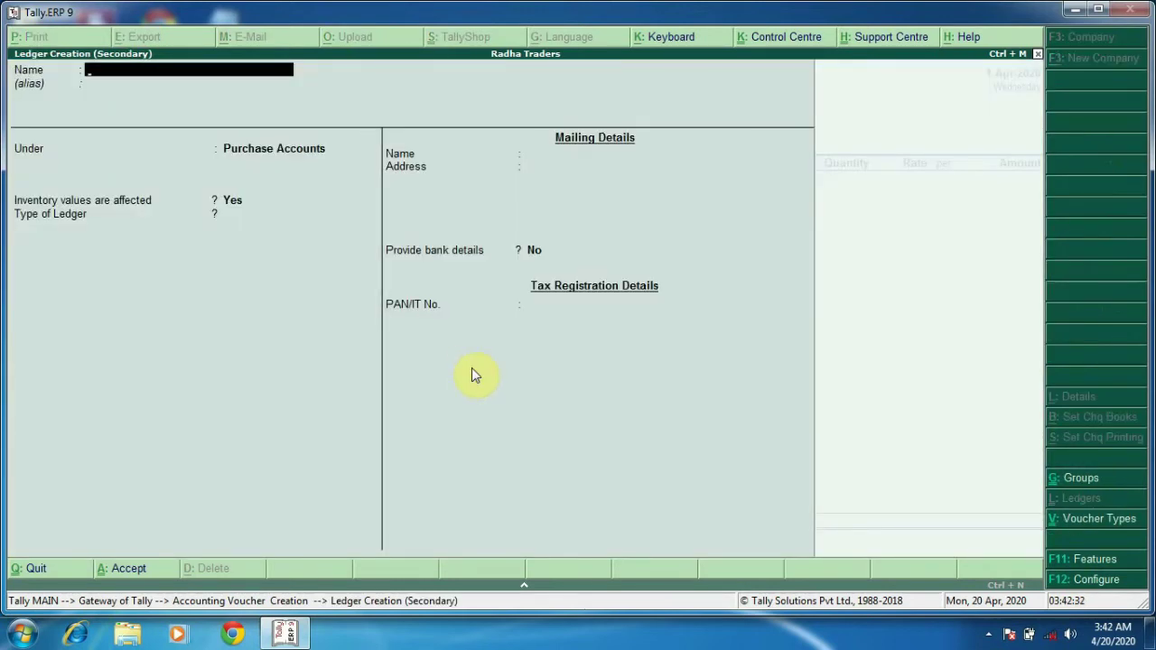
{"action": "type", "text": "Mohan"}
{"action": "key", "text": "Return"}
{"action": "key", "text": "Return"}
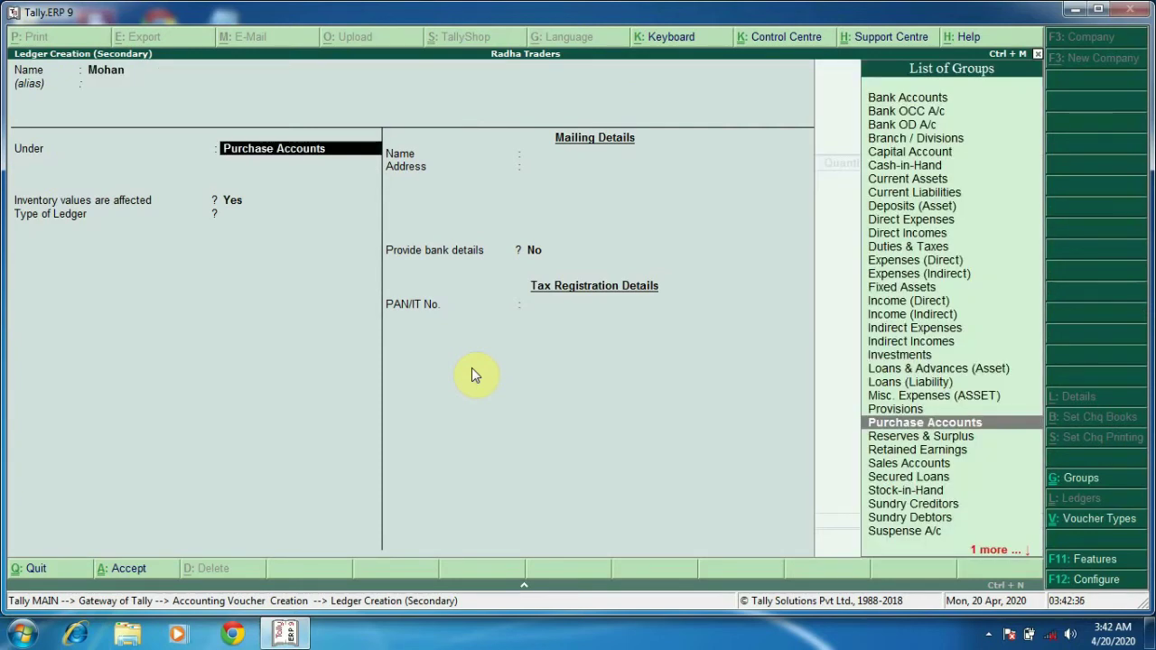
{"action": "type", "text": "S"}
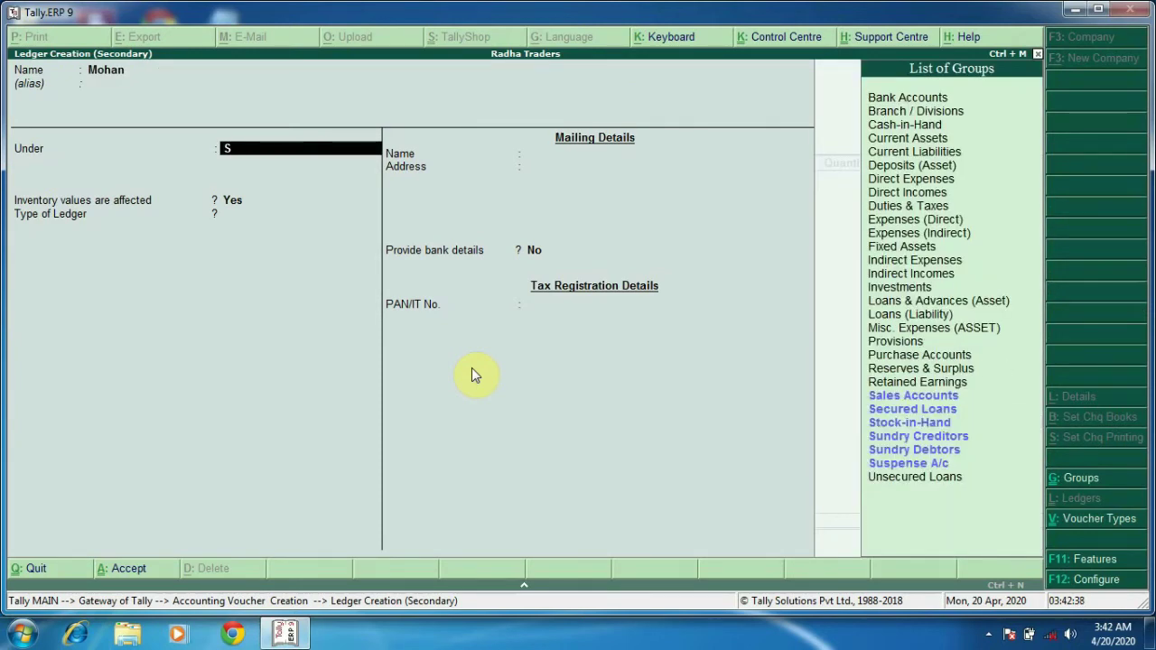
{"action": "key", "text": "Down"}
{"action": "key", "text": "Down"}
{"action": "key", "text": "Down"}
{"action": "key", "text": "Return"}
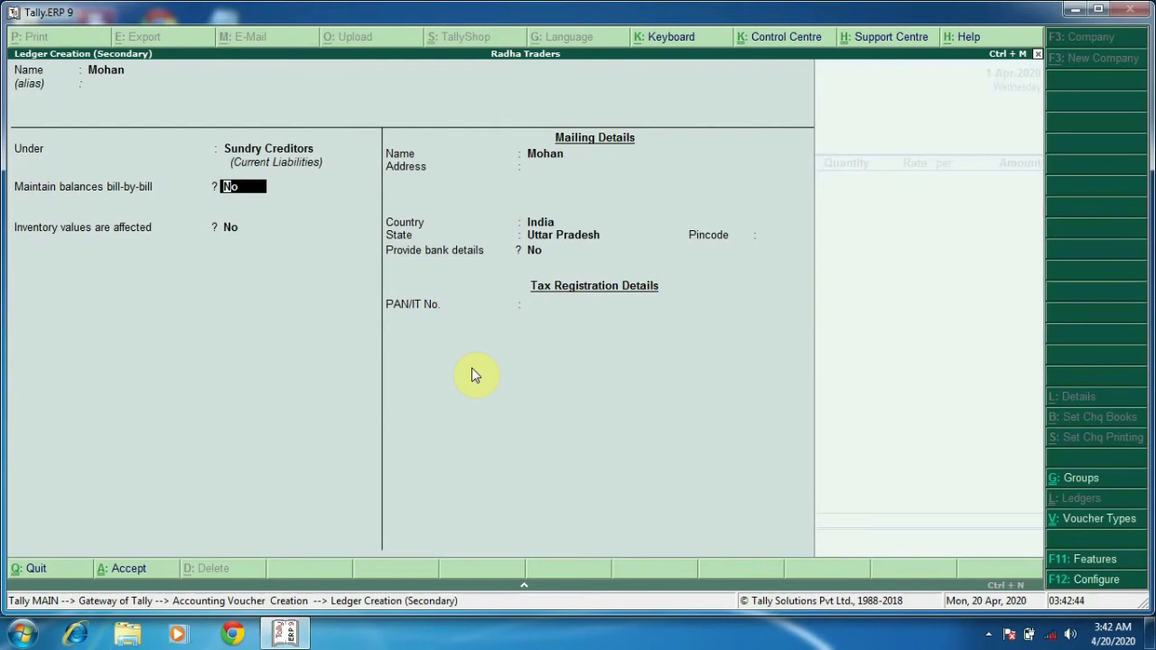
{"action": "key", "text": "ctrl+a"}
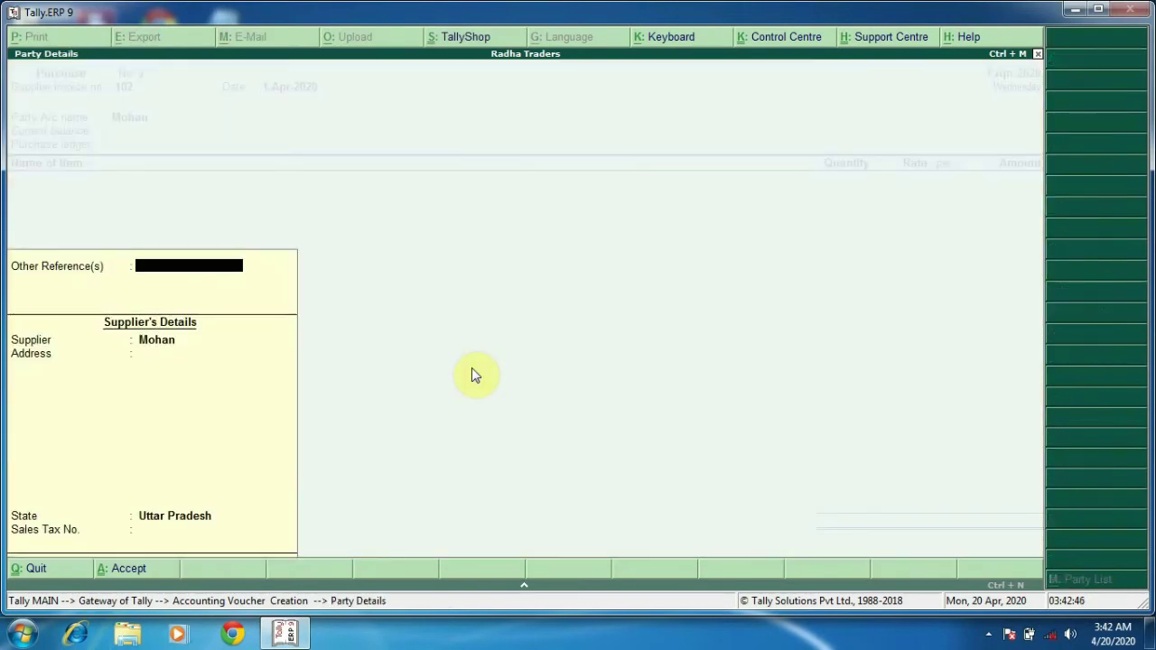
Accept the supplier details with Uttar Pradesh as state and choose Purchase as the purchase ledger.
{"action": "key", "text": "Return"}
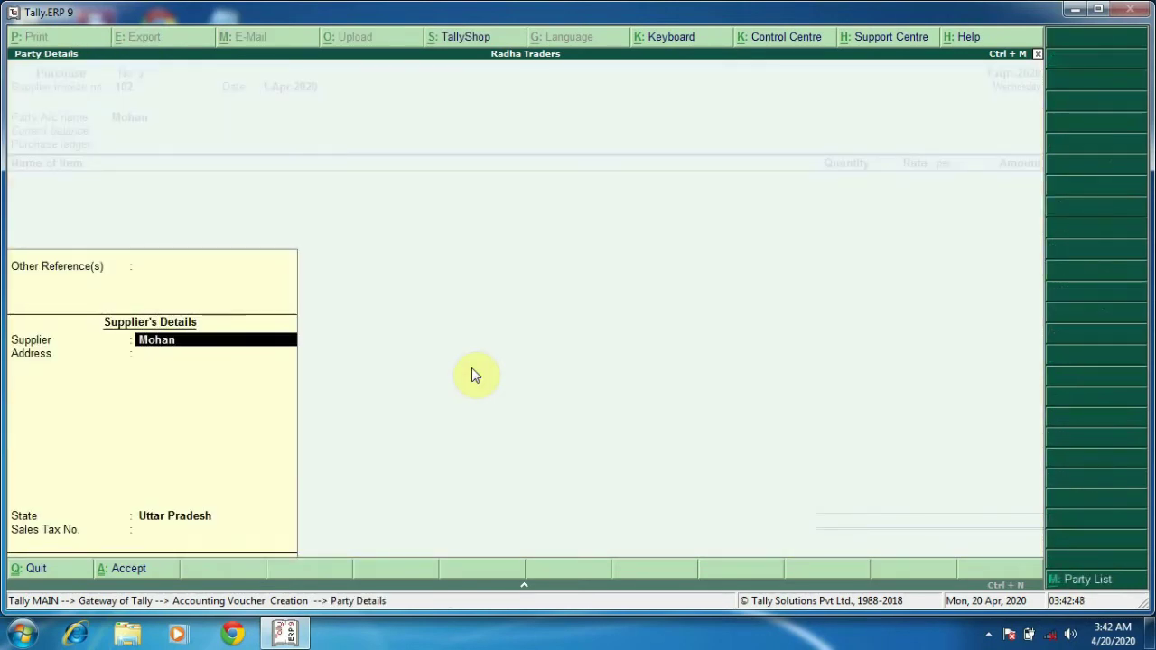
{"action": "key", "text": "Return"}
{"action": "key", "text": "Return"}
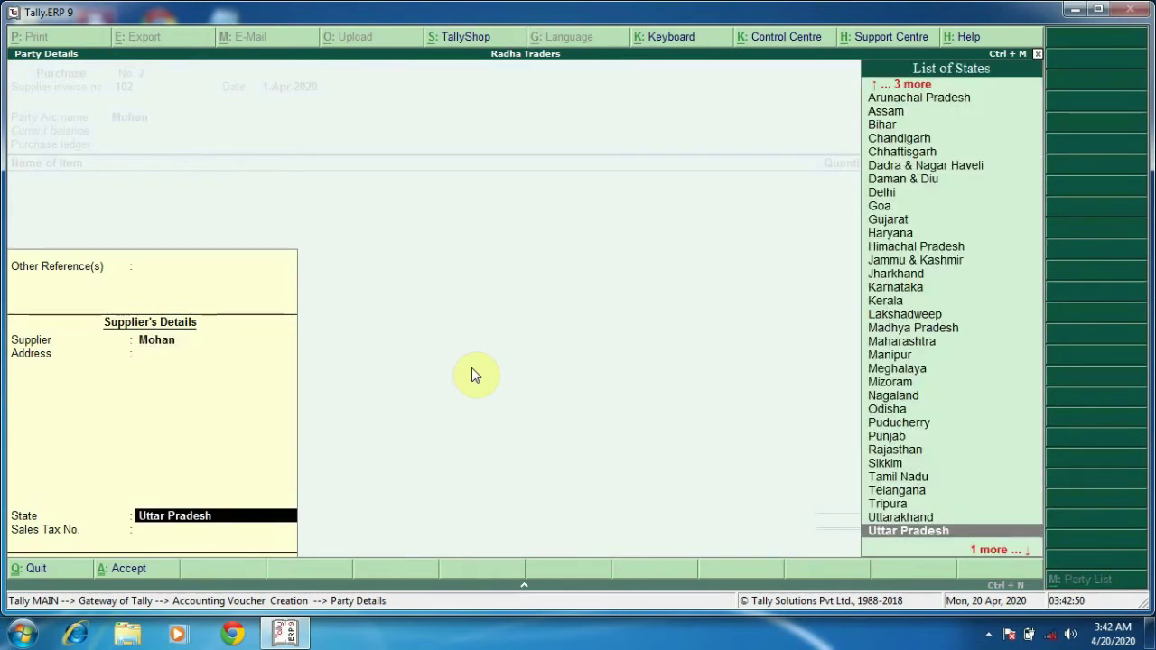
{"action": "key", "text": "Return"}
{"action": "key", "text": "Return"}
{"action": "key", "text": "Return"}
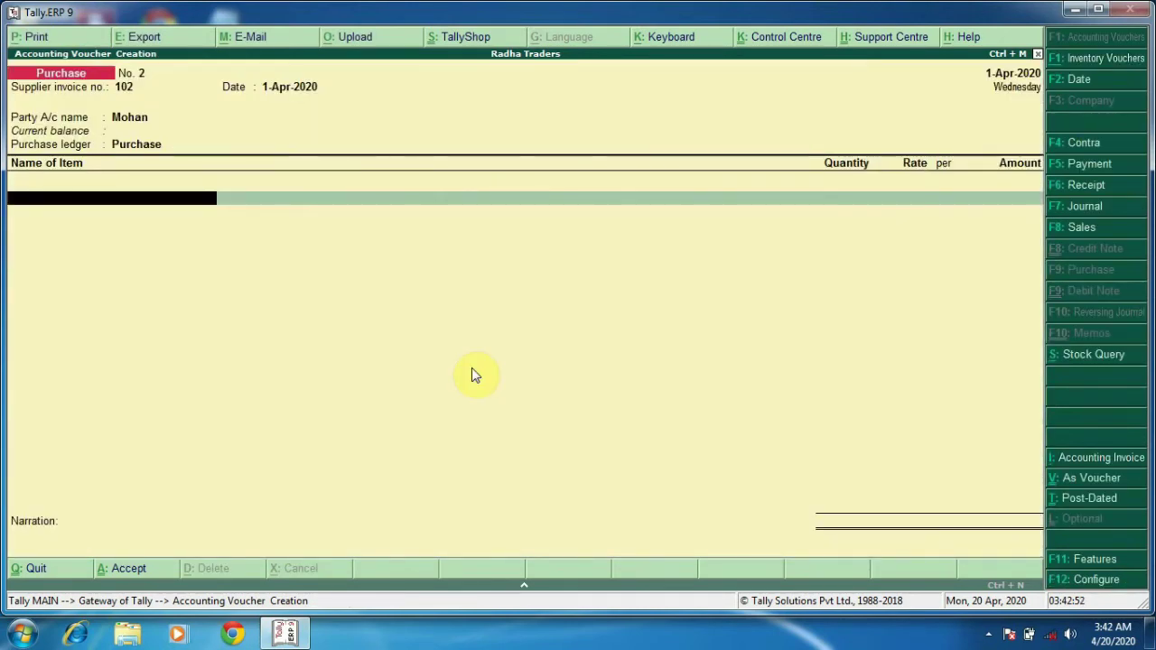
Add Compaq to the credit purchase with a quantity of 10 at a rate of 15,000.
{"action": "type", "text": "C"}
{"action": "key", "text": "Return"}
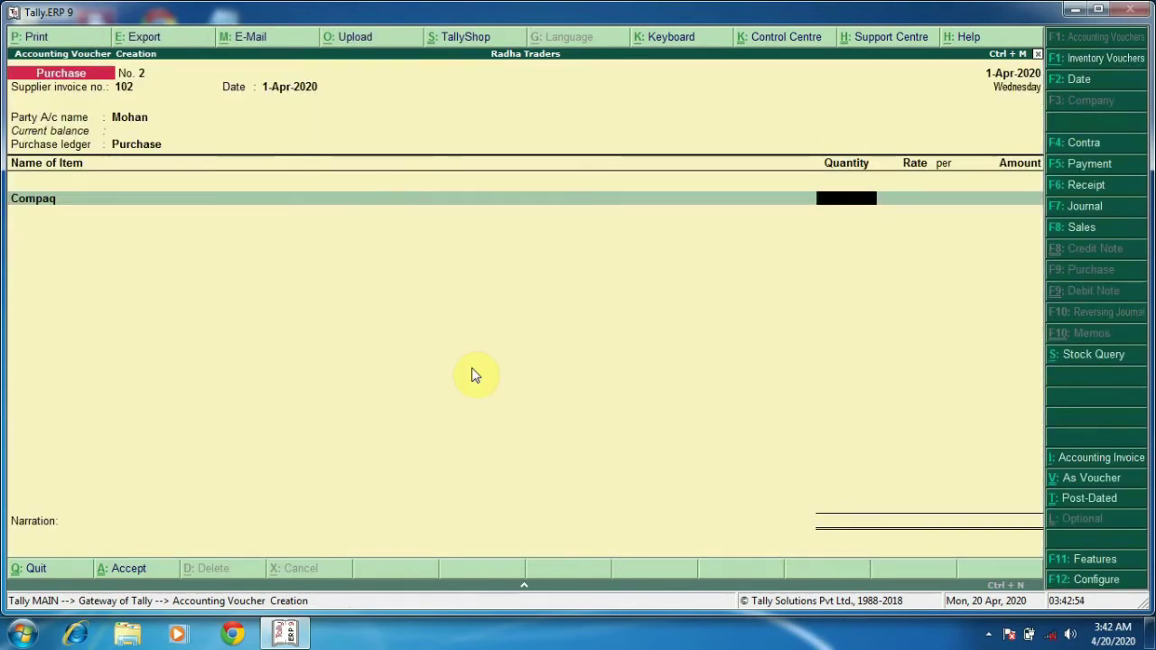
{"action": "type", "text": "10"}
{"action": "key", "text": "Return"}
{"action": "key", "text": "Return"}
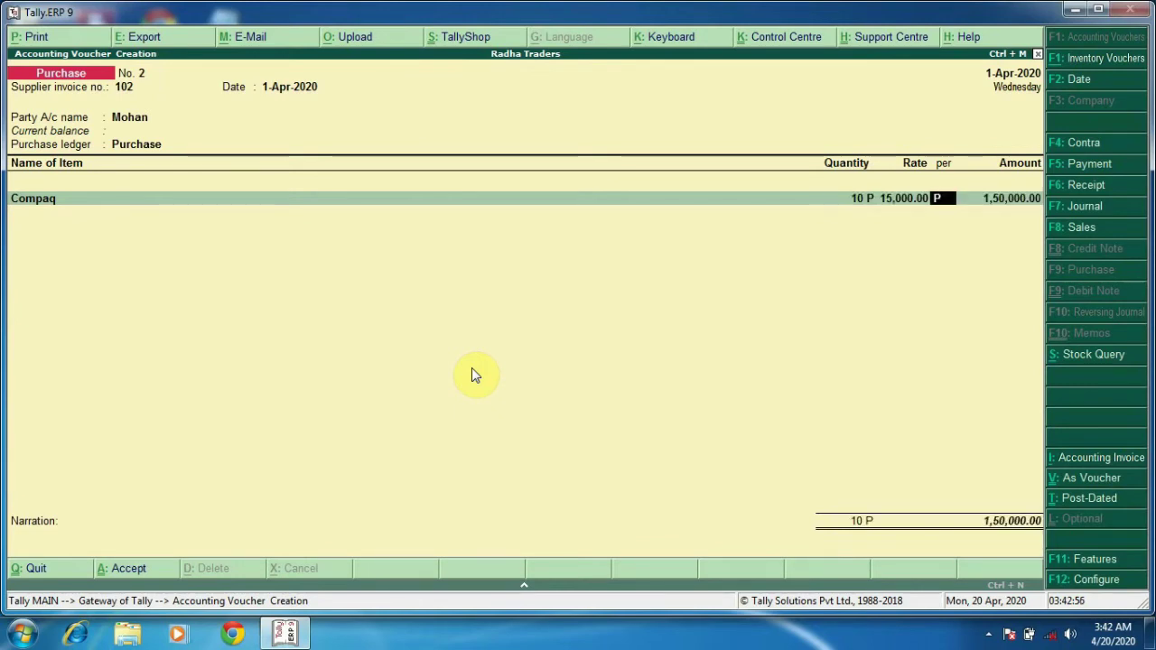
{"action": "key", "text": "Return"}
{"action": "key", "text": "Return"}
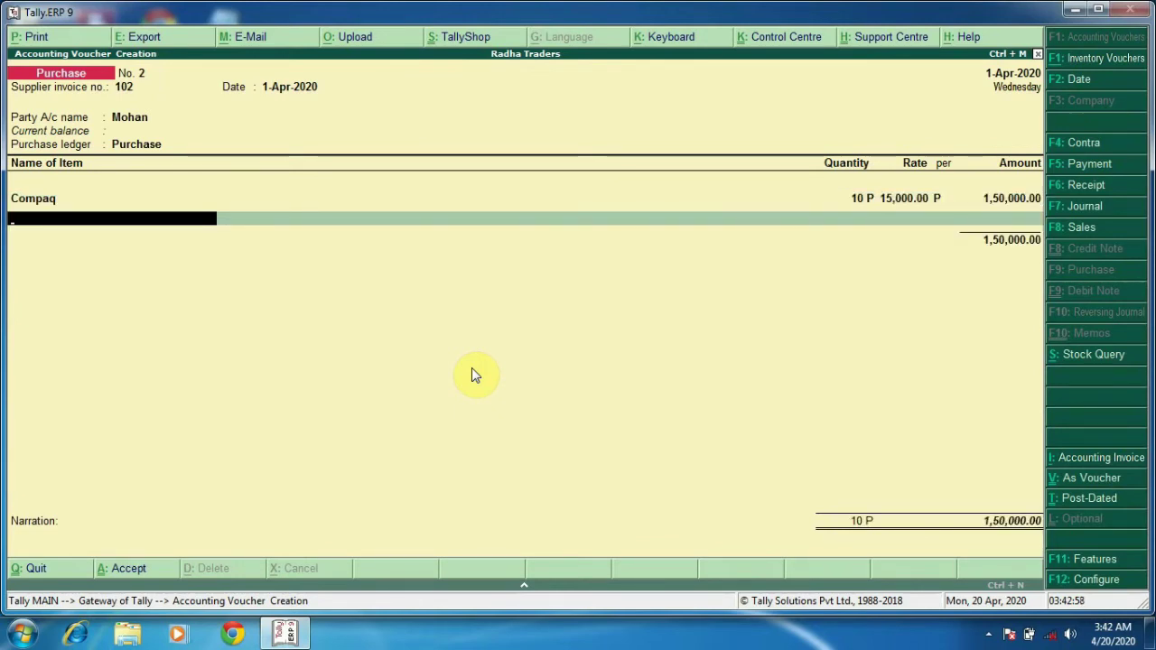
Add Dell to the credit purchase with a quantity of 10 at a rate of 16,000.
{"action": "type", "text": "d"}
{"action": "key", "text": "Return"}
{"action": "type", "text": "10"}
{"action": "key", "text": "Return"}
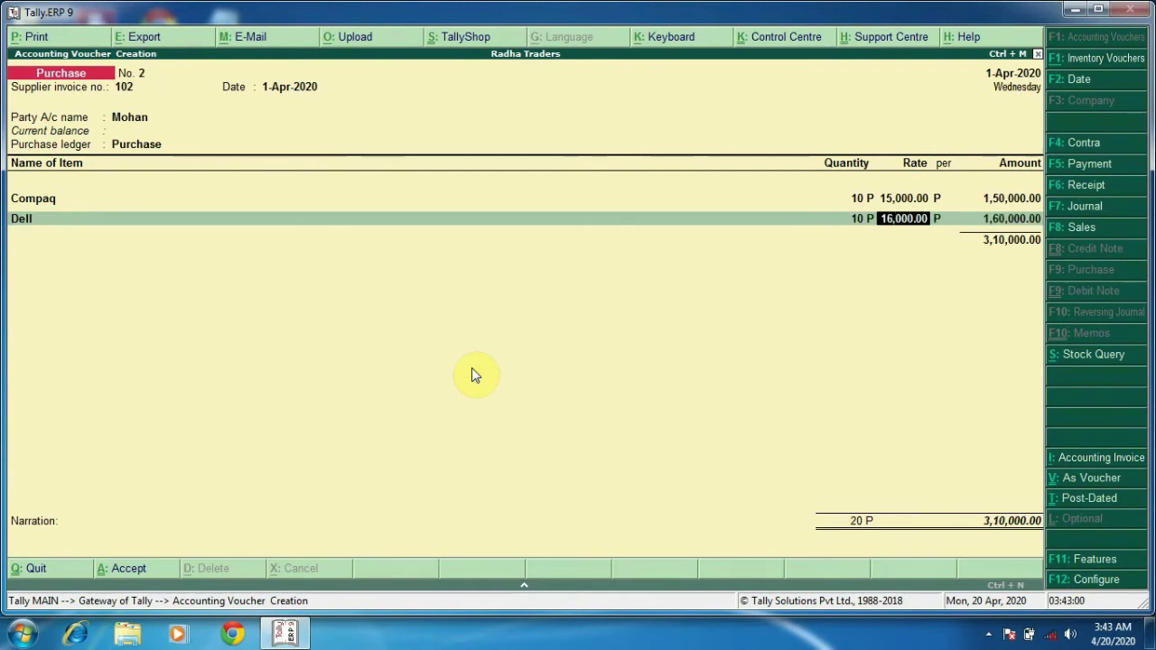
{"action": "key", "text": "Return"}
{"action": "key", "text": "Return"}
{"action": "key", "text": "Return"}
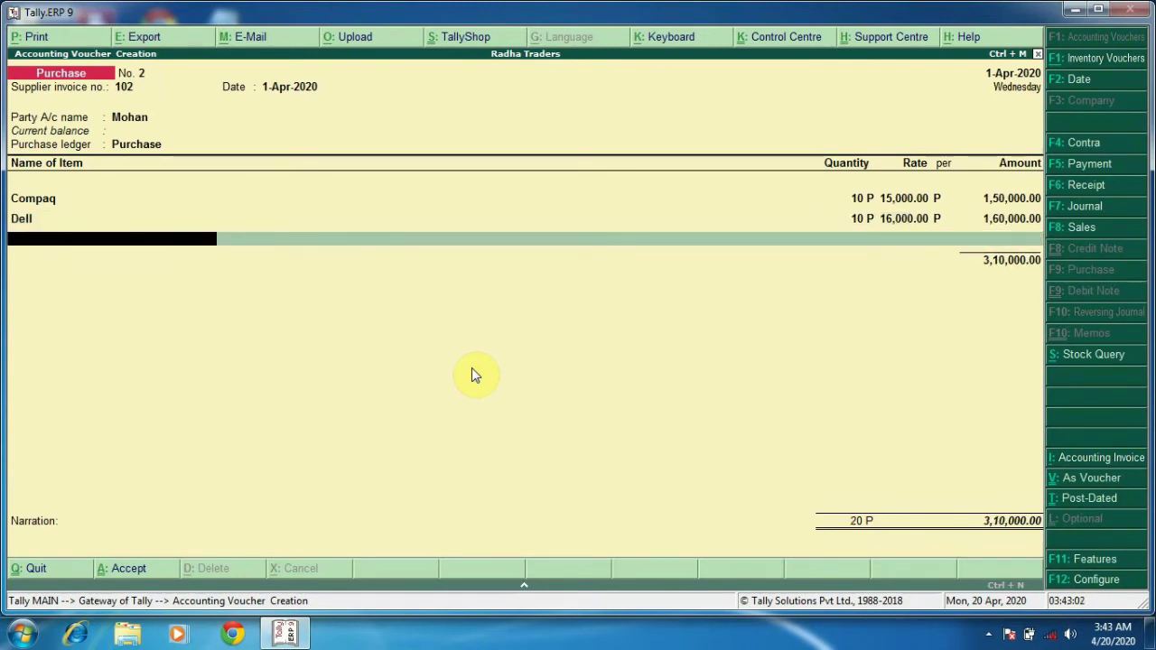
Add HP to the credit purchase with a quantity of 10 at a rate of 17,000.
{"action": "type", "text": "h"}
{"action": "key", "text": "Return"}
{"action": "type", "text": "10"}
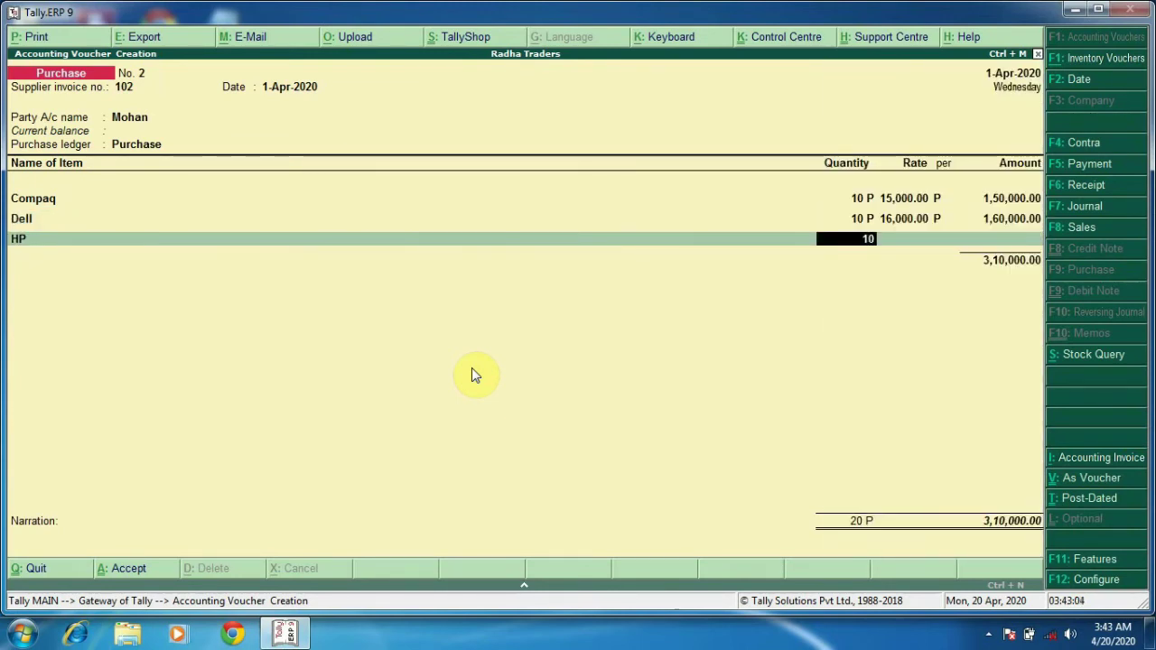
{"action": "key", "text": "Return"}
{"action": "key", "text": "Return"}
{"action": "key", "text": "Return"}
{"action": "key", "text": "Return"}
End the item list of the credit purchase, leave the narration blank and save the voucher.
{"action": "key", "text": "Return"}
{"action": "key", "text": "Return"}
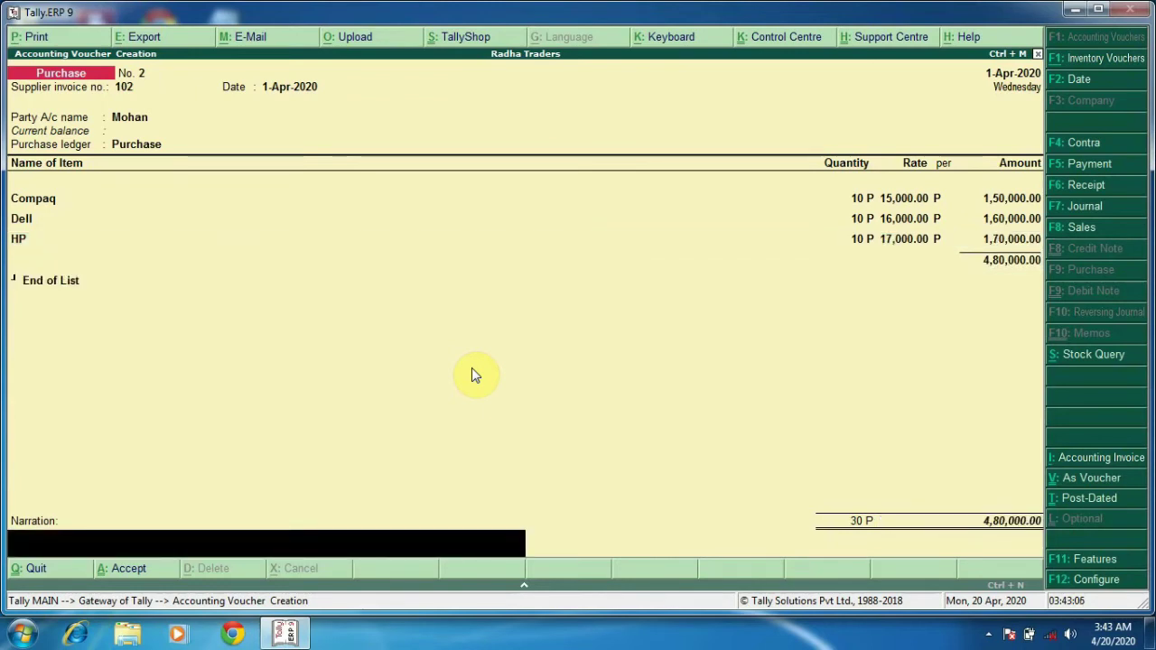
{"action": "key", "text": "Return"}
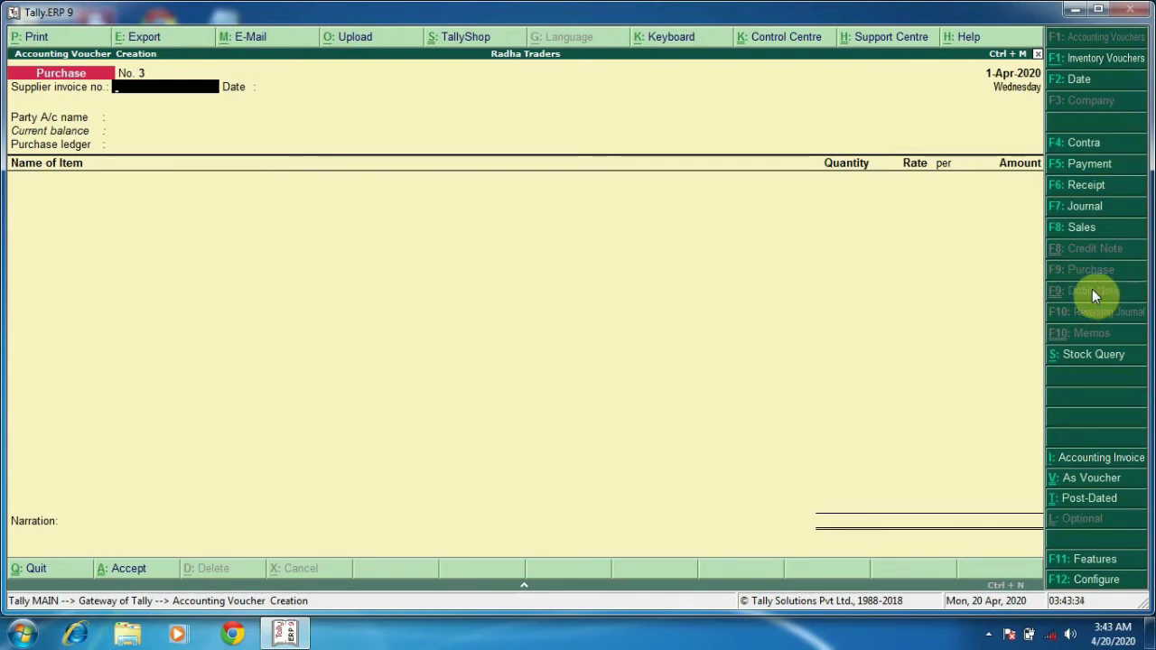
Set Use debit and credit notes to Yes in the company's accounting features.
{"action": "left_click", "coordinate": [1093, 563]}
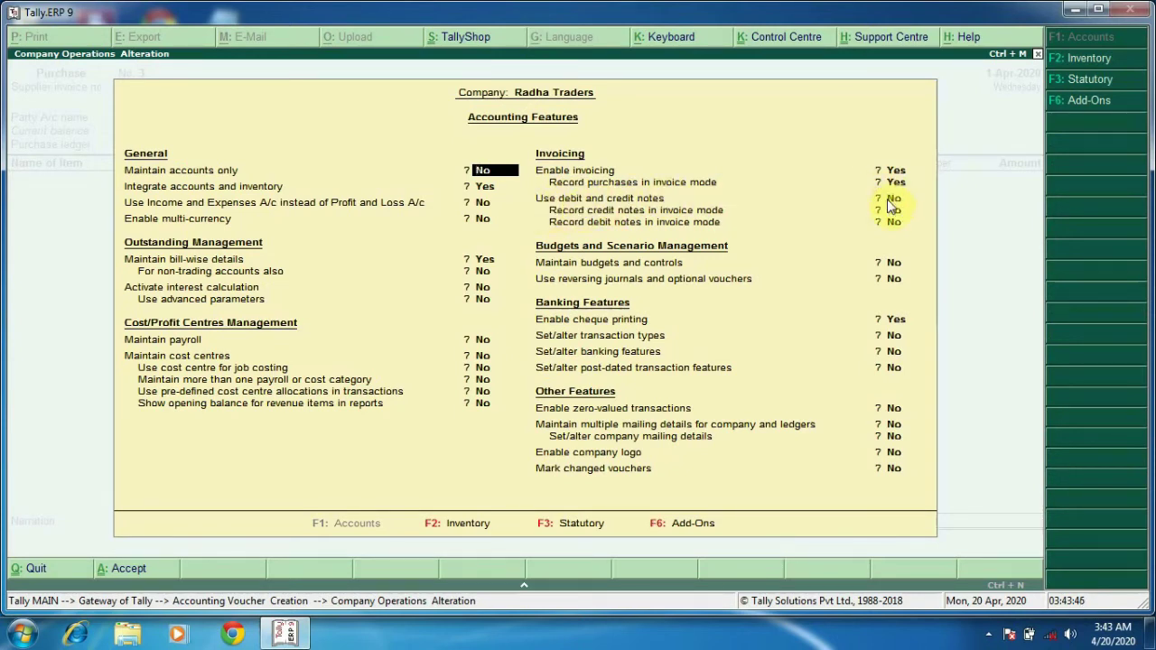
{"action": "key", "text": "Return"}
{"action": "key", "text": "Return"}
{"action": "key", "text": "Return"}
{"action": "key", "text": "Return"}
{"action": "key", "text": "Return"}
{"action": "key", "text": "Return"}
{"action": "key", "text": "Return"}
{"action": "key", "text": "Return"}
{"action": "key", "text": "Return"}
{"action": "key", "text": "Return"}
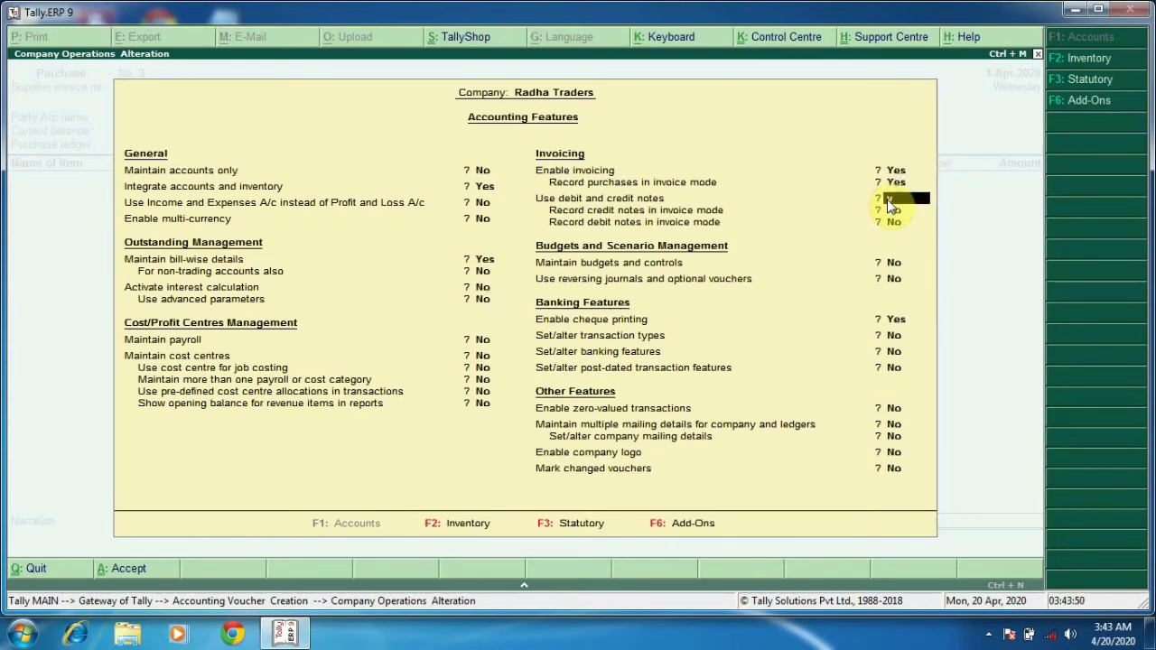
{"action": "key", "text": "y"}
{"action": "key", "text": "e"}
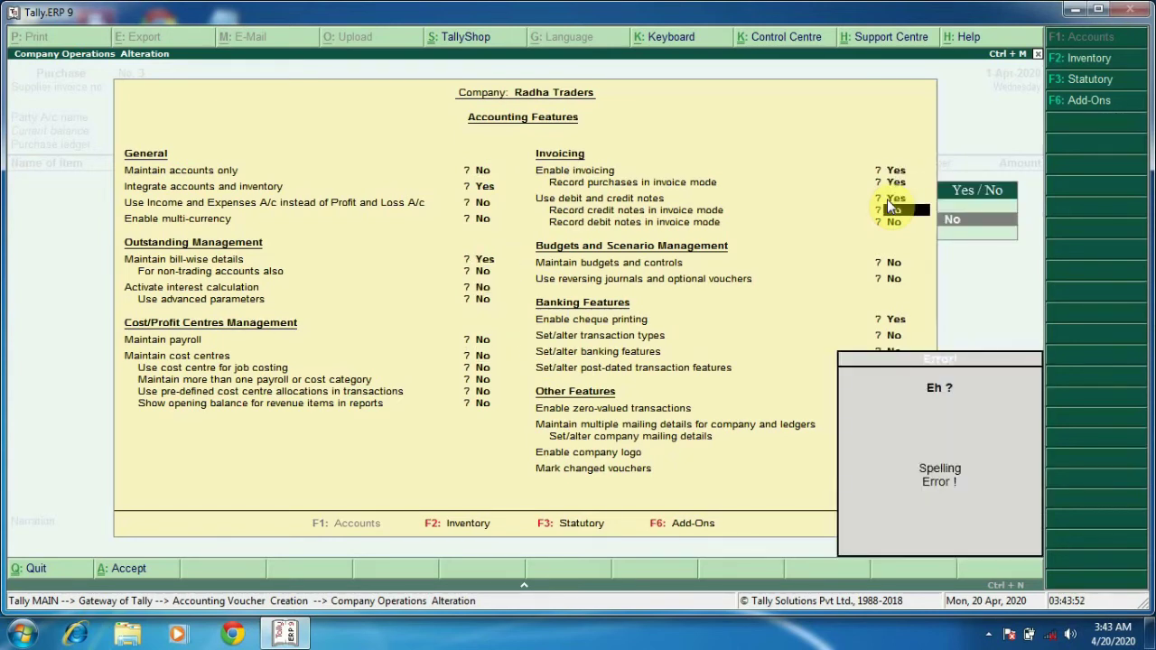
Enable recording both credit notes and debit notes in invoice mode and save the accounting features.
{"action": "key", "text": "BackSpace"}
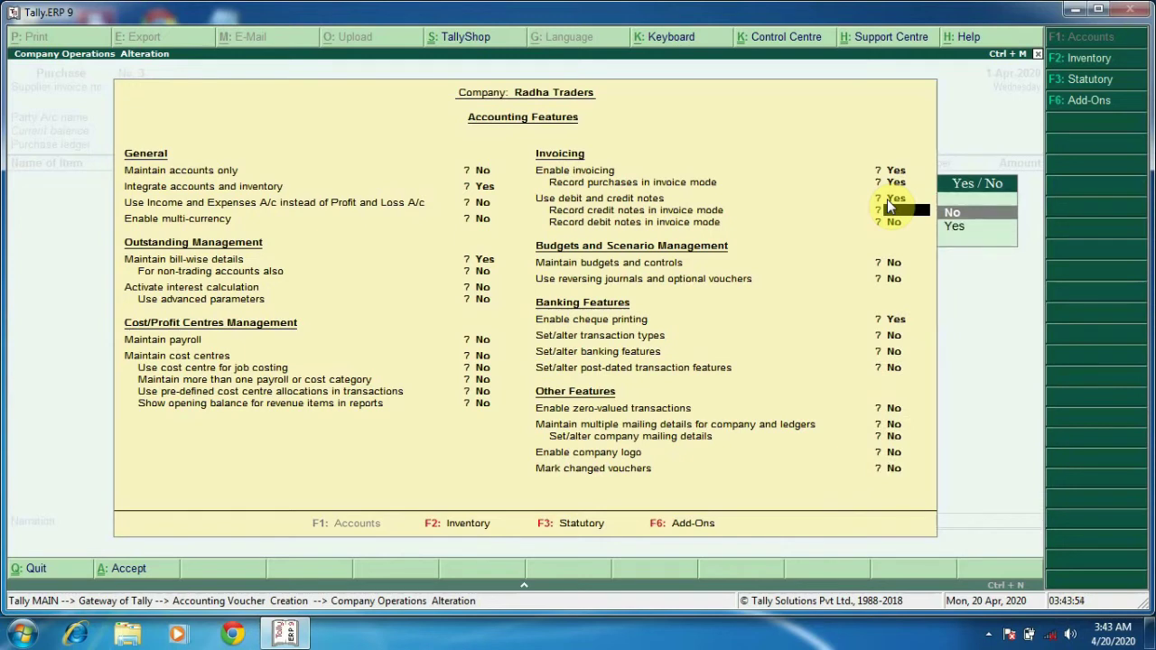
{"action": "key", "text": "y"}
{"action": "key", "text": "y"}
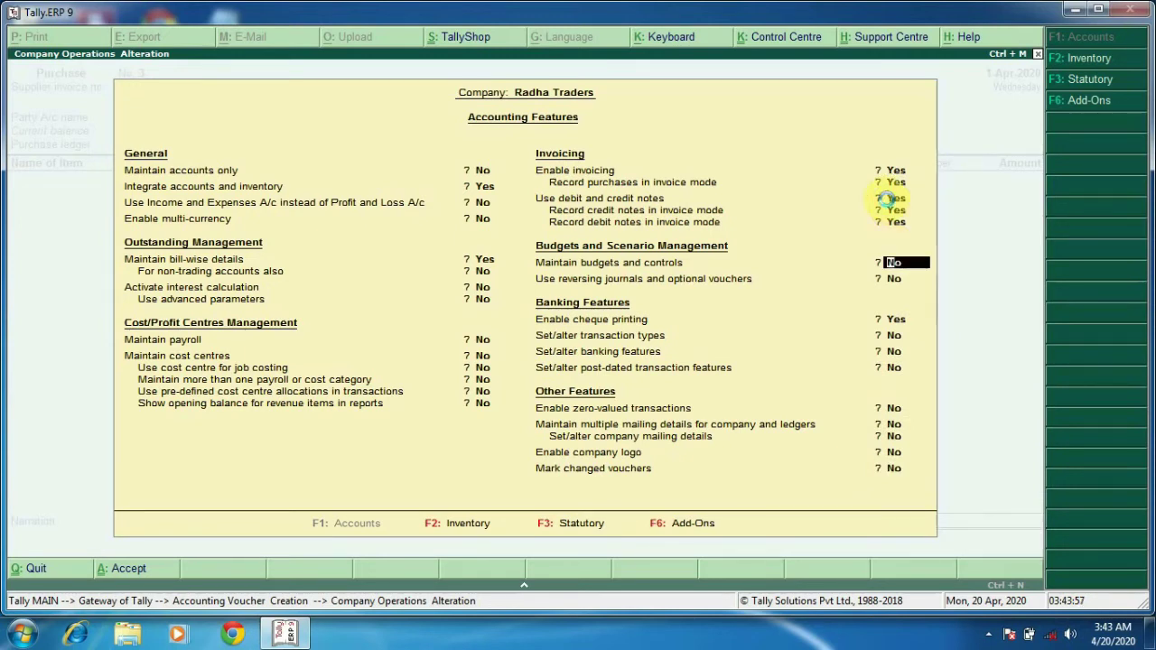
{"action": "key", "text": "ctrl+a"}
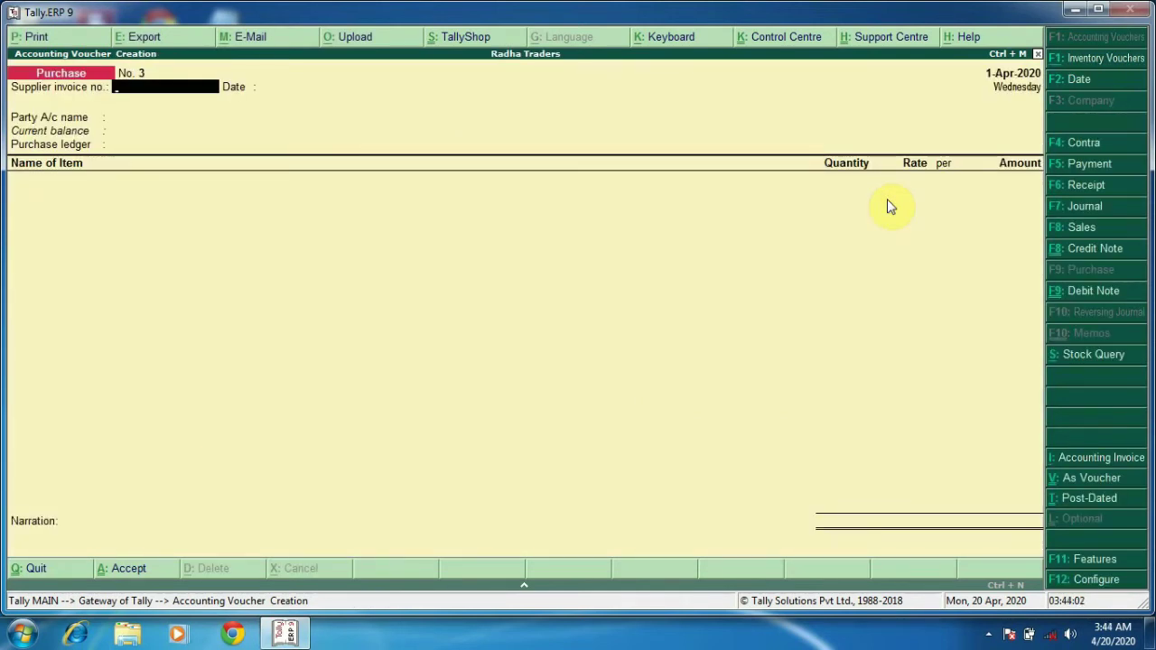
Start a debit note voucher with original invoice number 105 dated 1-Apr-2020.
{"action": "left_click", "coordinate": [1104, 297]}
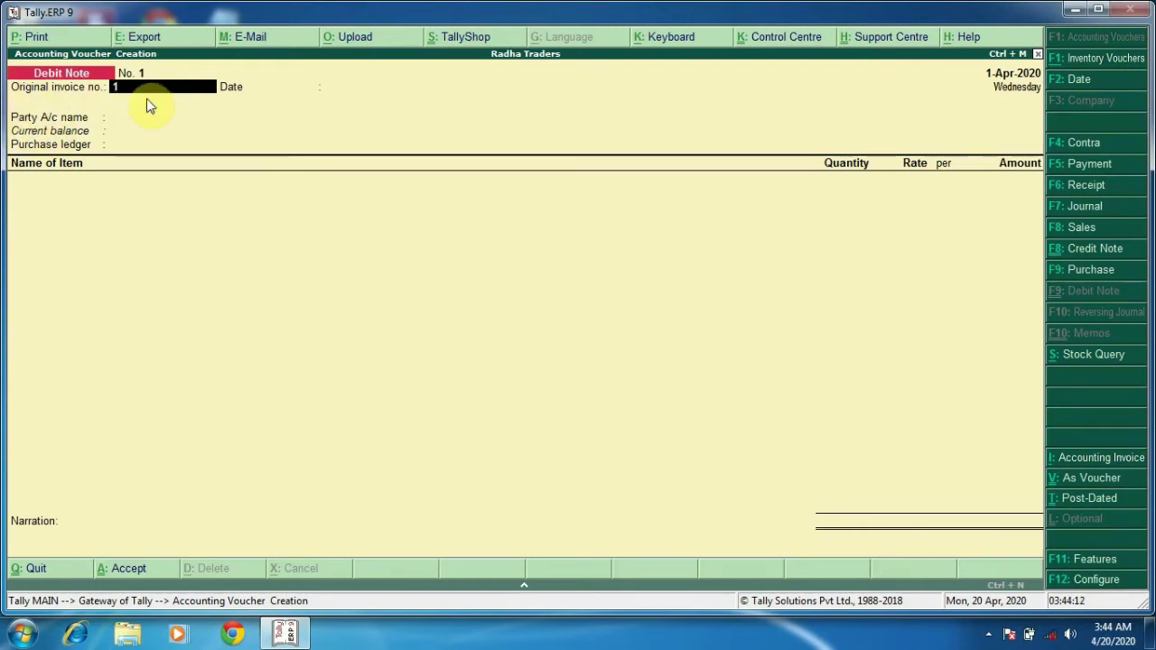
{"action": "type", "text": "105"}
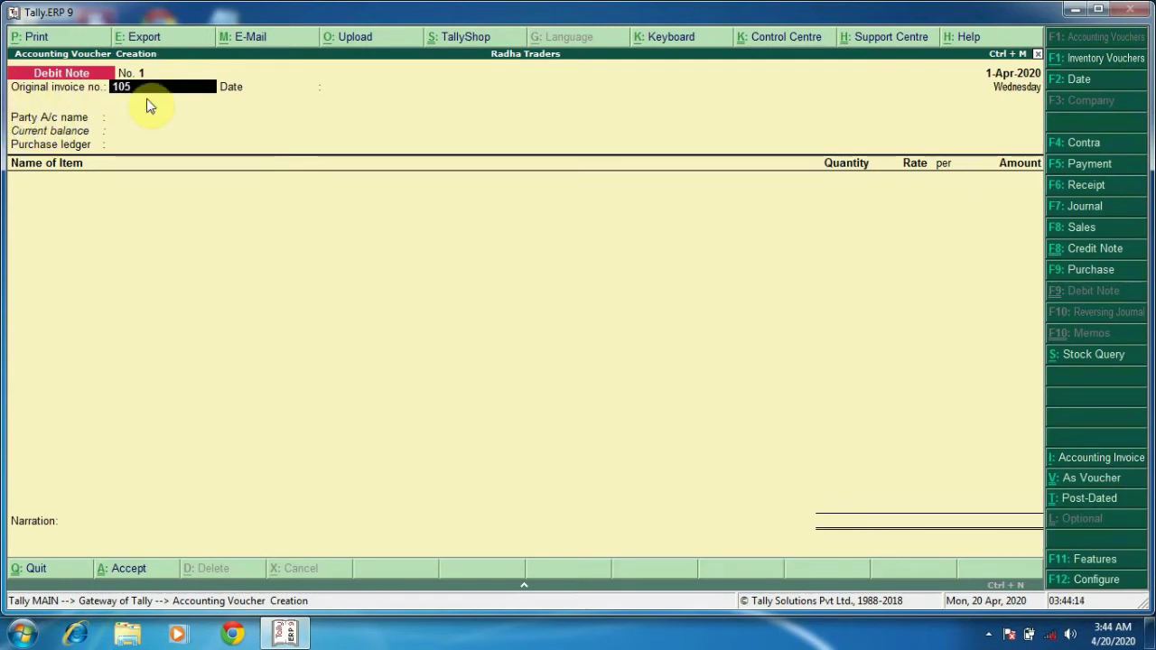
{"action": "key", "text": "Return"}
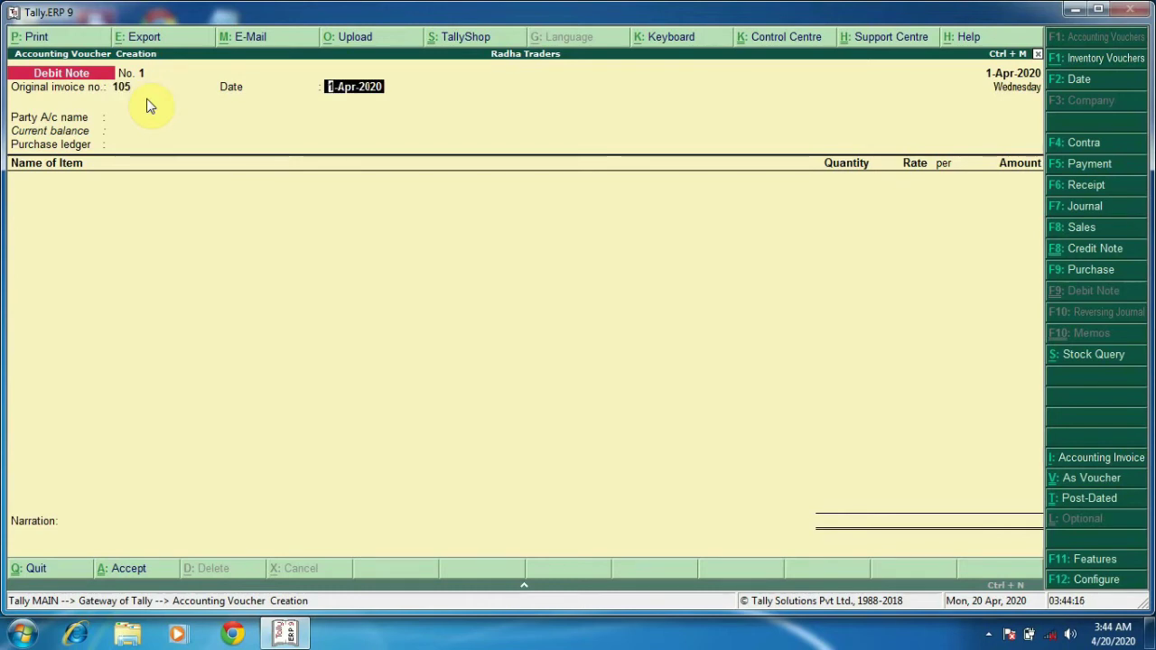
{"action": "key", "text": "Return"}
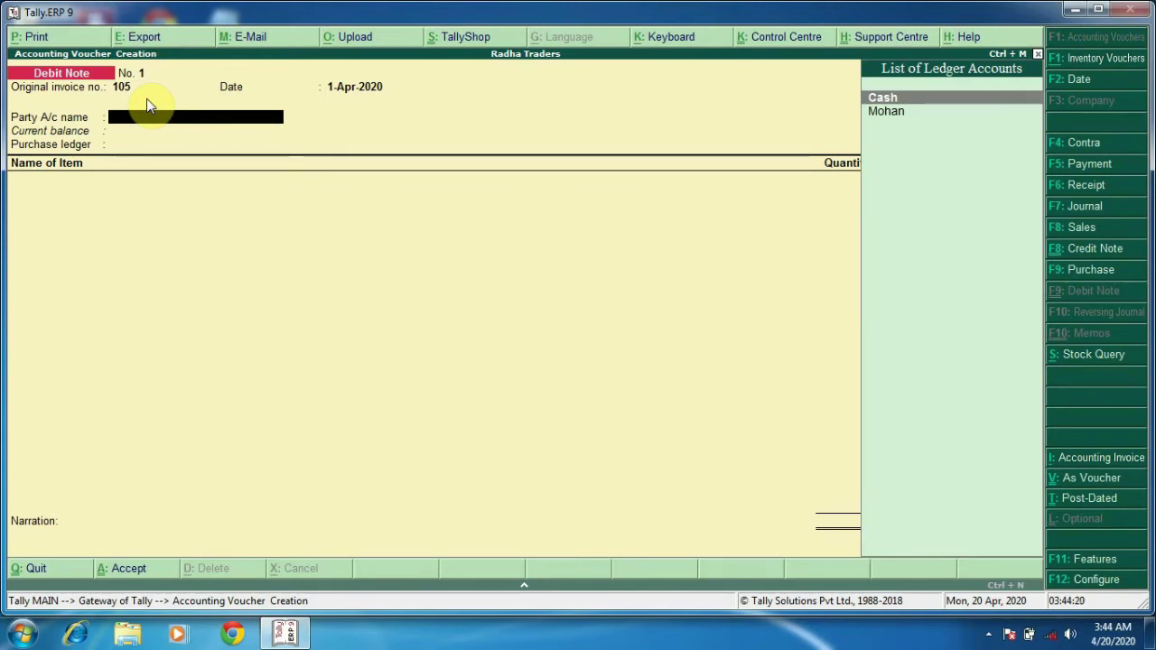
Choose the supplier as the debit note's party account and accept the buyer's details with Uttar Pradesh as state.
{"action": "key", "text": "Down"}
{"action": "key", "text": "Return"}
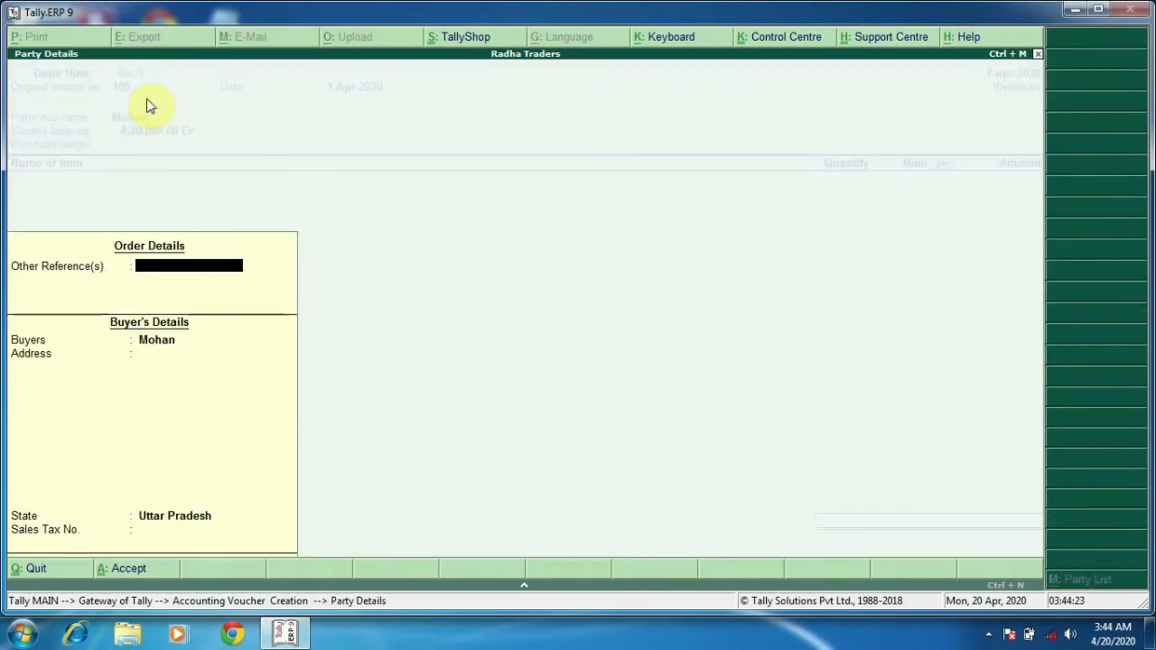
{"action": "key", "text": "Return"}
{"action": "key", "text": "Return"}
{"action": "key", "text": "Return"}
{"action": "key", "text": "Return"}
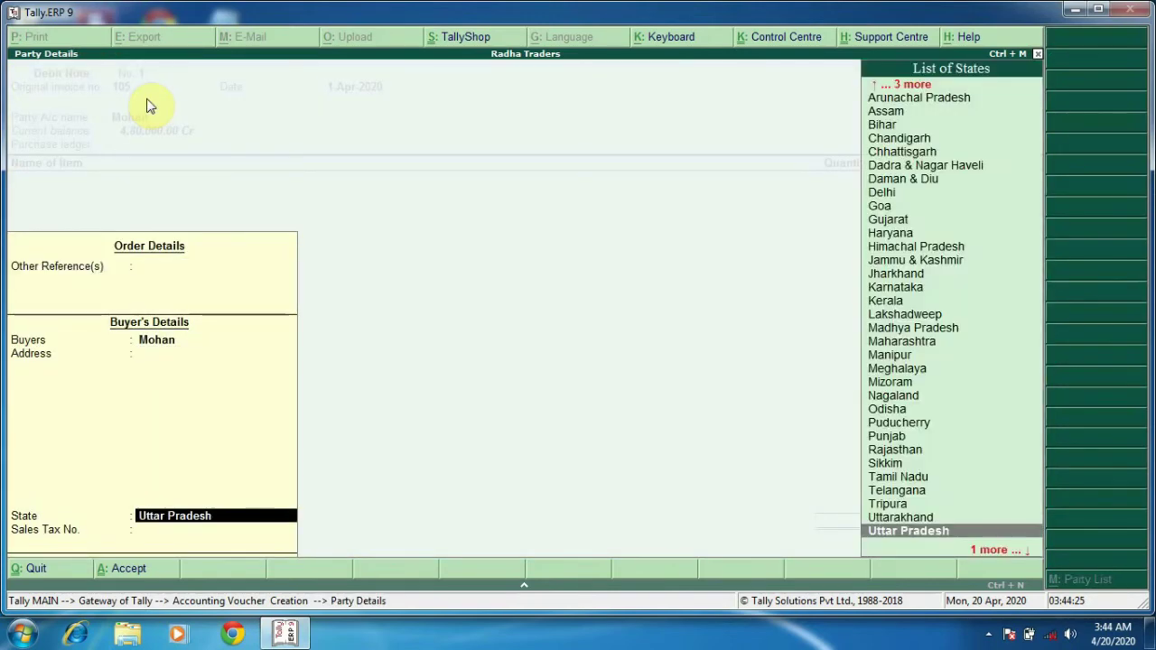
{"action": "key", "text": "Return"}
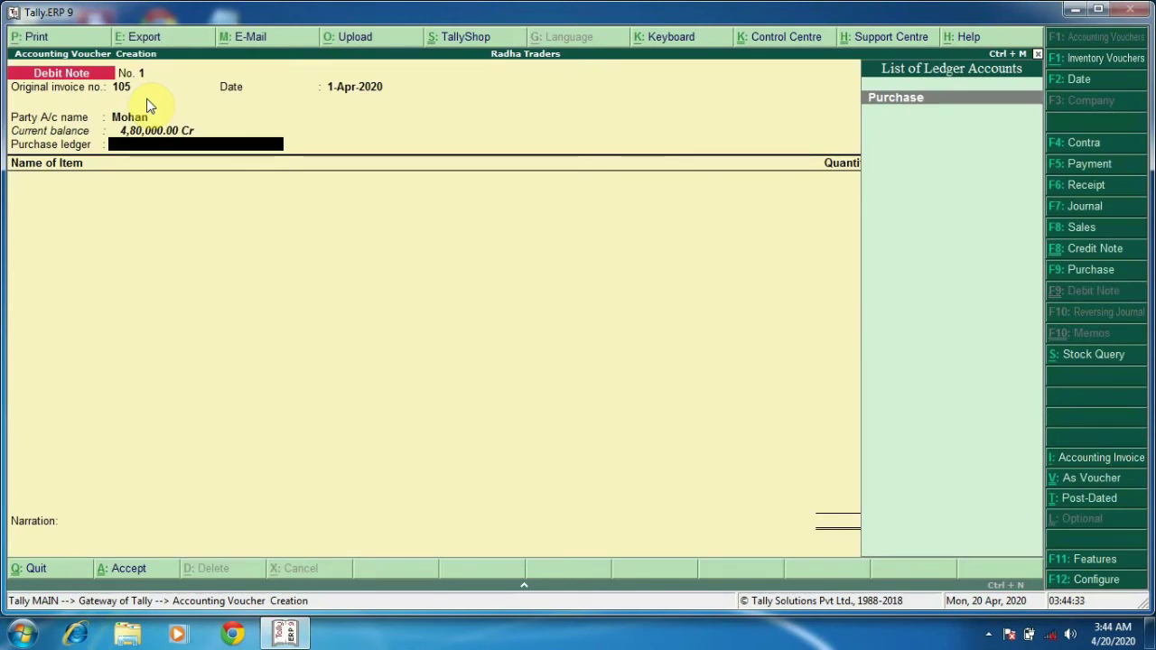
Create a Purchase Return ledger under Purchase Accounts with inventory values affected, for the debit note's purchase ledger.
{"action": "key", "text": "alt+c"}
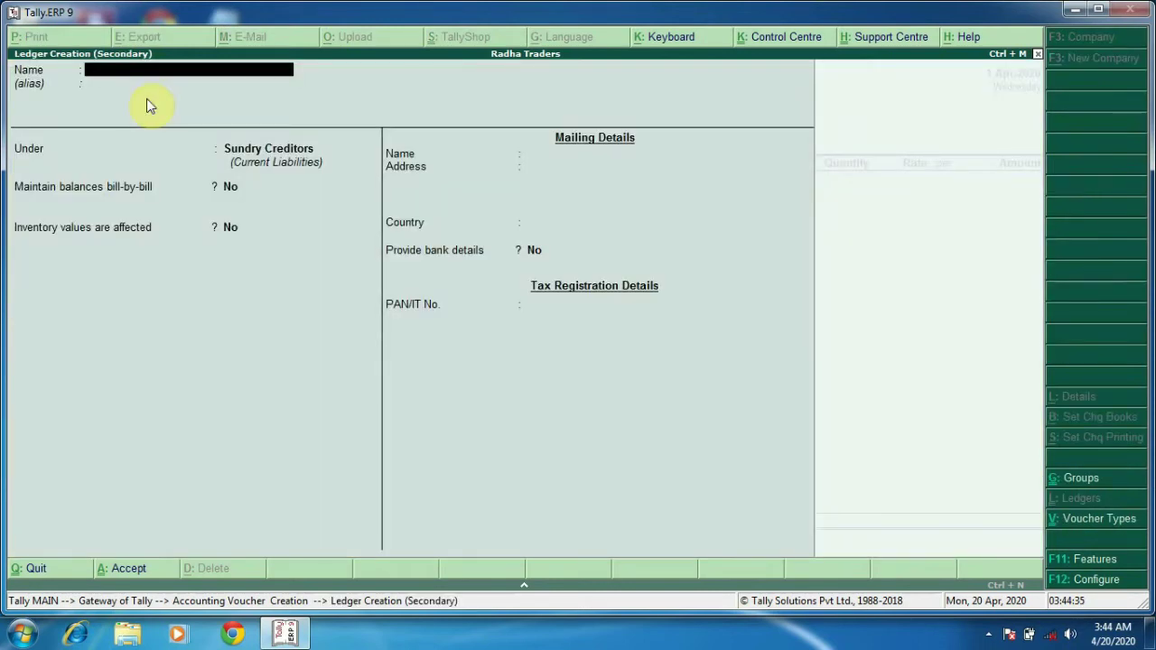
{"action": "type", "text": "Purchase Return"}
{"action": "key", "text": "Return"}
{"action": "type", "text": "P"}
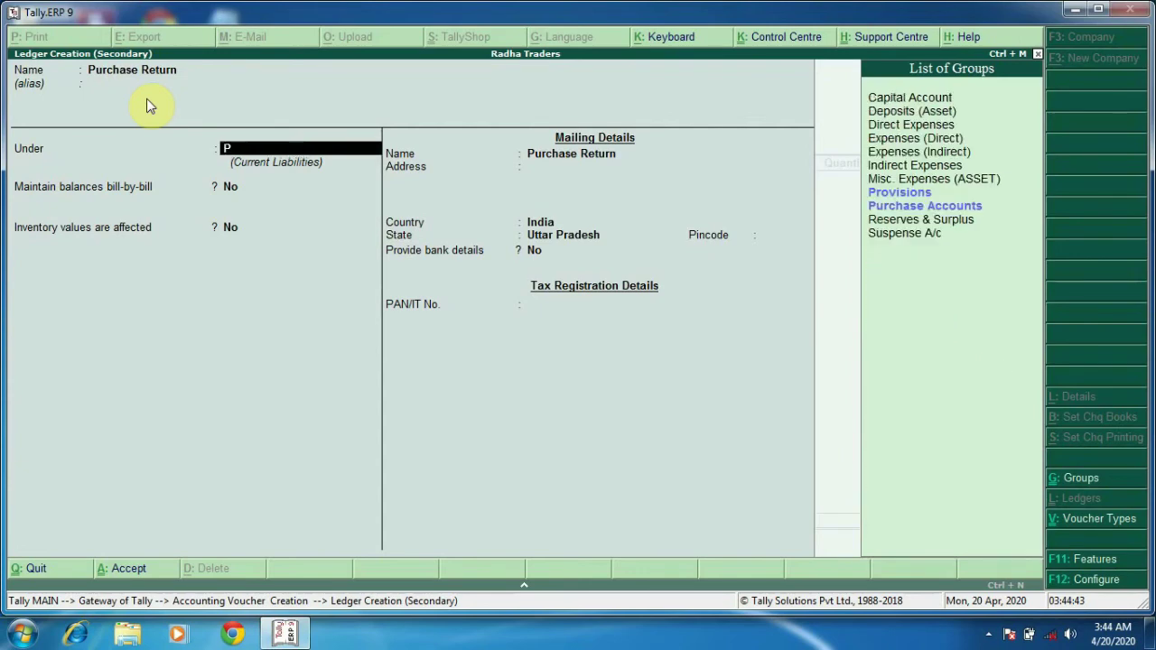
{"action": "key", "text": "Return"}
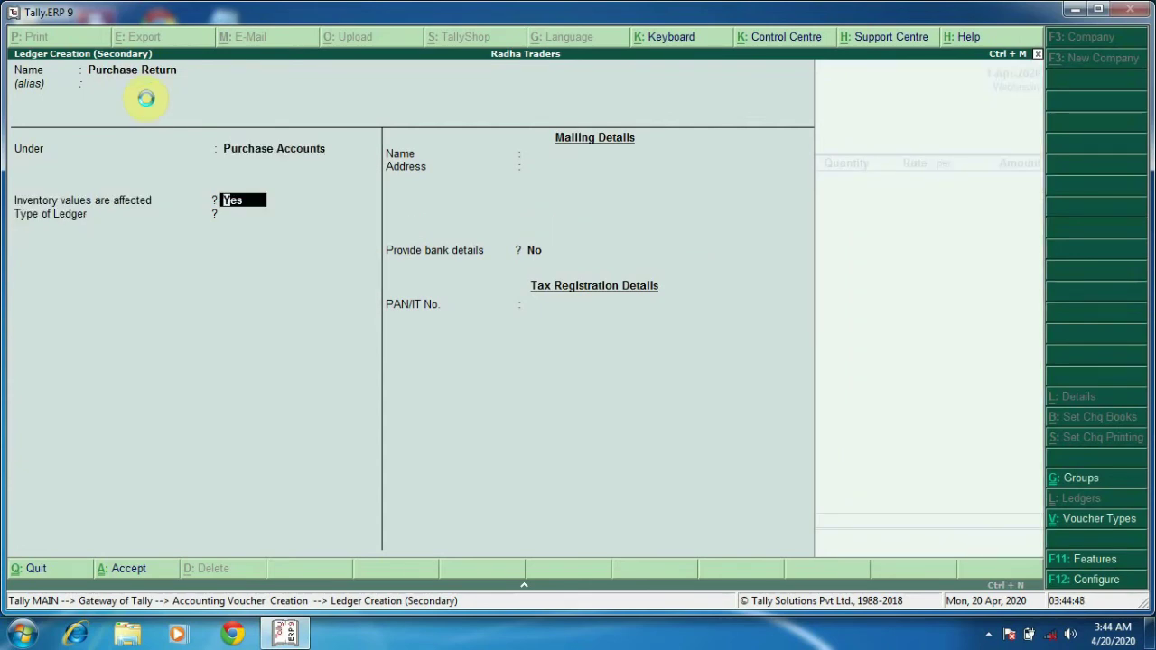
{"action": "key", "text": "ctrl+a"}
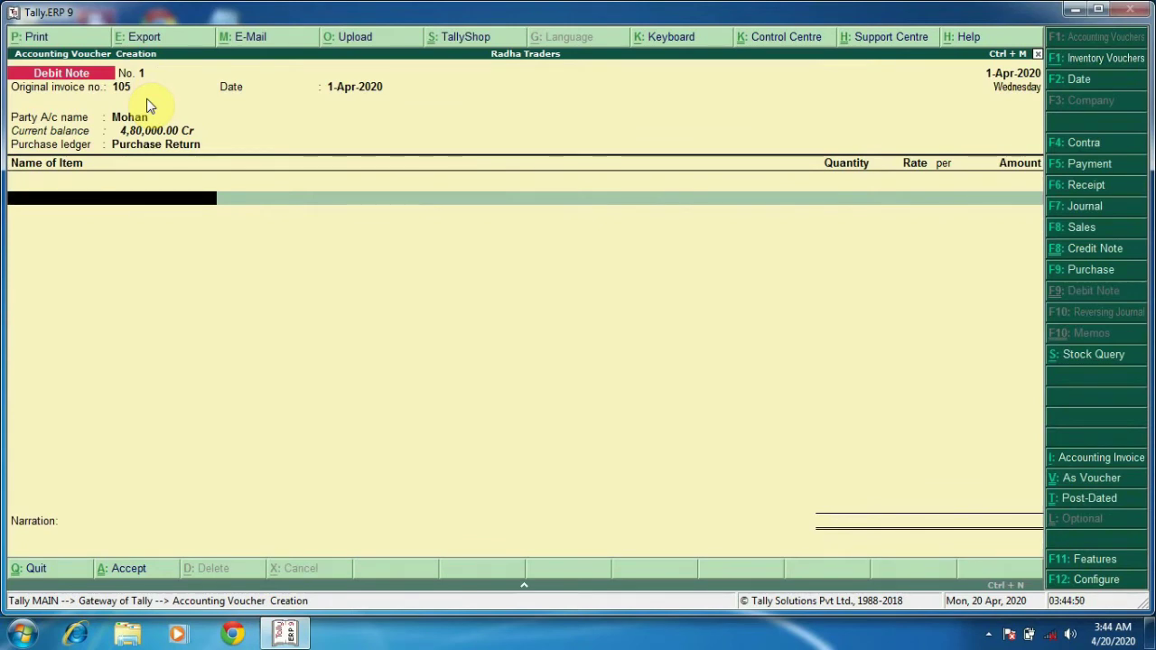
Add 5 pieces of Compaq at a rate of 15,000 to the debit note.
{"action": "key", "text": "Return"}
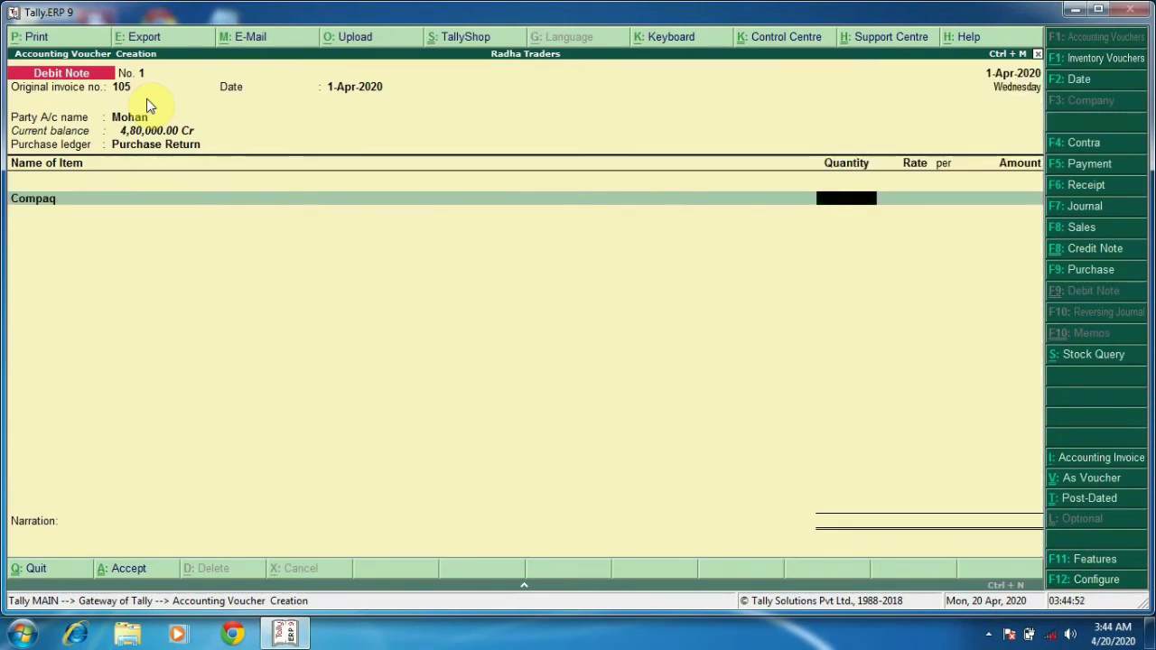
{"action": "type", "text": "5"}
{"action": "key", "text": "Return"}
{"action": "key", "text": "Return"}
{"action": "key", "text": "Return"}
{"action": "key", "text": "Return"}
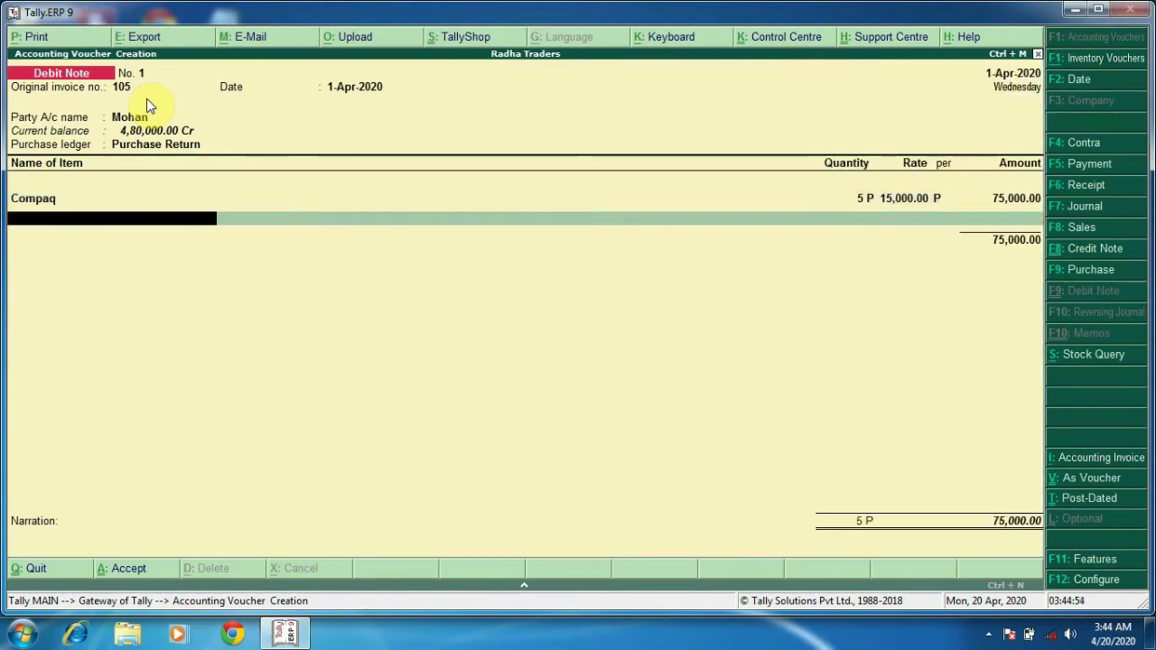
Add 5 pieces of Dell at a rate of 16,000 to the debit note.
{"action": "type", "text": "d"}
{"action": "key", "text": "Return"}
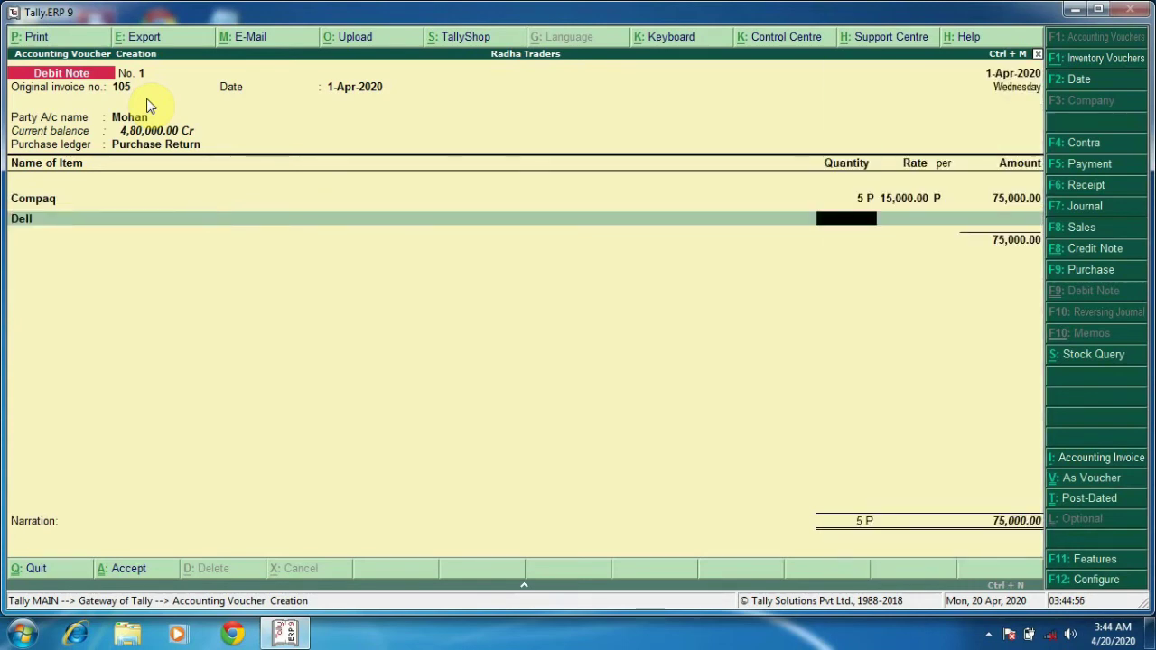
{"action": "type", "text": "5"}
{"action": "key", "text": "Return"}
{"action": "key", "text": "Return"}
{"action": "key", "text": "Return"}
{"action": "key", "text": "Return"}
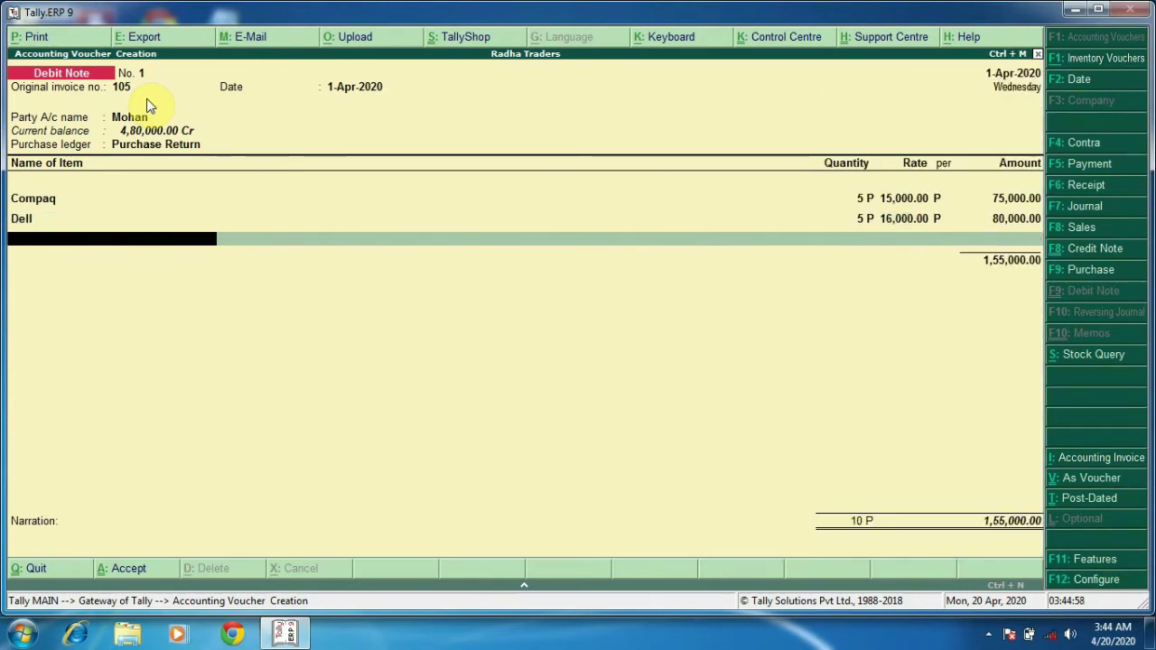
Add 5 pieces of HP at a rate of 17,000 to the debit note.
{"action": "type", "text": "h"}
{"action": "key", "text": "Return"}
{"action": "type", "text": "5"}
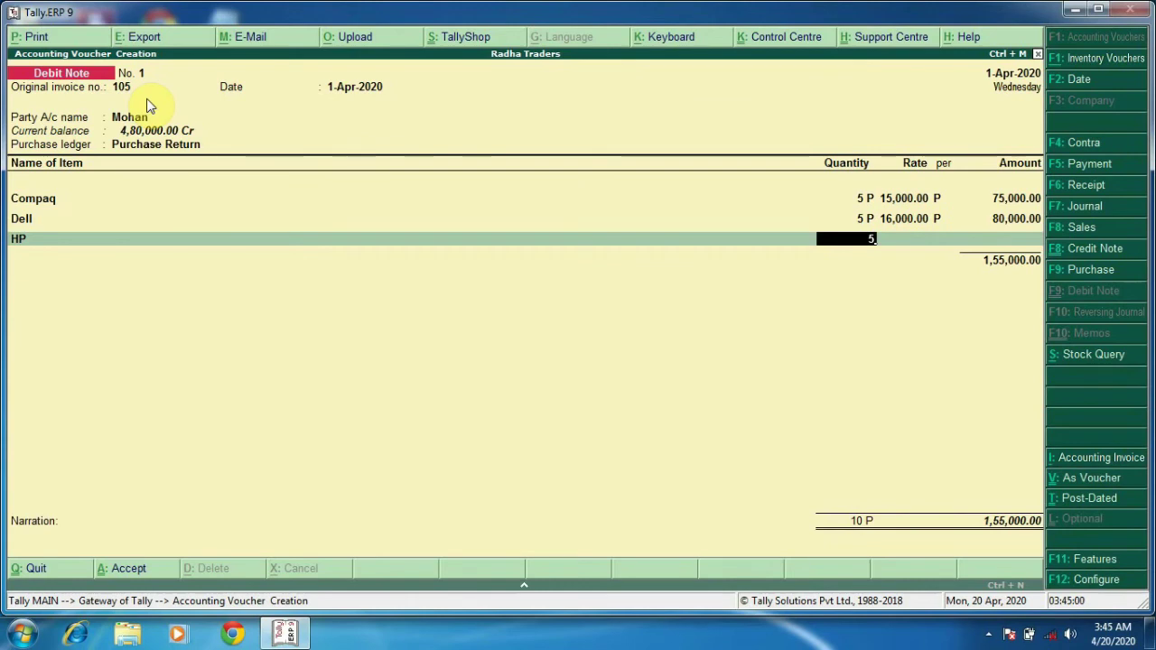
{"action": "key", "text": "Return"}
{"action": "key", "text": "Return"}
{"action": "key", "text": "Return"}
{"action": "key", "text": "Return"}
End the debit note's item list, leave the narration blank and save the voucher.
{"action": "key", "text": "Return"}
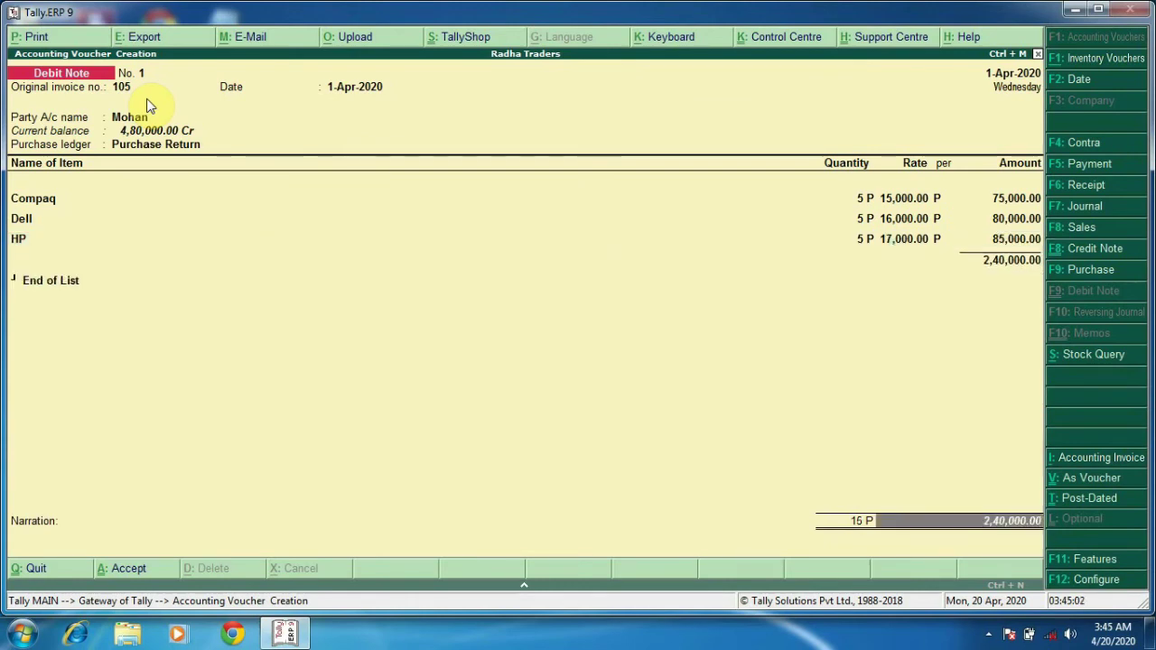
{"action": "key", "text": "Return"}
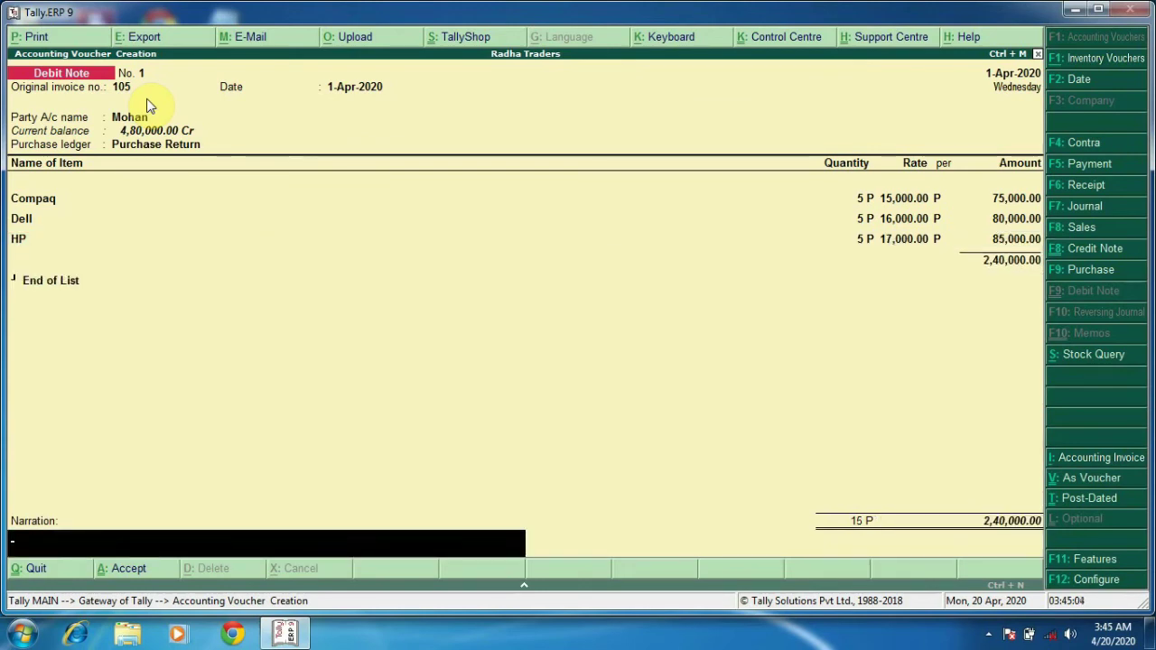
{"action": "key", "text": "Return"}
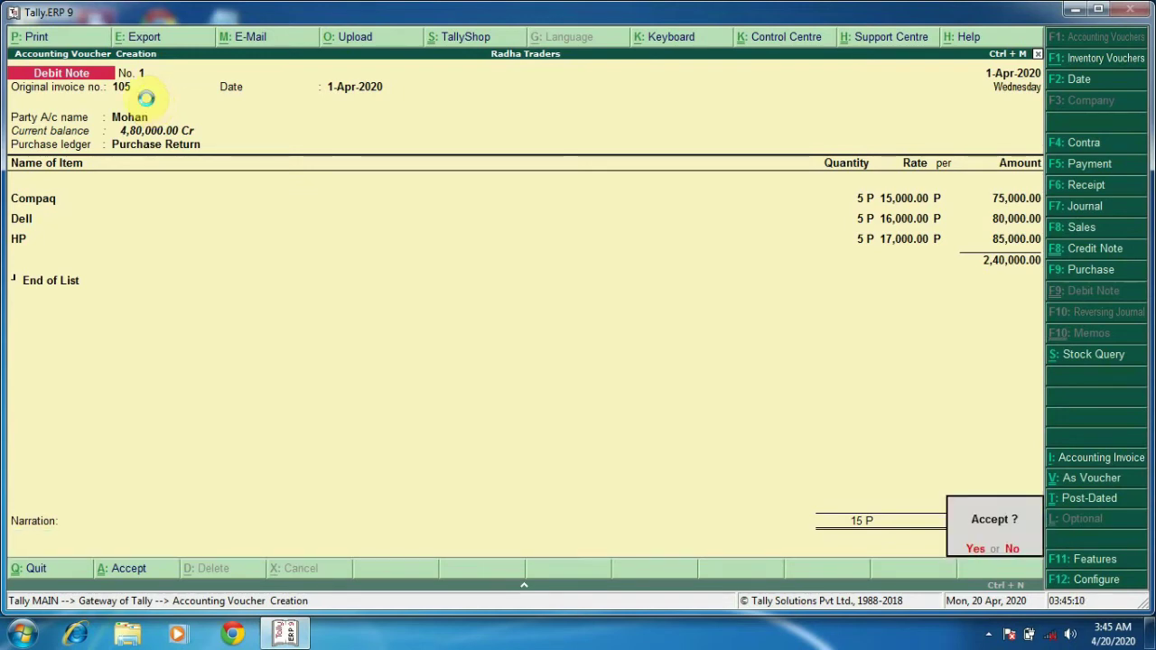
{"action": "key", "text": "Return"}
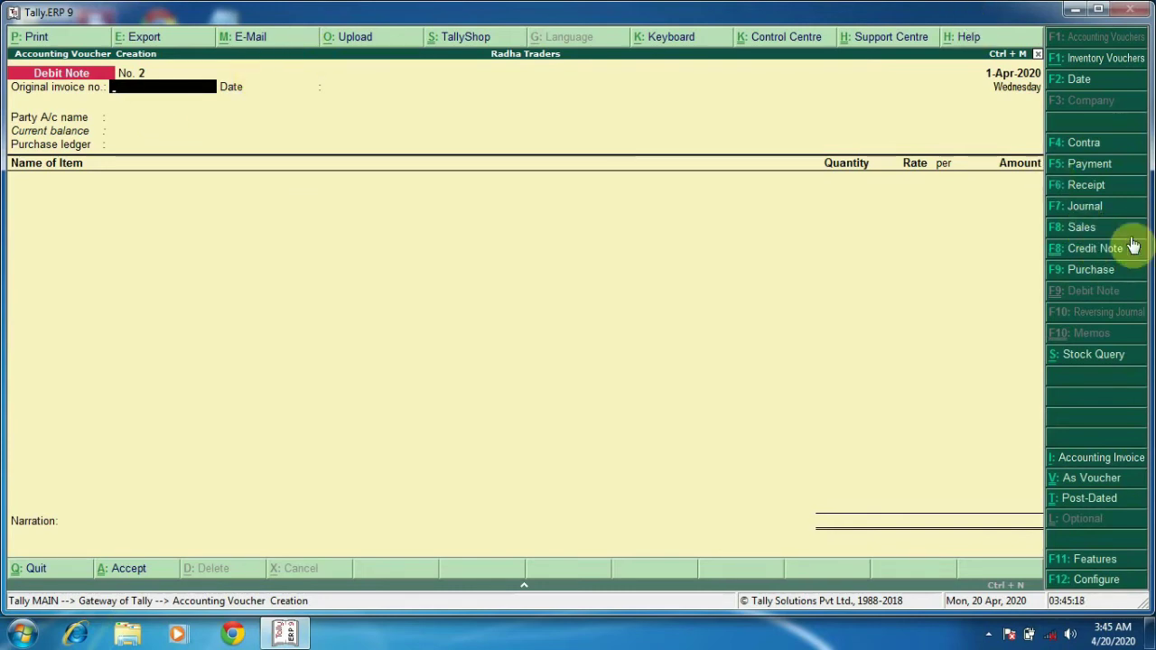
Start a sales voucher with reference number 1.
{"action": "left_click", "coordinate": [1105, 227]}
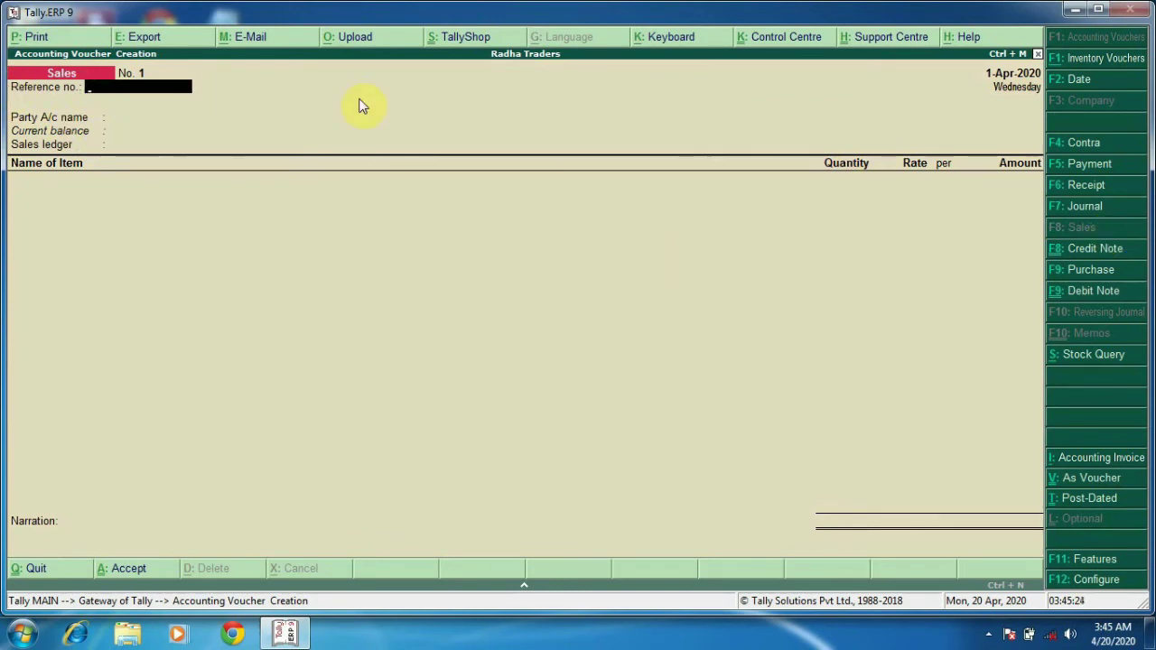
{"action": "type", "text": "1"}
{"action": "key", "text": "Return"}
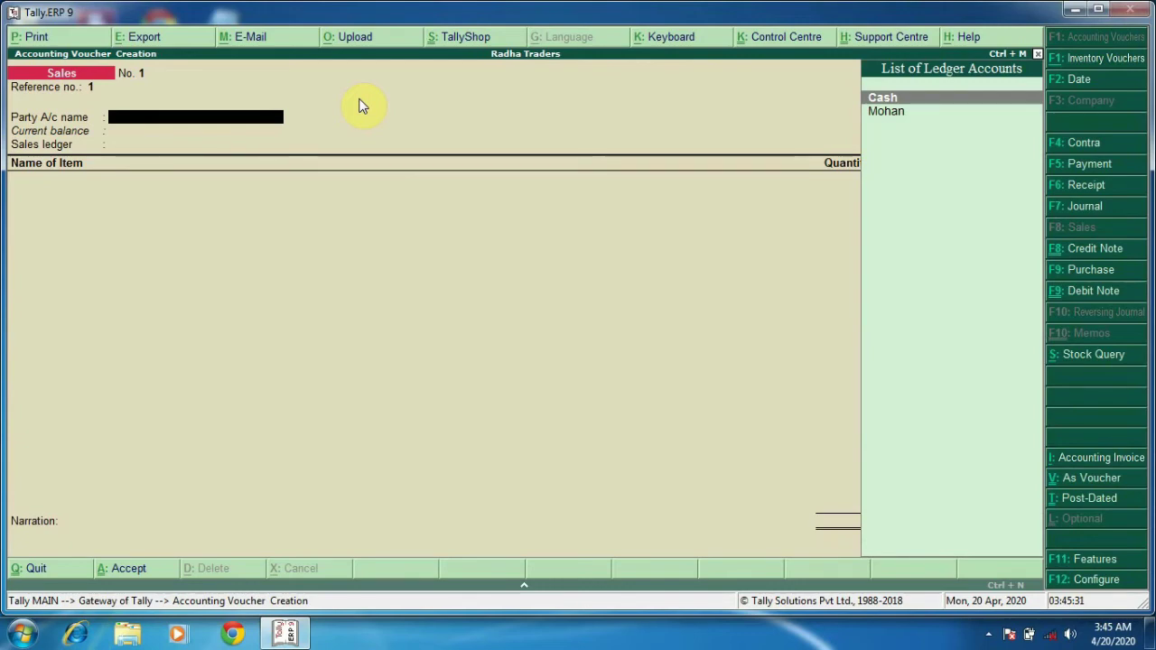
Choose Cash as the sales voucher's party account and accept the despatch, order and buyer's details with Uttar Pradesh as state.
{"action": "key", "text": "Return"}
{"action": "key", "text": "Return"}
{"action": "key", "text": "Return"}
{"action": "key", "text": "Return"}
{"action": "key", "text": "Return"}
{"action": "key", "text": "Return"}
{"action": "key", "text": "Return"}
{"action": "key", "text": "Return"}
{"action": "key", "text": "Return"}
{"action": "key", "text": "Return"}
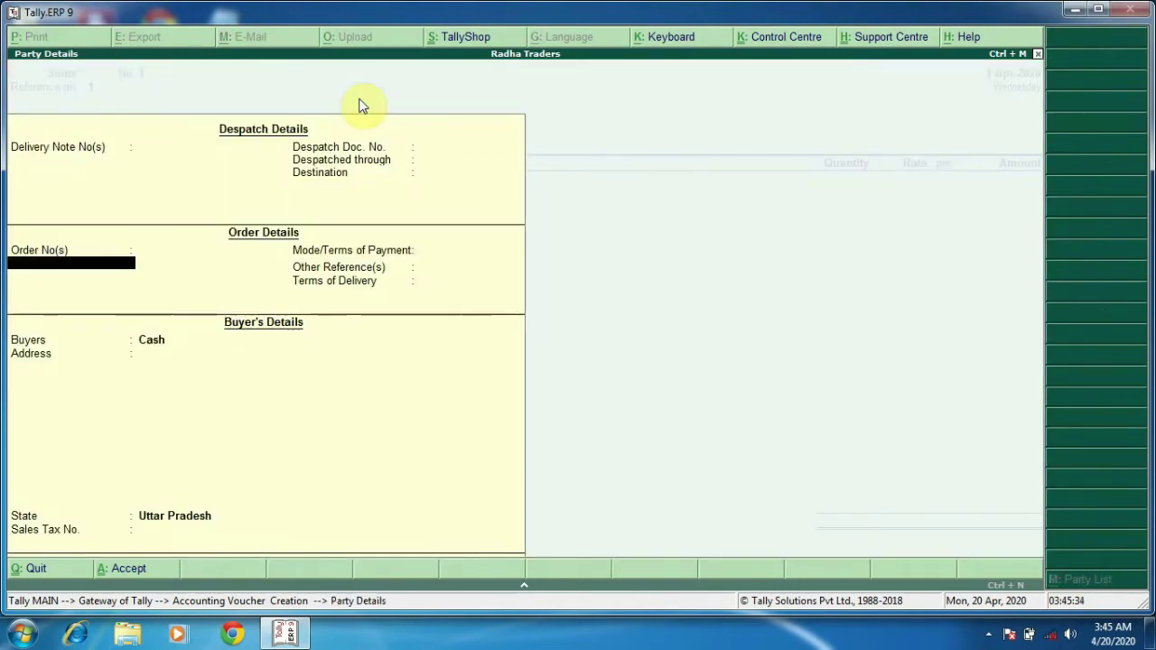
{"action": "key", "text": "Return"}
{"action": "key", "text": "Return"}
{"action": "key", "text": "Return"}
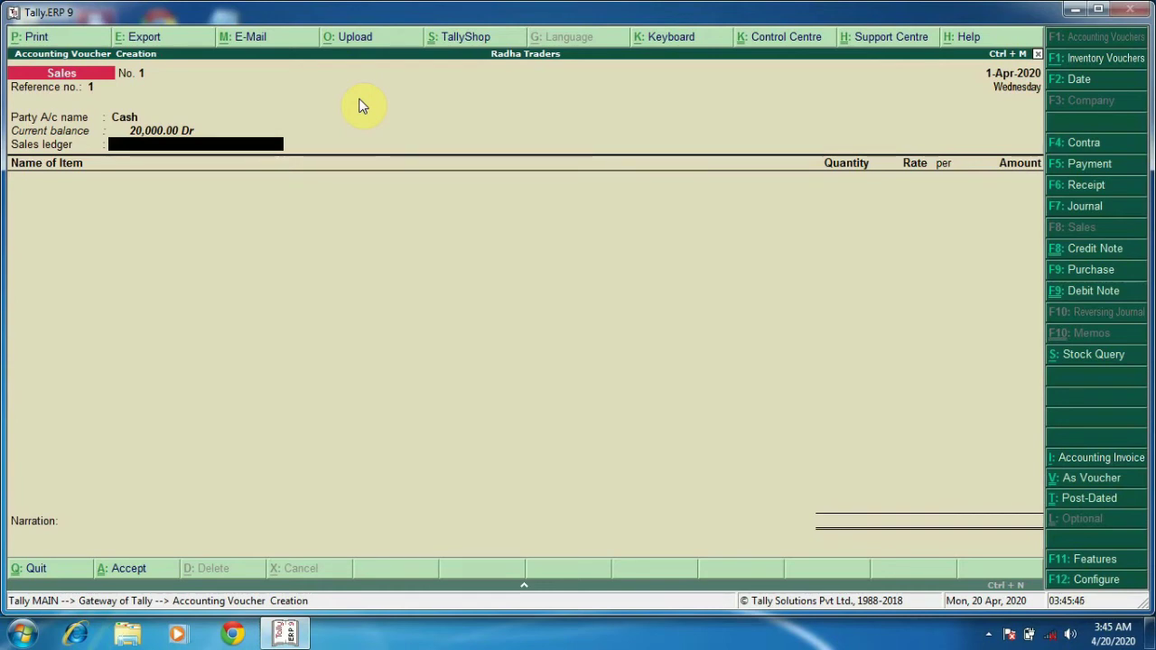
Create a Sales ledger under Sales Accounts with inventory values affected, for the voucher's sales ledger.
{"action": "key", "text": "alt+c"}
{"action": "type", "text": "S"}
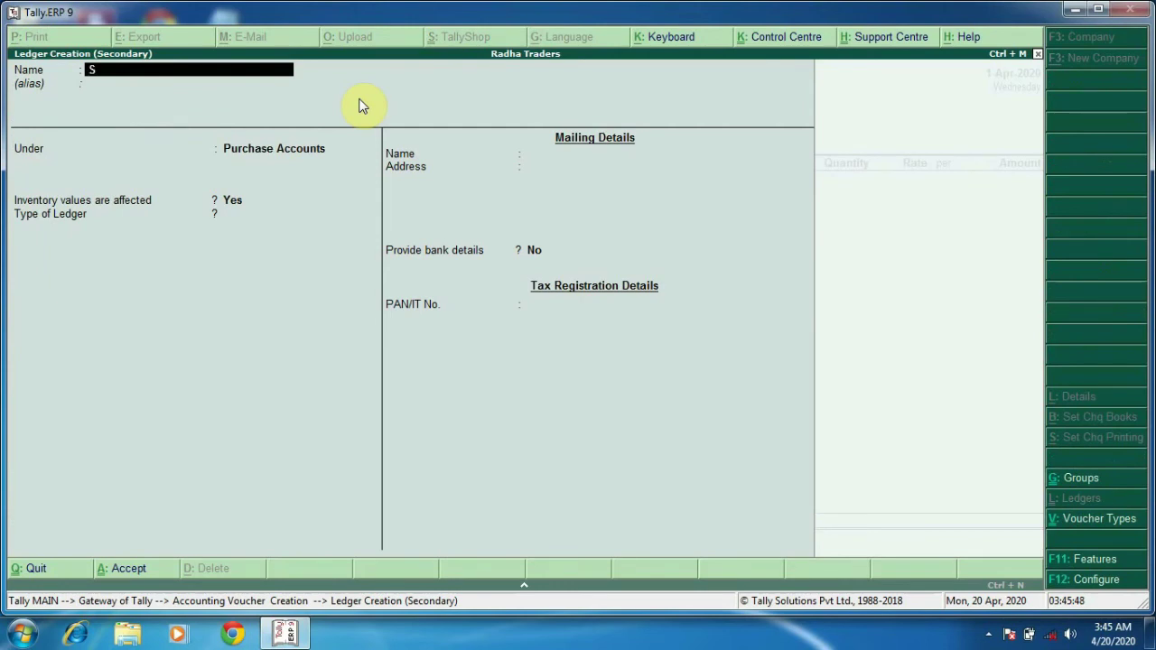
{"action": "type", "text": "ales"}
{"action": "key", "text": "Return"}
{"action": "type", "text": "S"}
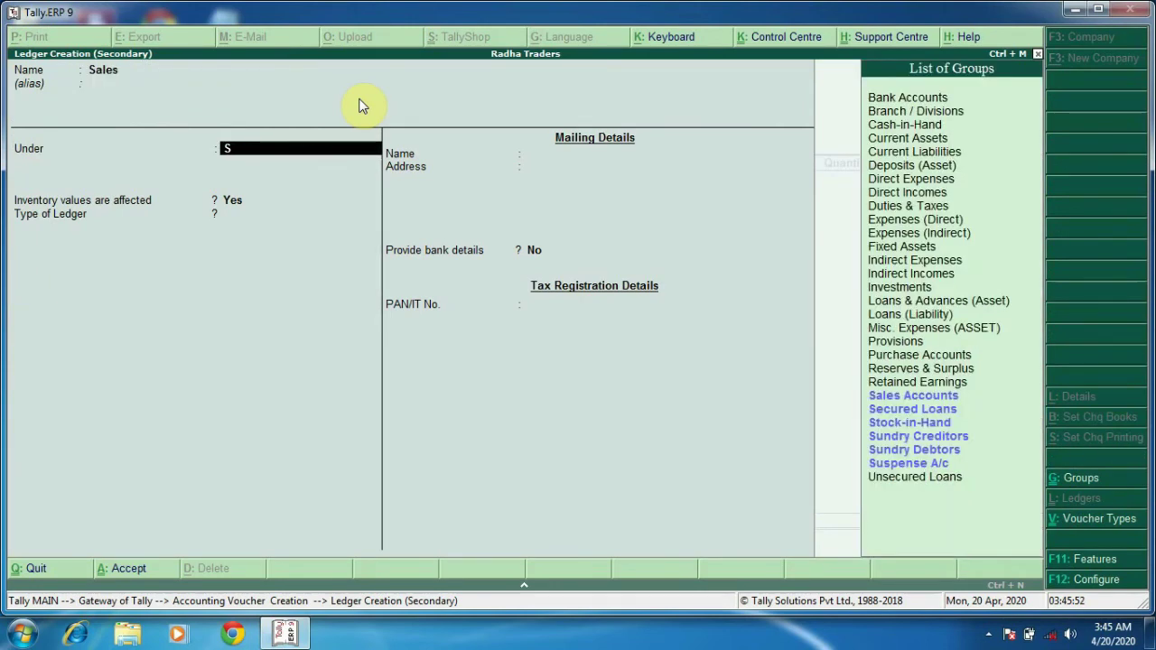
{"action": "key", "text": "Return"}
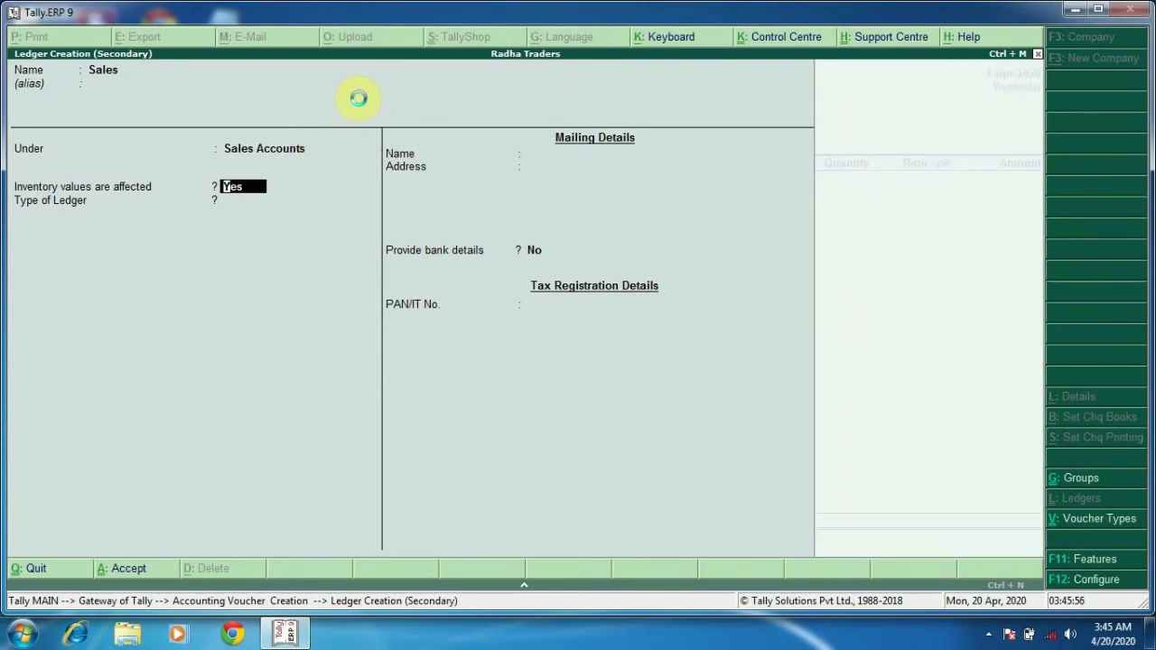
{"action": "key", "text": "ctrl+a"}
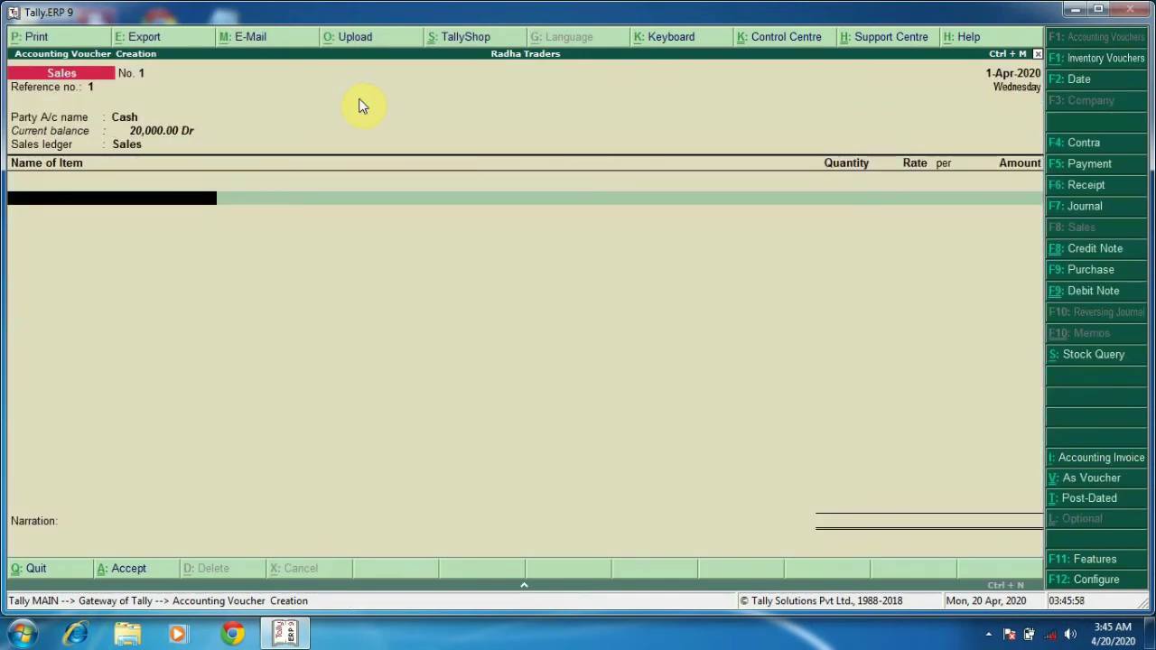
Add 9 pieces of Compaq at a rate of 18,000 to the cash sales voucher.
{"action": "type", "text": "C"}
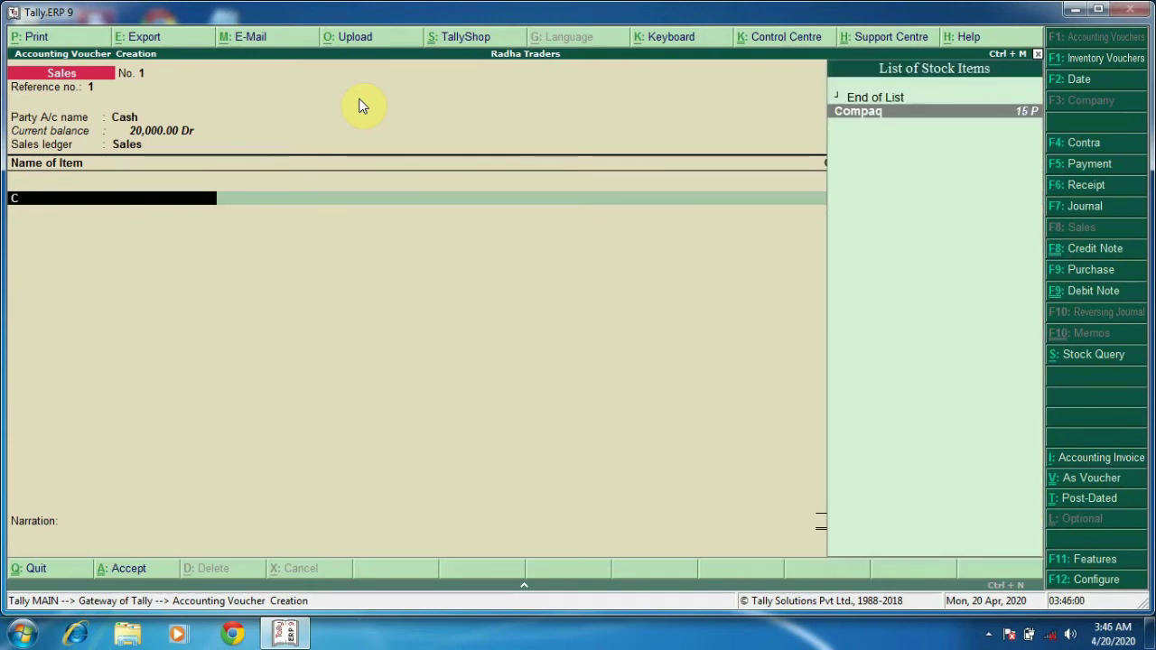
{"action": "key", "text": "Return"}
{"action": "type", "text": "9"}
{"action": "key", "text": "Return"}
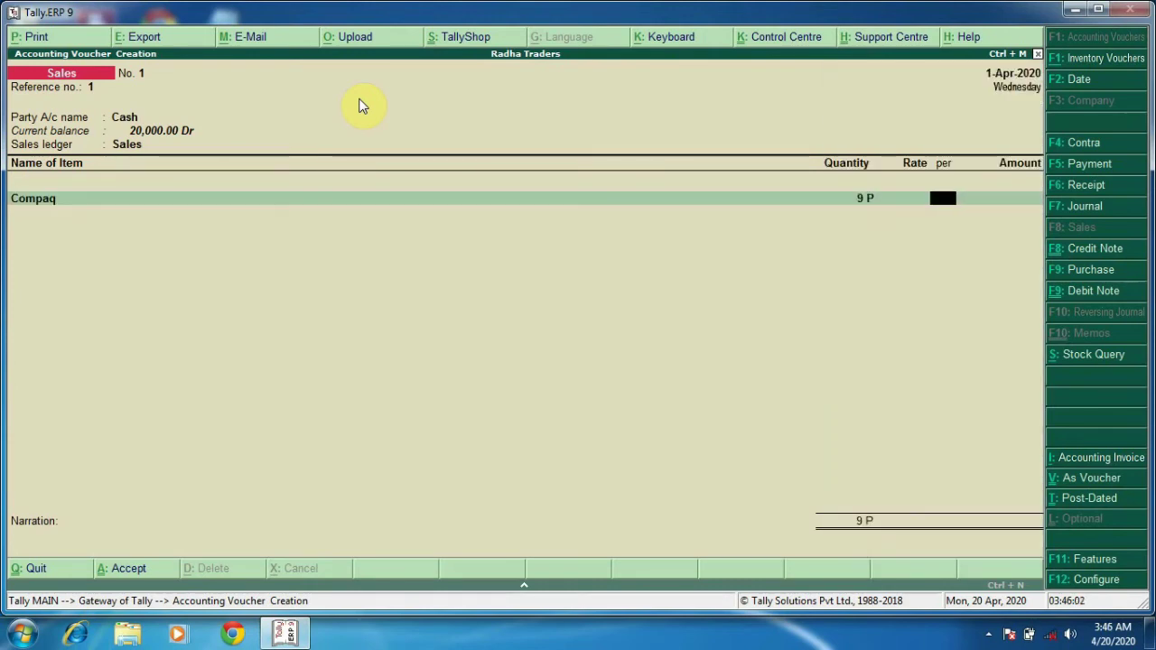
{"action": "key", "text": "BackSpace"}
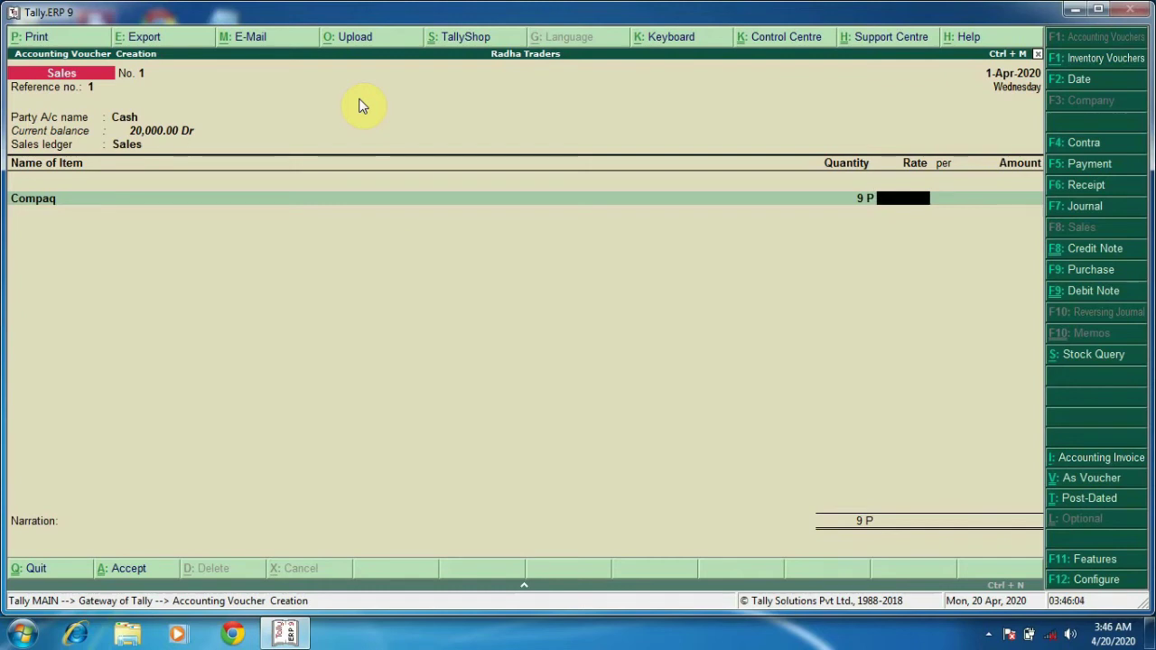
{"action": "type", "text": "18,000"}
{"action": "key", "text": "Return"}
{"action": "key", "text": "Return"}
{"action": "key", "text": "Return"}
Add 9 pieces of Dell at a rate of 19,000 to the cash sales voucher.
{"action": "type", "text": "Dell"}
{"action": "key", "text": "Return"}
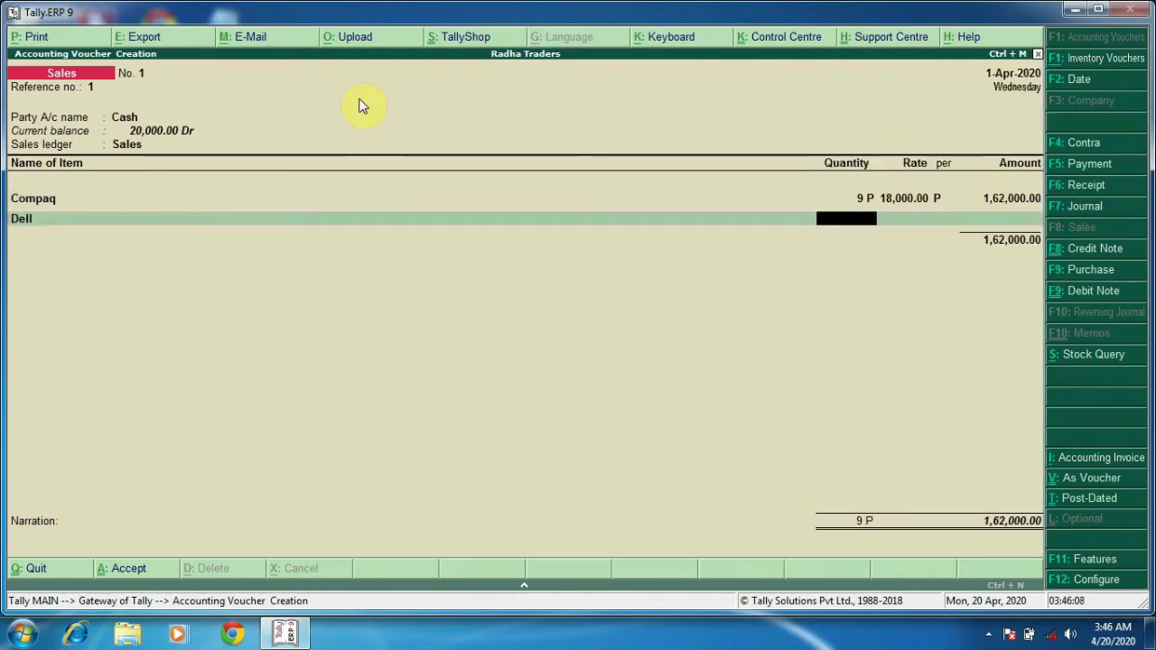
{"action": "type", "text": "9"}
{"action": "key", "text": "Return"}
{"action": "type", "text": "1"}
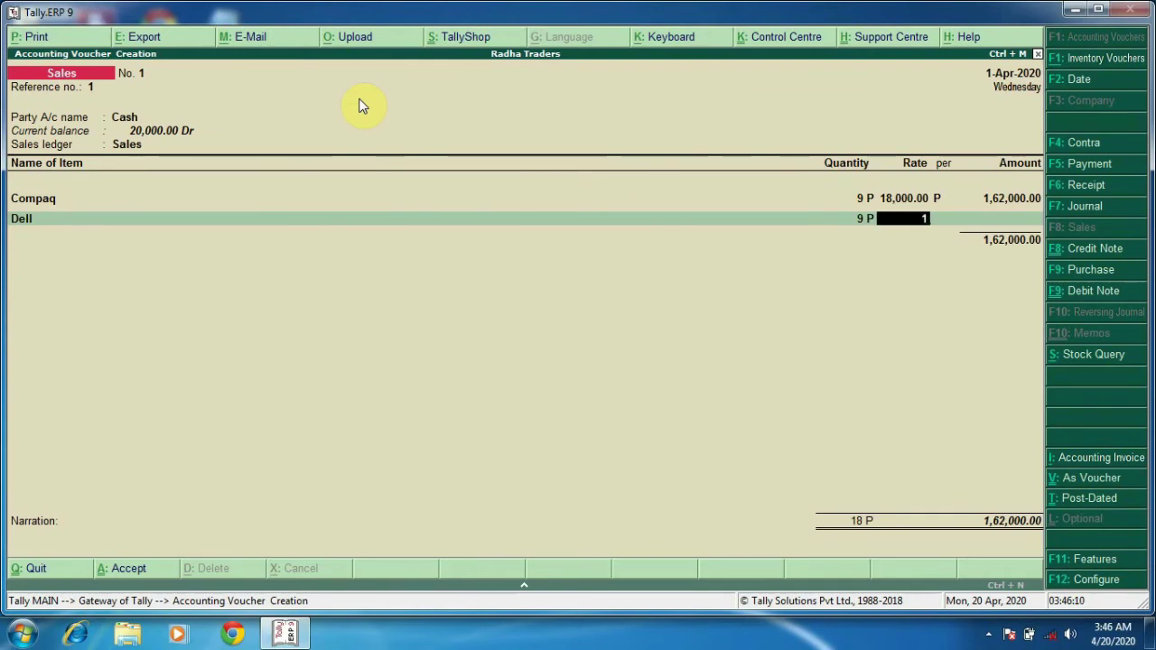
{"action": "type", "text": "9,000"}
{"action": "key", "text": "Return"}
{"action": "key", "text": "Return"}
{"action": "key", "text": "Return"}
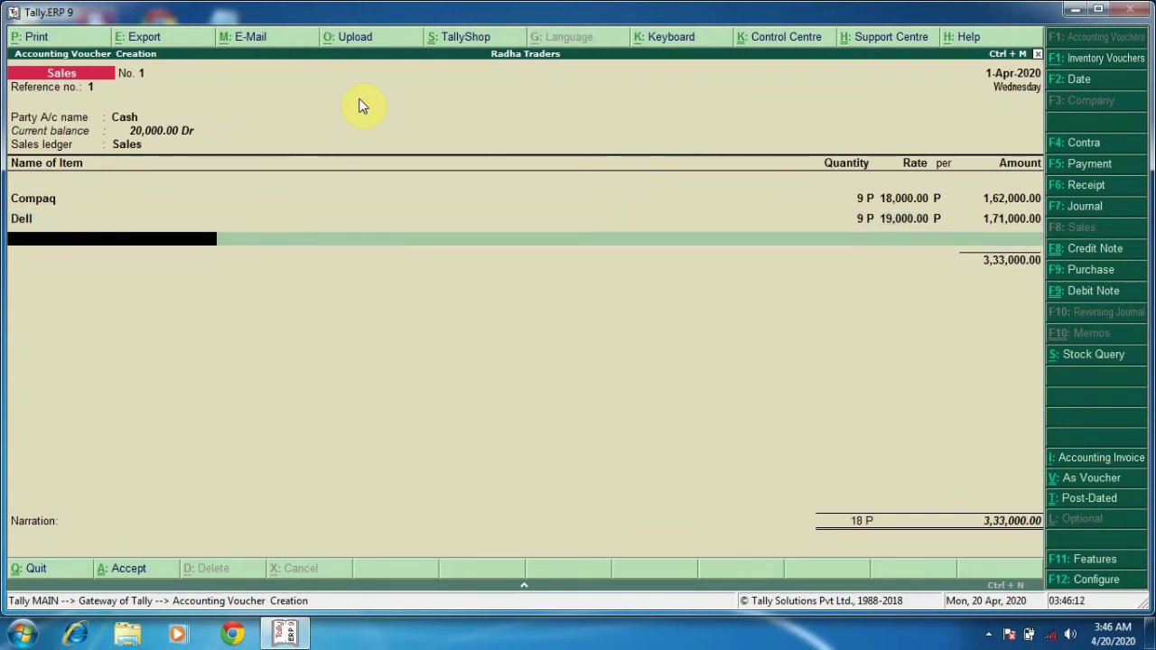
Add 9 pieces of HP at a rate of 20,000 and save the cash sales voucher.
{"action": "type", "text": "H"}
{"action": "key", "text": "Return"}
{"action": "type", "text": "9"}
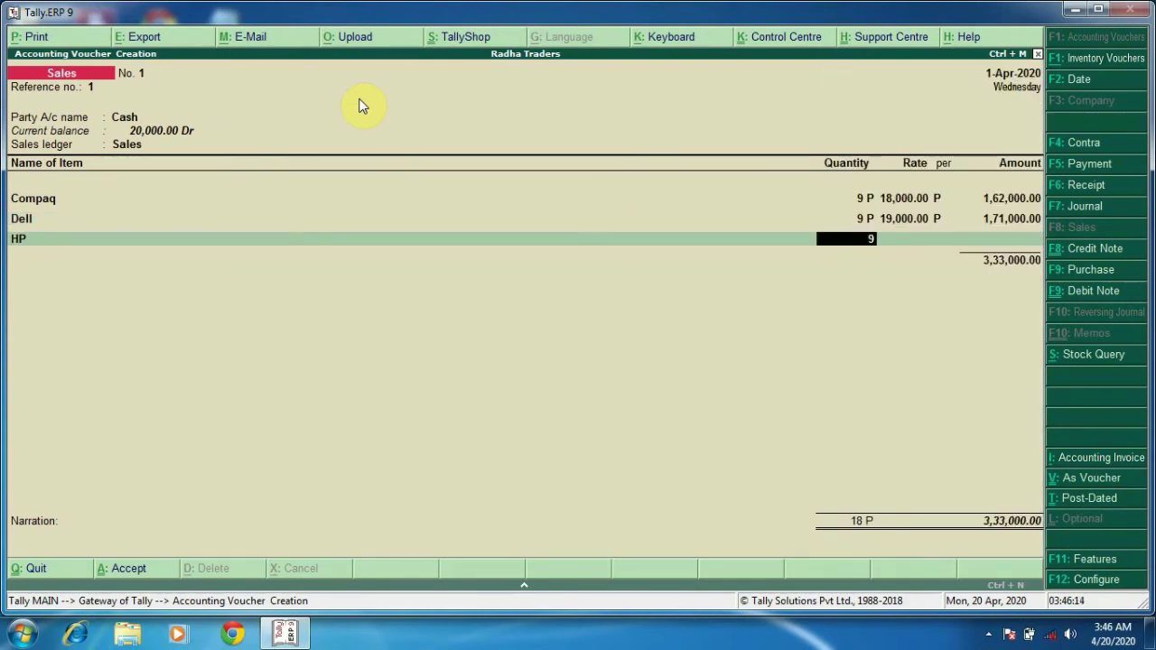
{"action": "key", "text": "Return"}
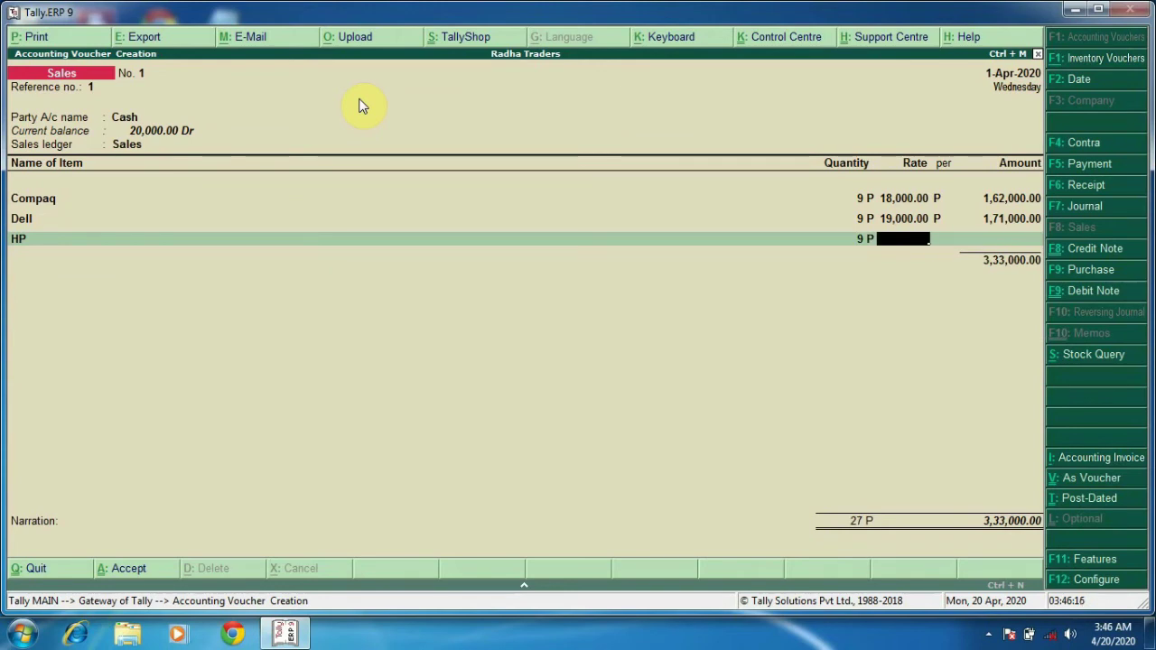
{"action": "type", "text": "20,000"}
{"action": "key", "text": "Return"}
{"action": "key", "text": "Return"}
{"action": "key", "text": "Return"}
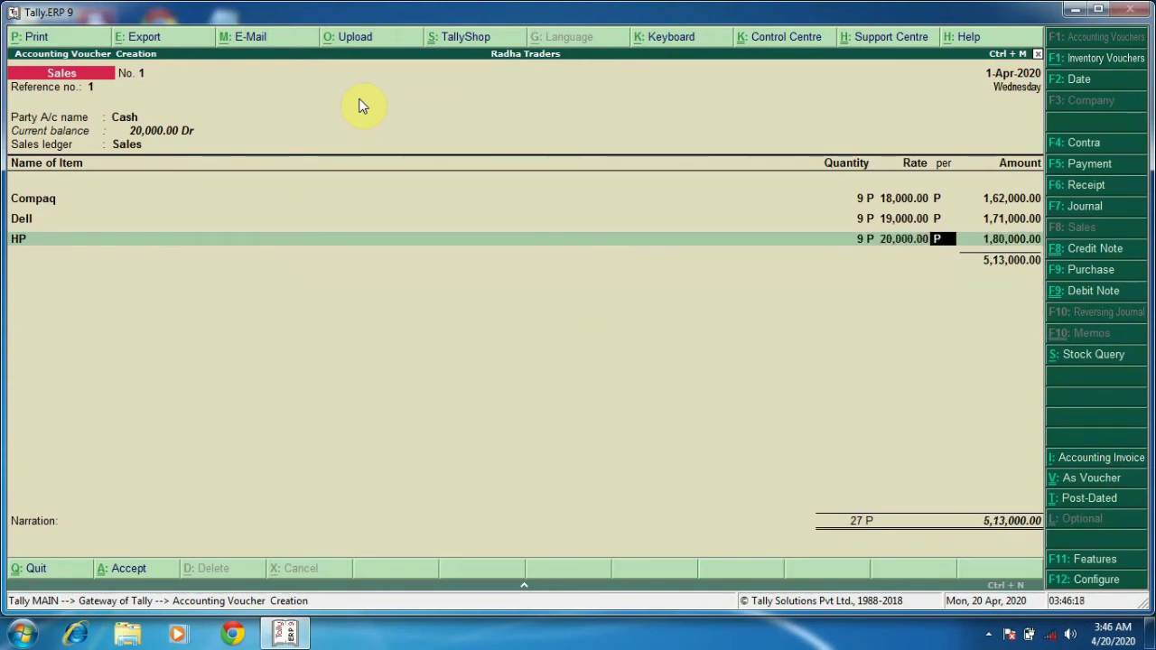
{"action": "key", "text": "Return"}
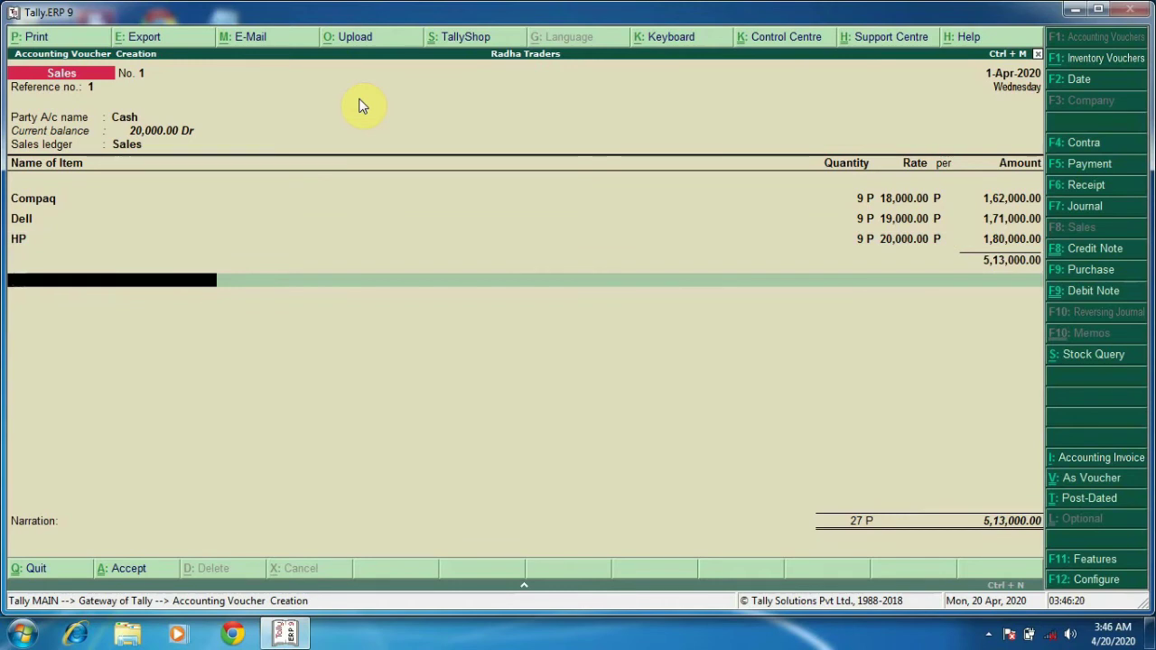
{"action": "key", "text": "ctrl+a"}
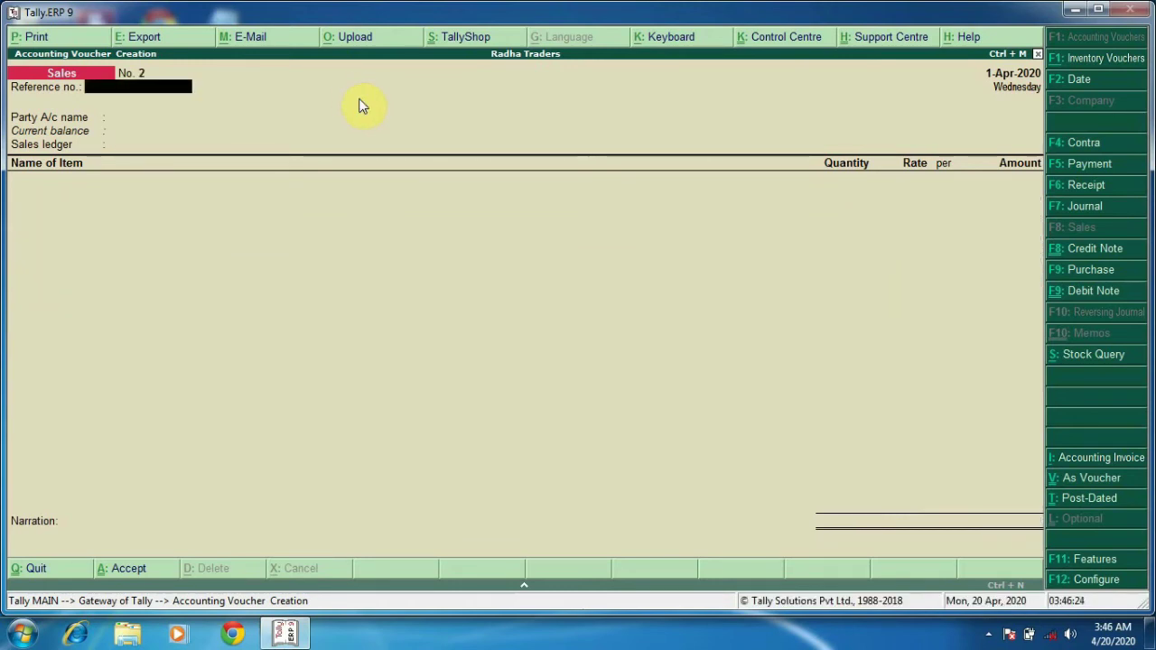
Create the credit customer's ledger under Sundry Debtors for the new sales voucher's party account.
{"action": "key", "text": "Return"}
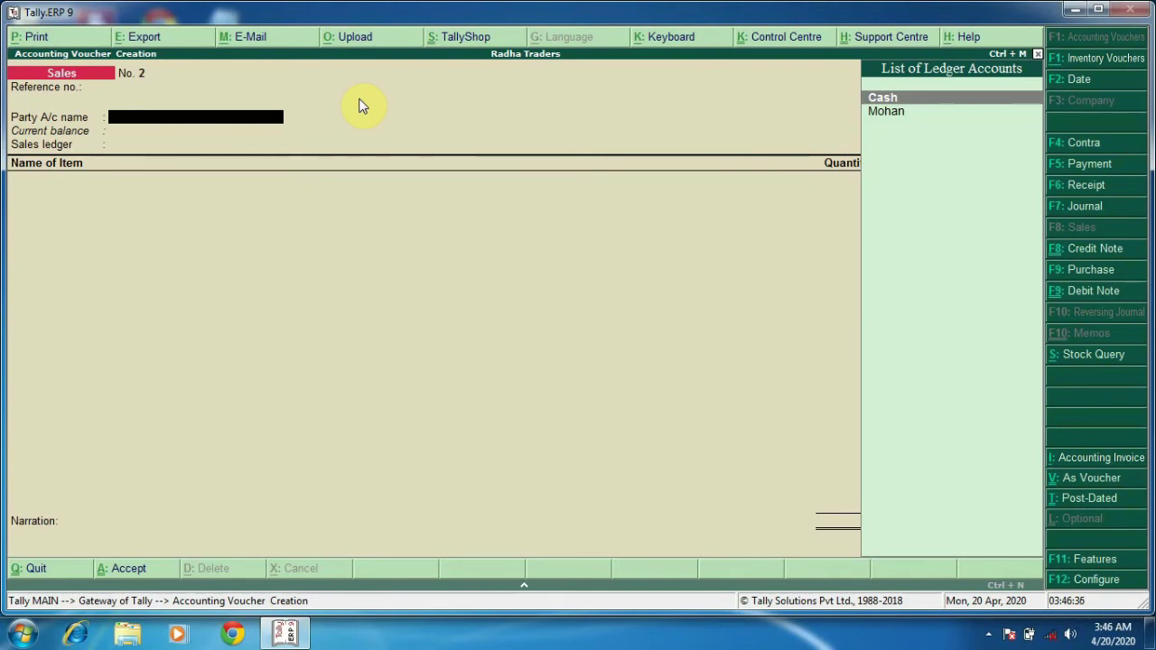
{"action": "key", "text": "alt+c"}
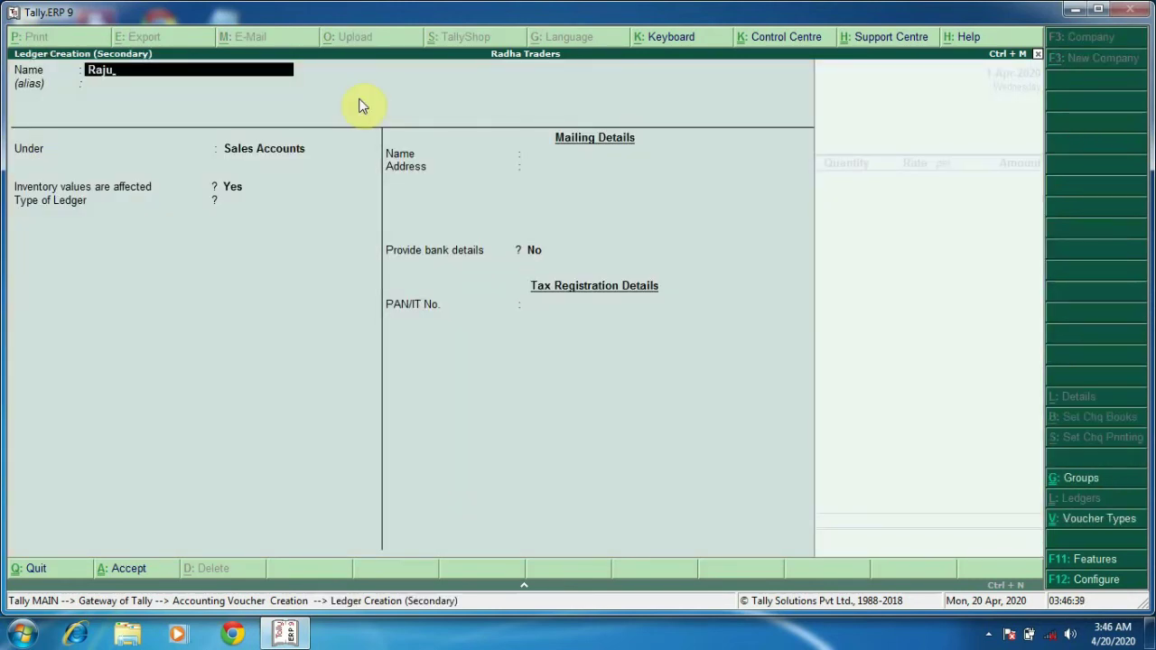
{"action": "key", "text": "Return"}
{"action": "key", "text": "Return"}
{"action": "type", "text": "S"}
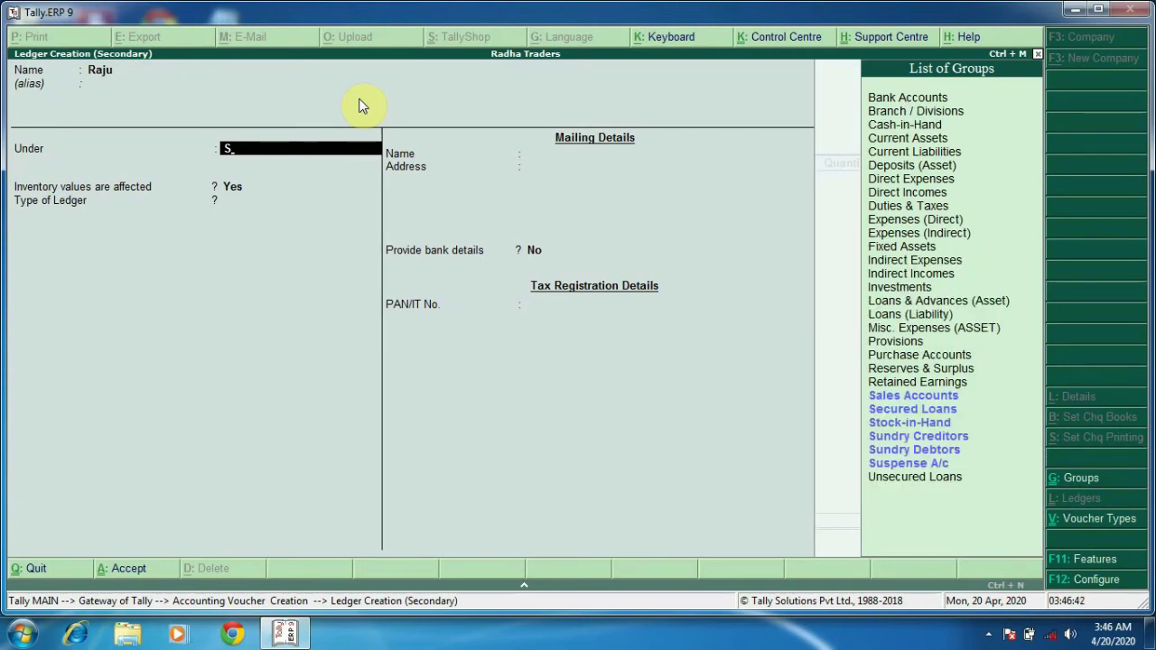
{"action": "key", "text": "Down"}
{"action": "key", "text": "Down"}
{"action": "key", "text": "Down"}
{"action": "key", "text": "Down"}
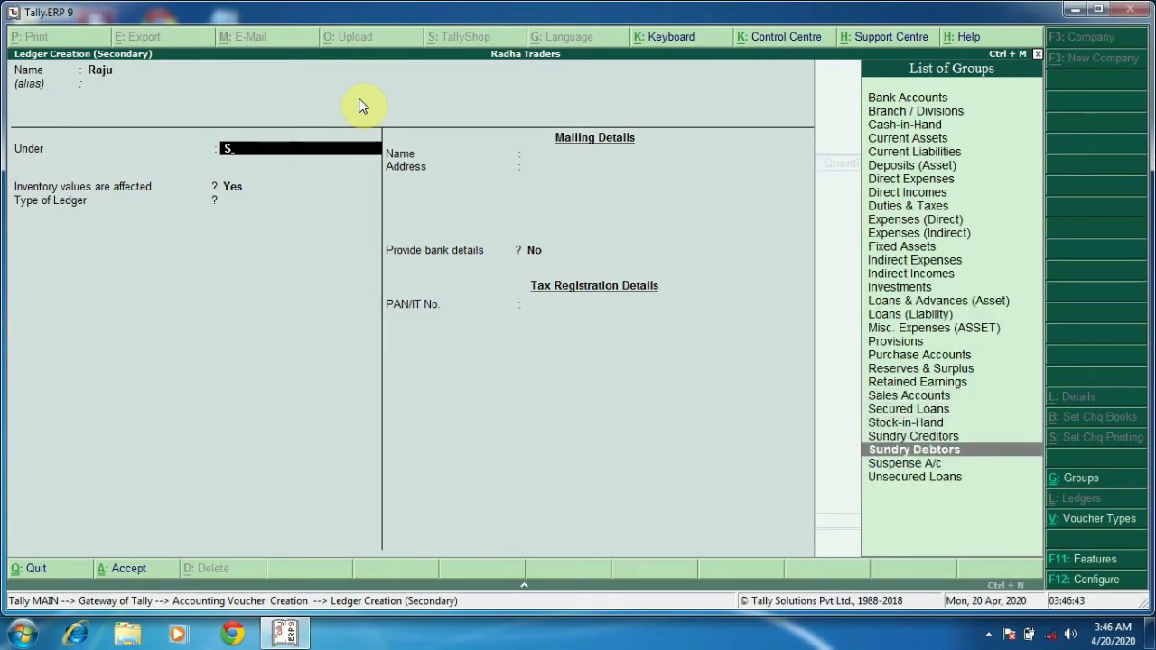
{"action": "key", "text": "Return"}
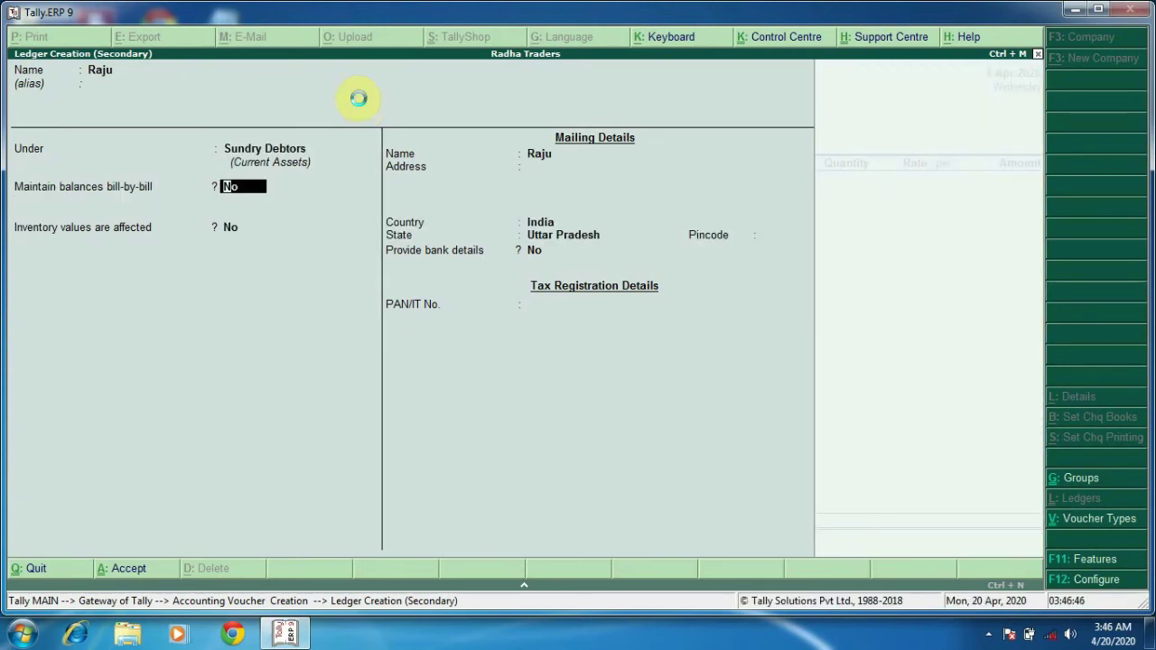
{"action": "key", "text": "ctrl+a"}
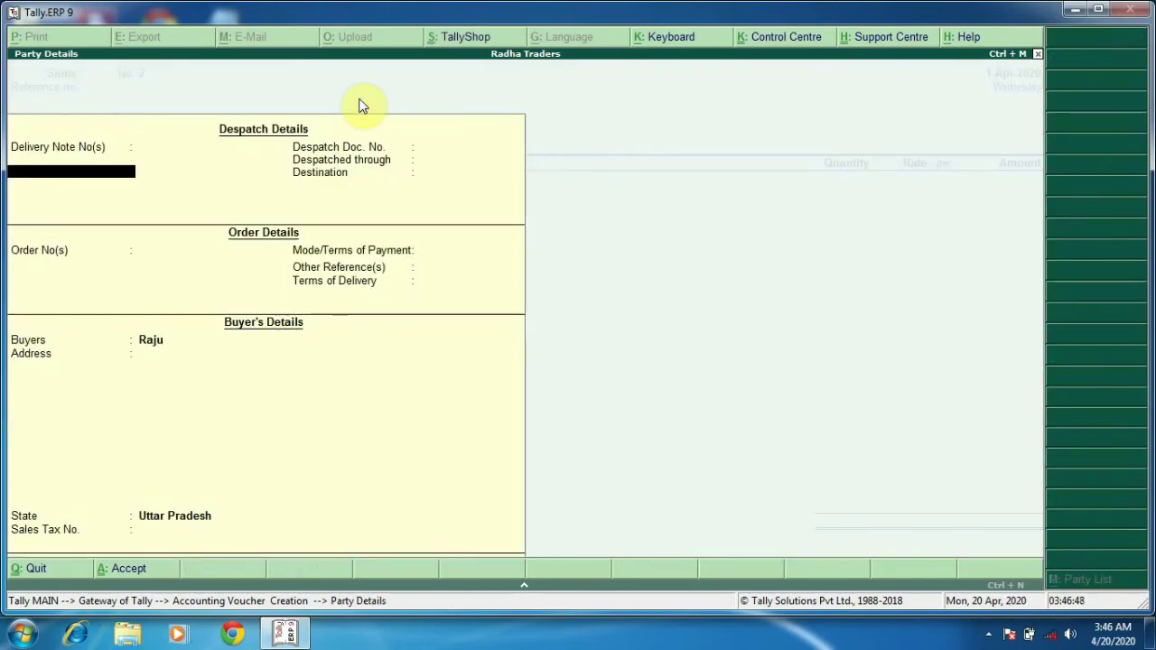
Accept the customer's party details for the credit sale, leaving the despatch and order fields blank.
{"action": "key", "text": "Return"}
{"action": "key", "text": "Return"}
{"action": "key", "text": "Return"}
{"action": "key", "text": "Return"}
{"action": "key", "text": "Return"}
{"action": "key", "text": "Return"}
{"action": "key", "text": "Return"}
{"action": "key", "text": "Return"}
{"action": "key", "text": "Return"}
{"action": "key", "text": "Return"}
{"action": "key", "text": "Return"}
{"action": "key", "text": "Return"}
{"action": "key", "text": "Return"}
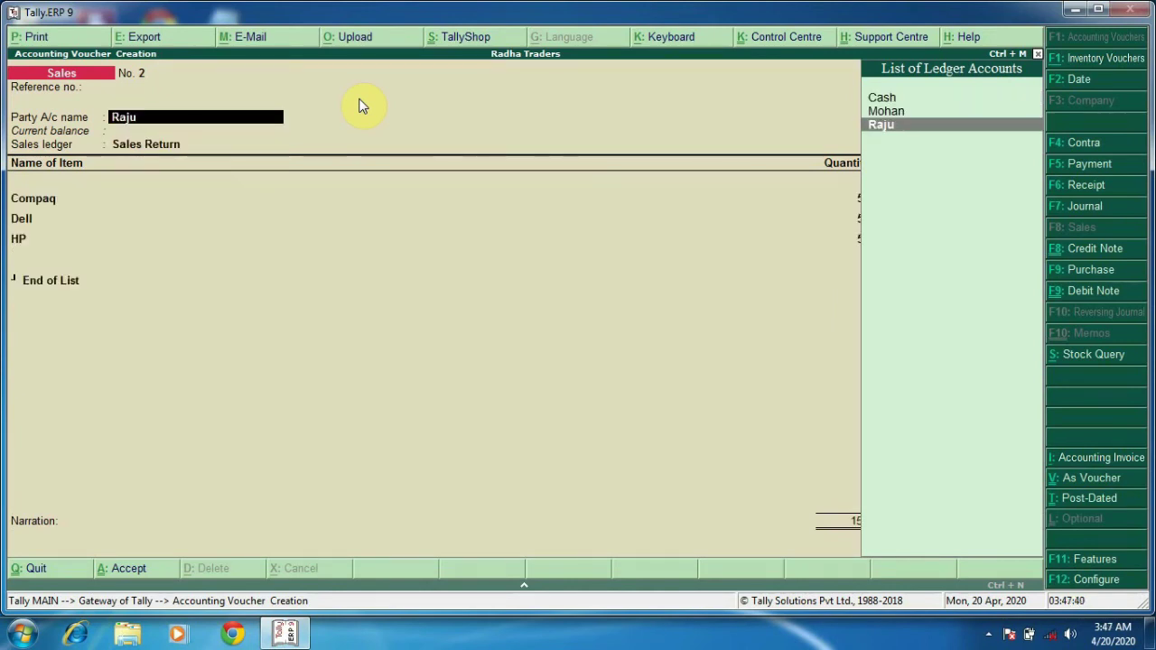
Change the credit sales voucher's sales ledger to Sales, keeping the same customer and party details.
{"action": "key", "text": "Return"}
{"action": "key", "text": "Return"}
{"action": "key", "text": "Return"}
{"action": "key", "text": "Return"}
{"action": "key", "text": "Return"}
{"action": "key", "text": "Return"}
{"action": "key", "text": "Return"}
{"action": "key", "text": "Return"}
{"action": "key", "text": "Return"}
{"action": "key", "text": "Return"}
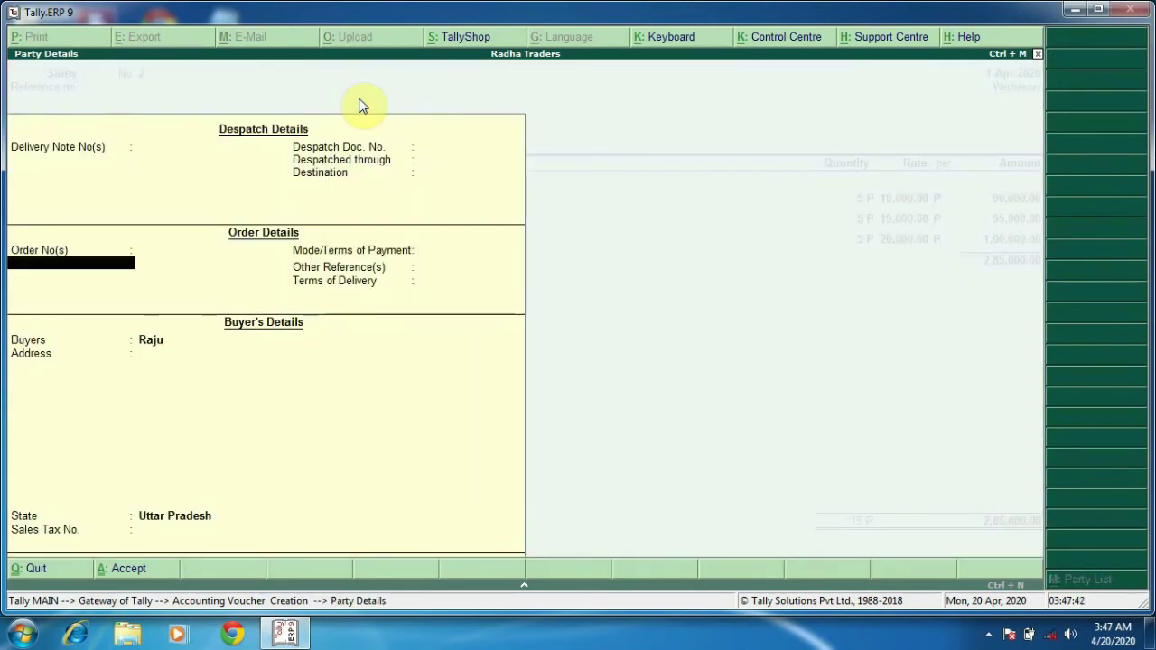
{"action": "key", "text": "Return"}
{"action": "key", "text": "Return"}
{"action": "key", "text": "Return"}
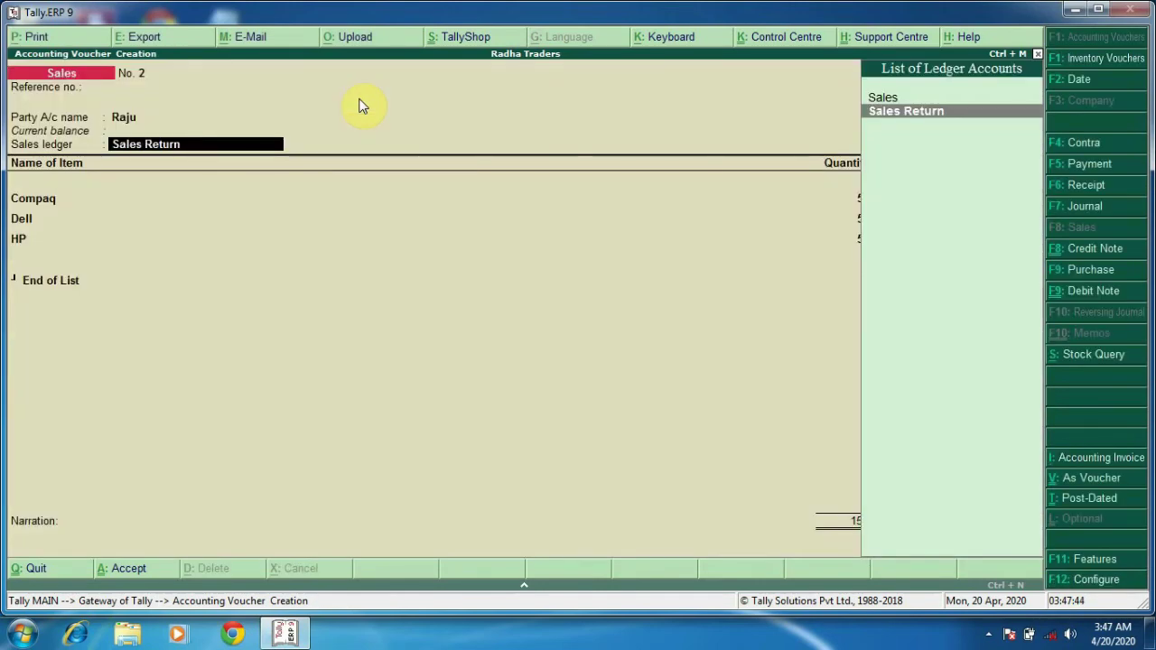
{"action": "key", "text": "Up"}
{"action": "key", "text": "Return"}
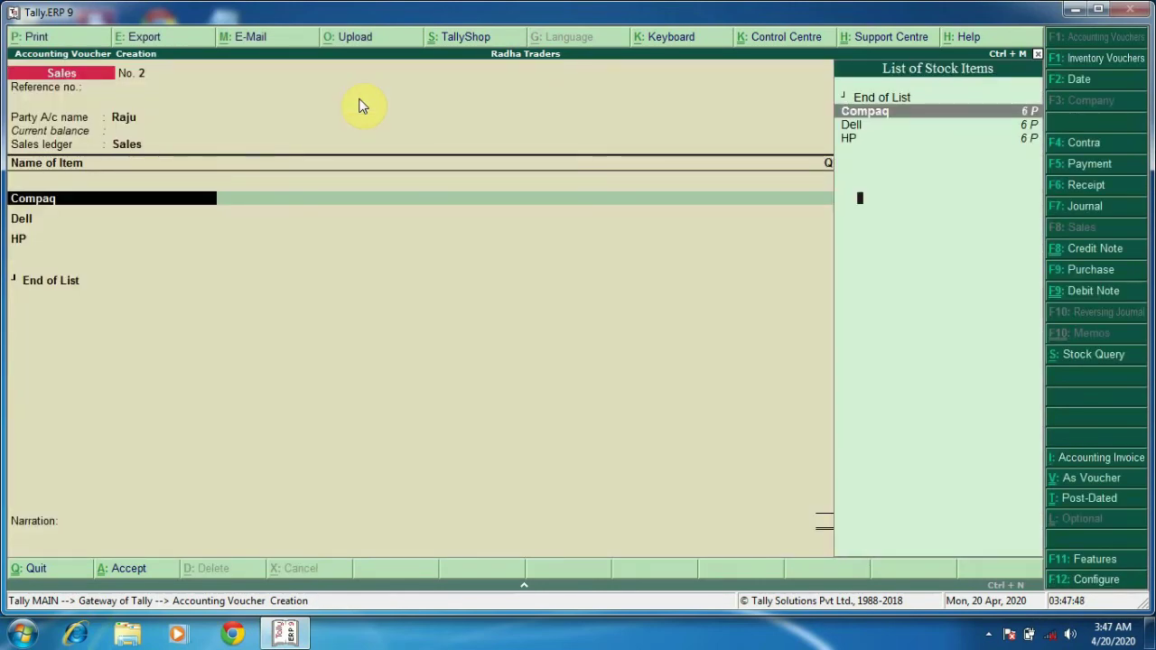
Keep 5 pieces each of Compaq at 18,000, Dell at 19,000 and HP at 20,000, and save the credit sales voucher.
{"action": "key", "text": "Return"}
{"action": "key", "text": "Return"}
{"action": "key", "text": "Return"}
{"action": "key", "text": "Return"}
{"action": "key", "text": "Return"}
{"action": "key", "text": "Return"}
{"action": "key", "text": "Return"}
{"action": "key", "text": "Return"}
{"action": "key", "text": "Return"}
{"action": "key", "text": "Return"}
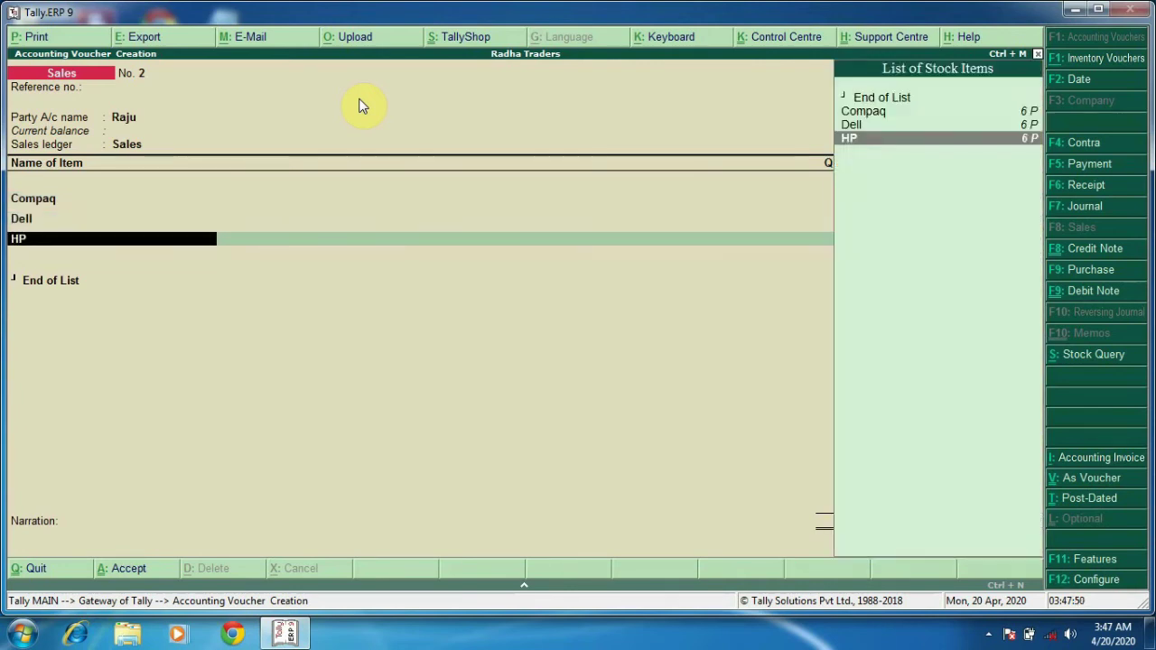
{"action": "key", "text": "Return"}
{"action": "key", "text": "Return"}
{"action": "key", "text": "Return"}
{"action": "key", "text": "Return"}
{"action": "key", "text": "Return"}
{"action": "key", "text": "Return"}
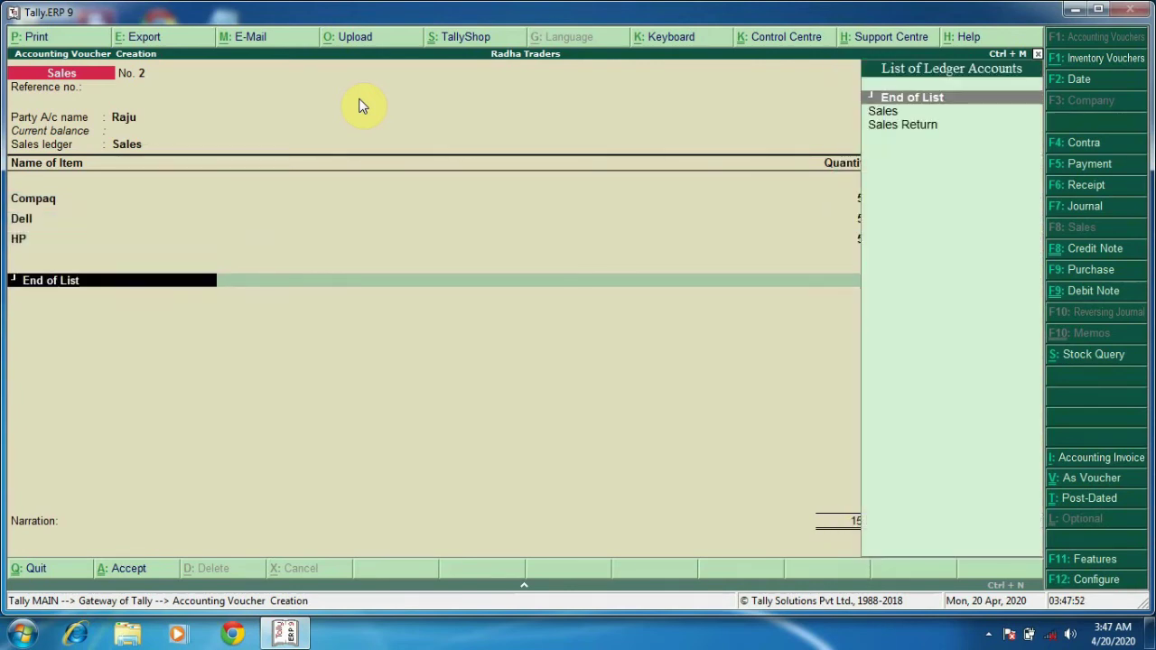
{"action": "key", "text": "Return"}
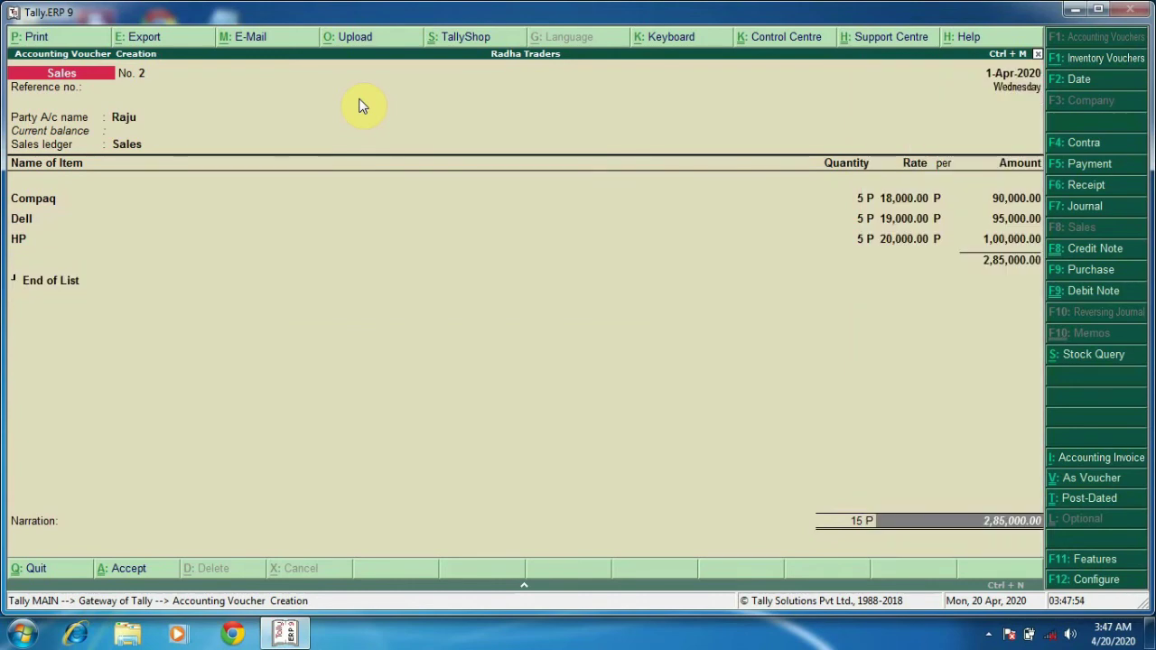
{"action": "key", "text": "Return"}
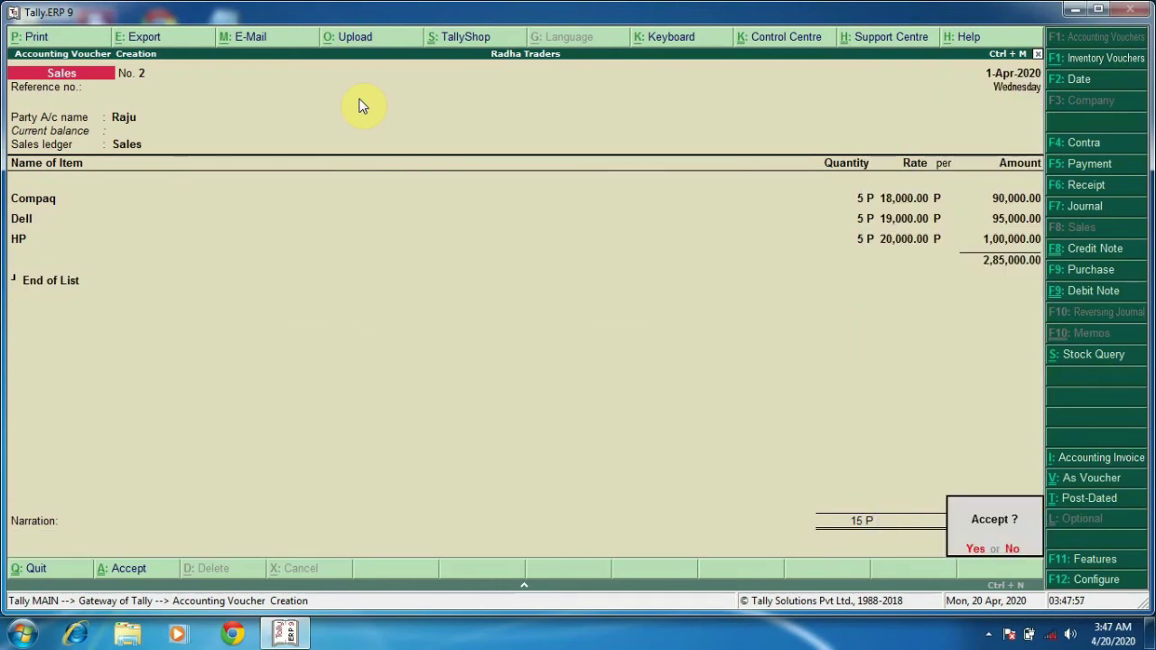
{"action": "key", "text": "Return"}
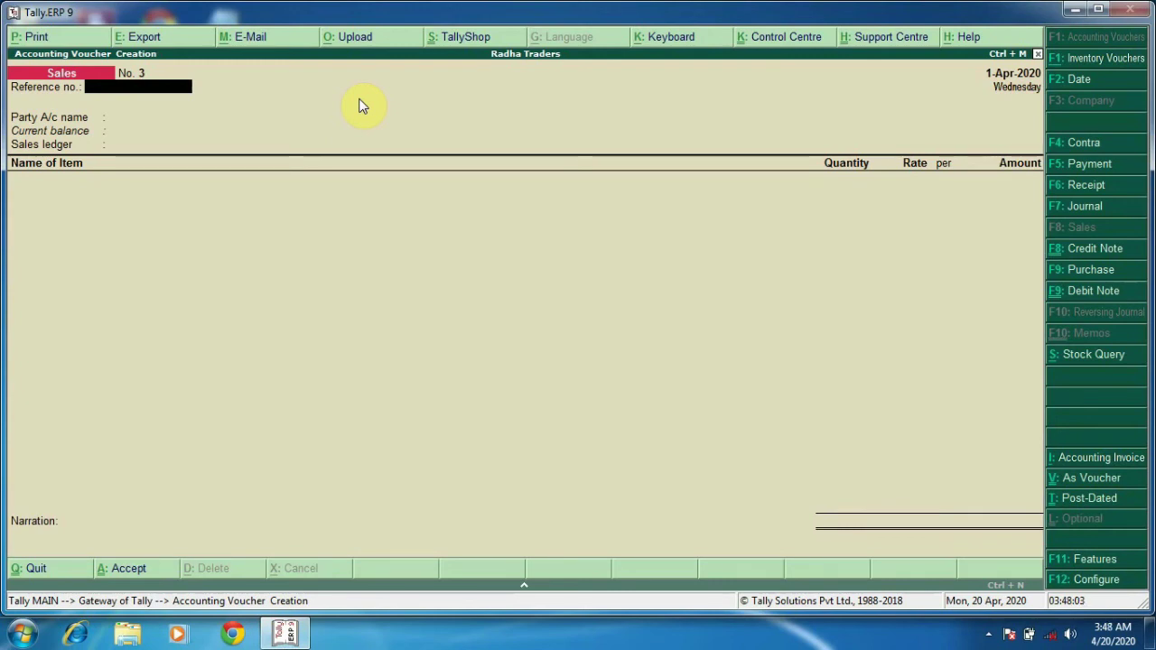
Start a credit note against original invoice 51 dated 1-Apr-2020 for the credit customer, with Sales Return as the sales ledger.
{"action": "left_click", "coordinate": [1098, 249]}
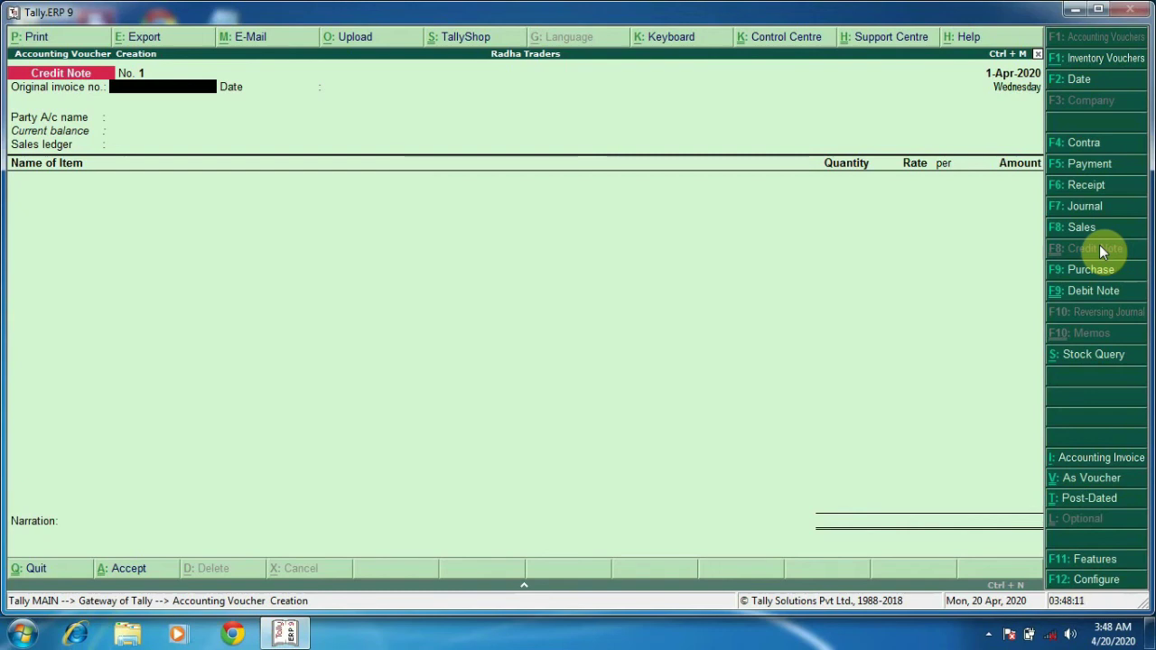
{"action": "type", "text": "1"}
{"action": "key", "text": "Return"}
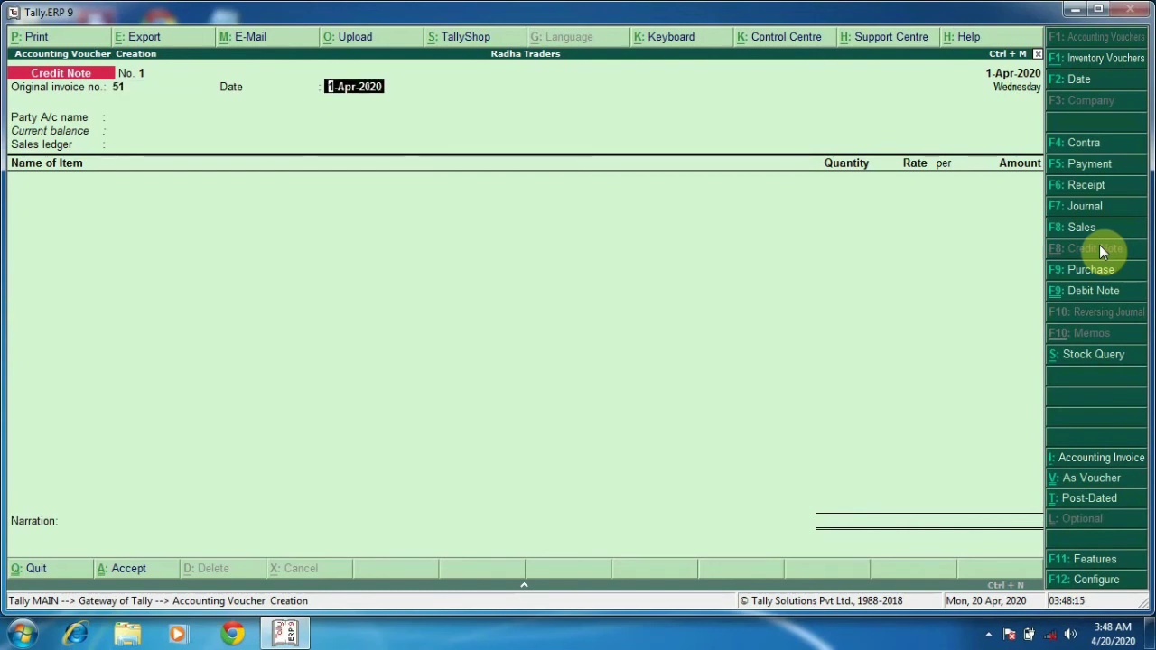
{"action": "key", "text": "Return"}
{"action": "key", "text": "Down"}
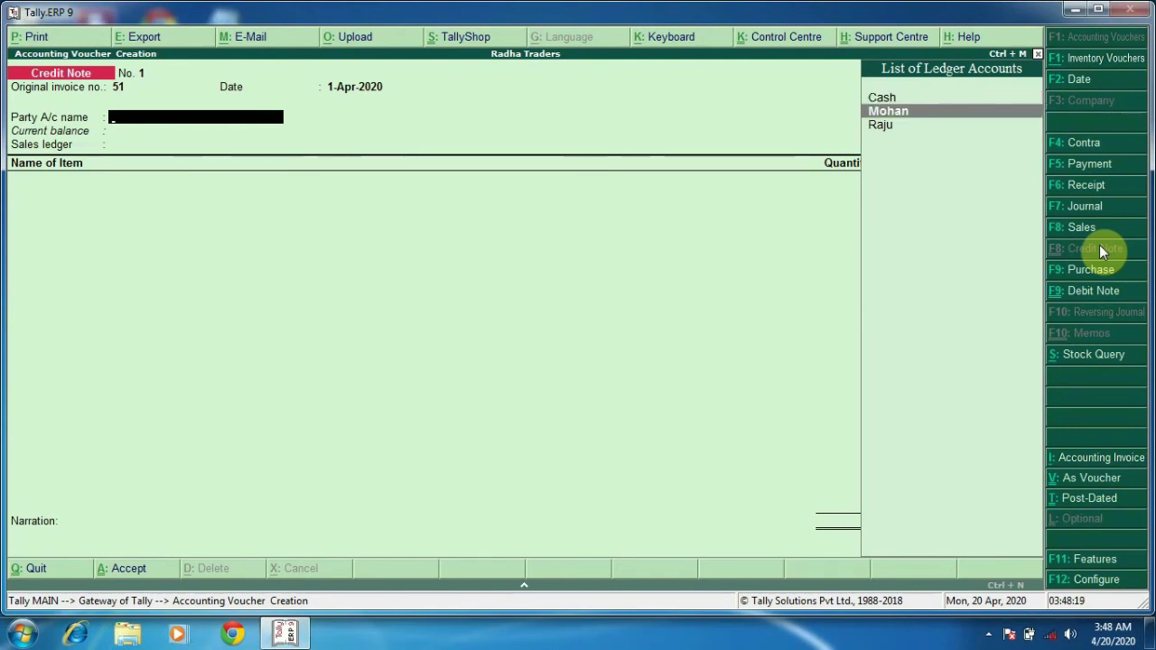
{"action": "key", "text": "Down"}
{"action": "key", "text": "Return"}
{"action": "key", "text": "Return"}
{"action": "key", "text": "Return"}
{"action": "key", "text": "Return"}
{"action": "key", "text": "Return"}
{"action": "key", "text": "Return"}
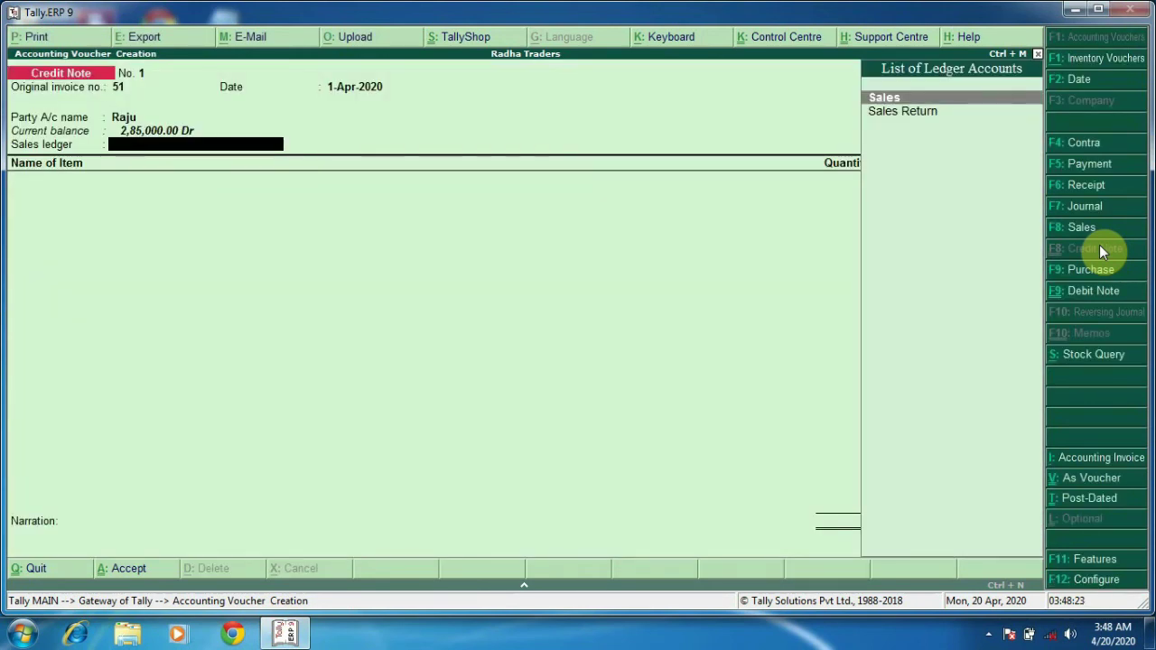
{"action": "key", "text": "Down"}
{"action": "key", "text": "Return"}
Add 2 pieces of Compaq at a rate of 18,000 to the credit note.
{"action": "type", "text": "C"}
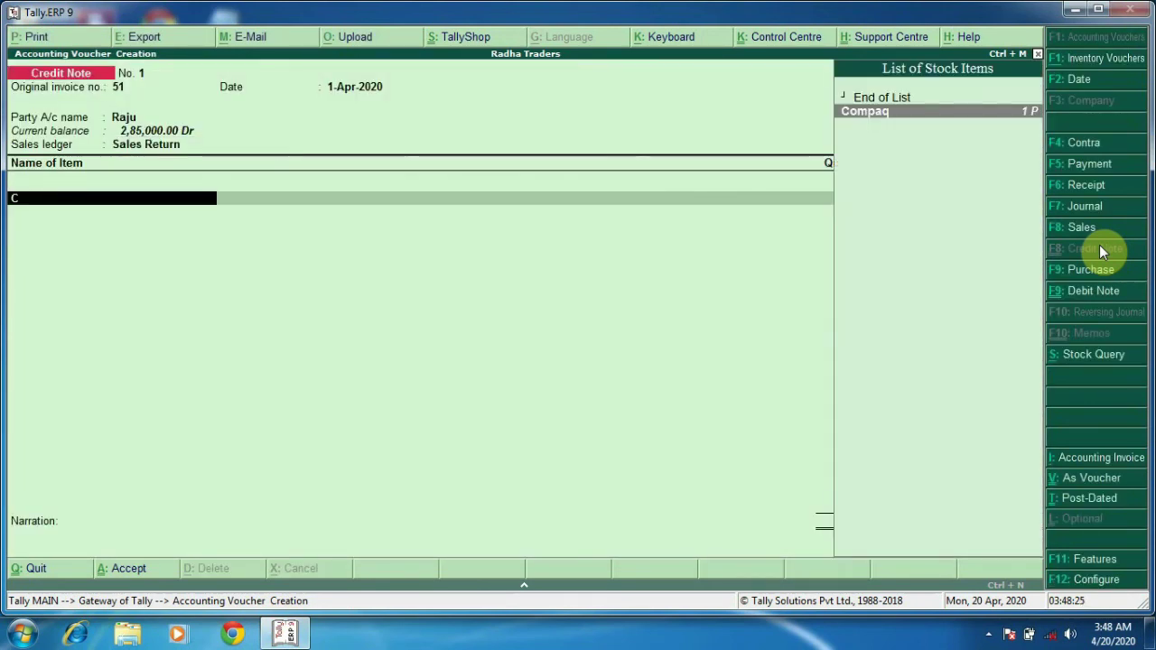
{"action": "key", "text": "Return"}
{"action": "type", "text": "2"}
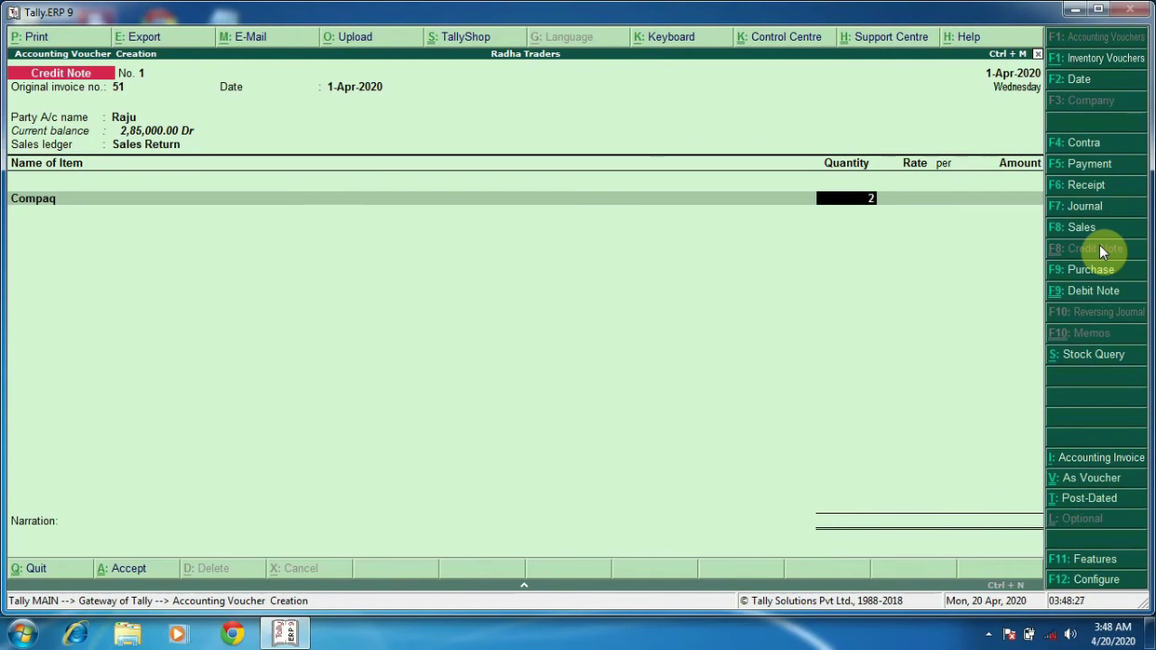
{"action": "key", "text": "Return"}
{"action": "key", "text": "Return"}
{"action": "key", "text": "Return"}
Add 2 pieces of Dell at a rate of 19,000 to the credit note.
{"action": "type", "text": "D"}
{"action": "key", "text": "Return"}
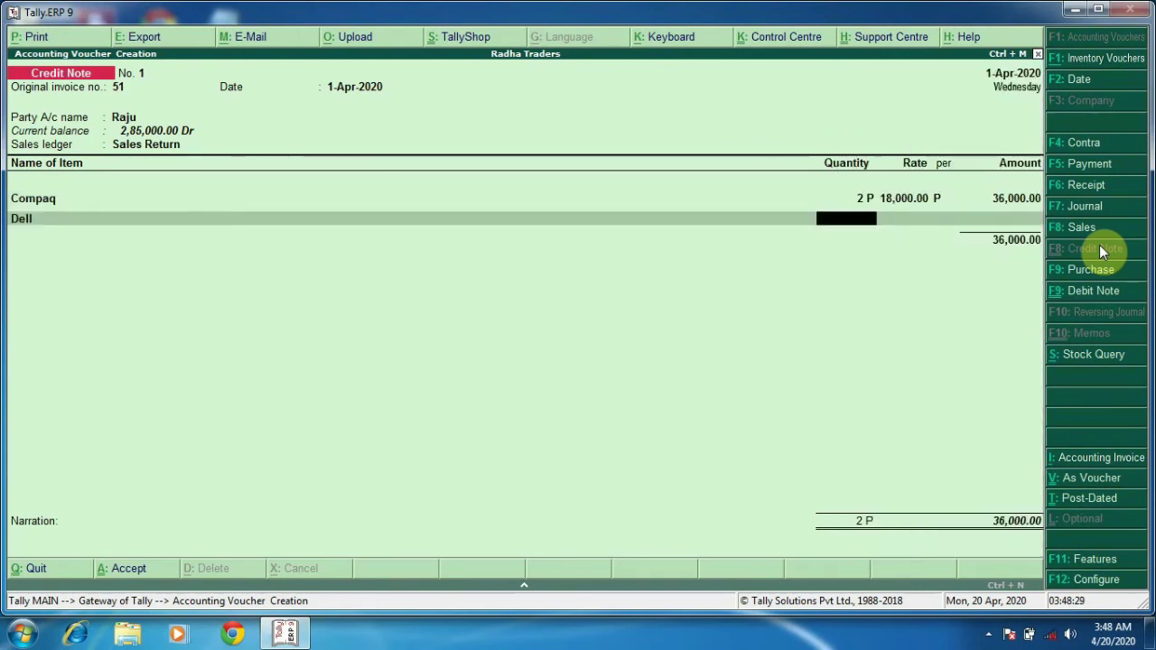
{"action": "type", "text": "2"}
{"action": "key", "text": "Return"}
{"action": "key", "text": "Return"}
{"action": "key", "text": "Return"}
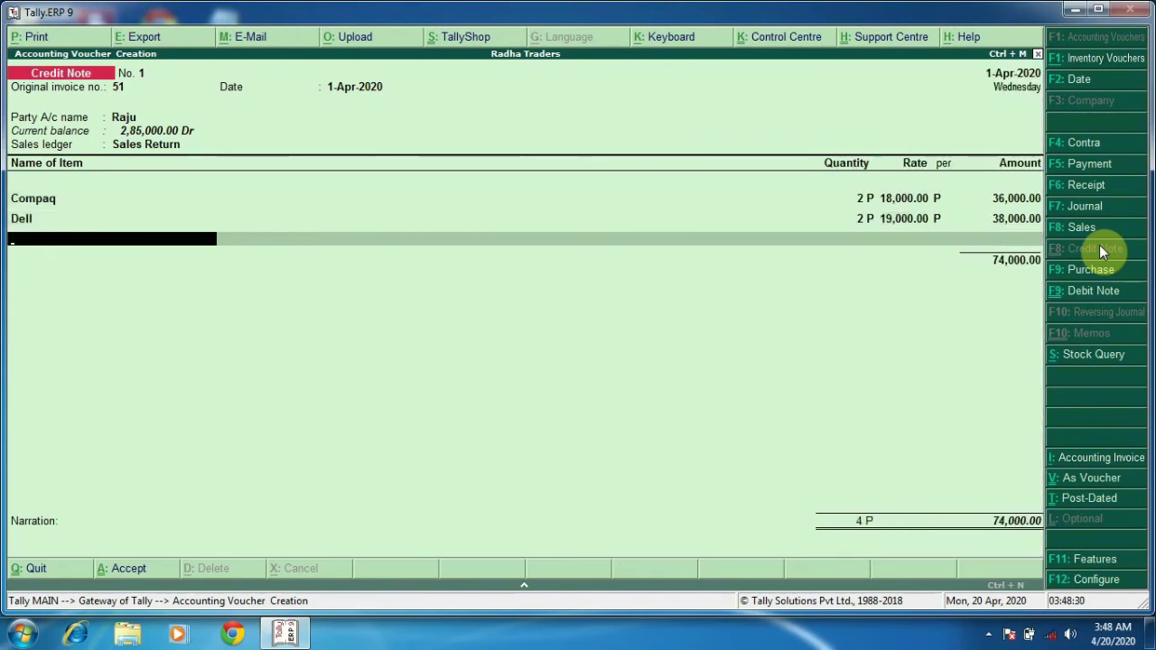
Add 2 pieces of HP at a rate of 20,000 and save the credit note without a narration.
{"action": "type", "text": "H"}
{"action": "key", "text": "Return"}
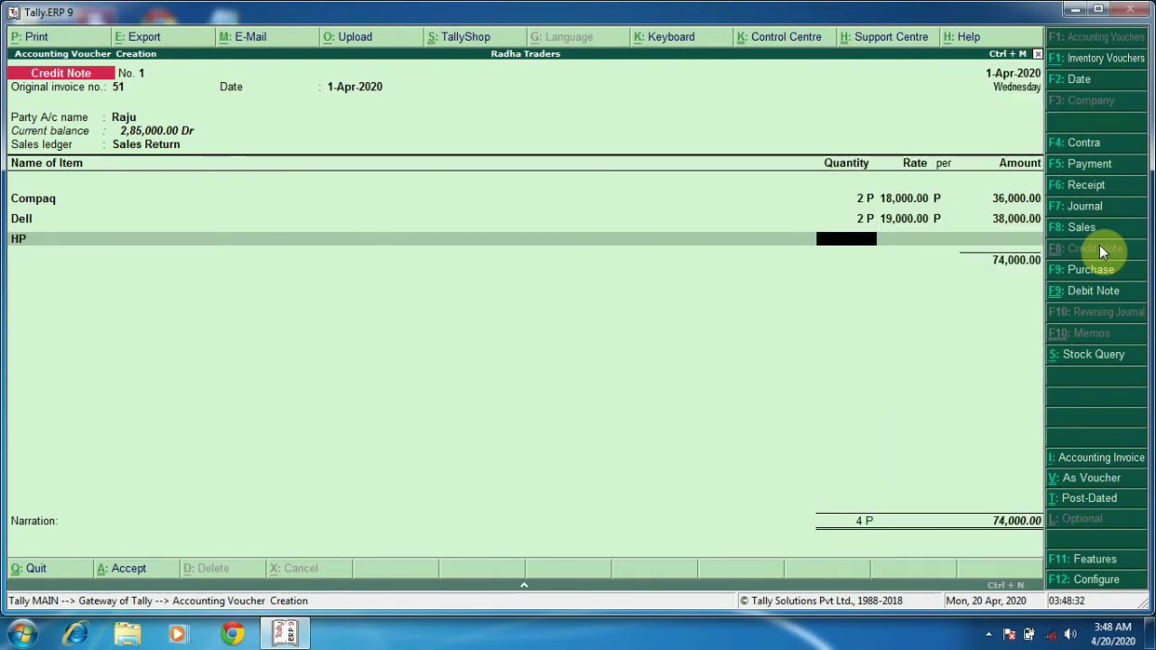
{"action": "type", "text": "2"}
{"action": "key", "text": "Return"}
{"action": "key", "text": "Return"}
{"action": "key", "text": "Return"}
{"action": "key", "text": "Return"}
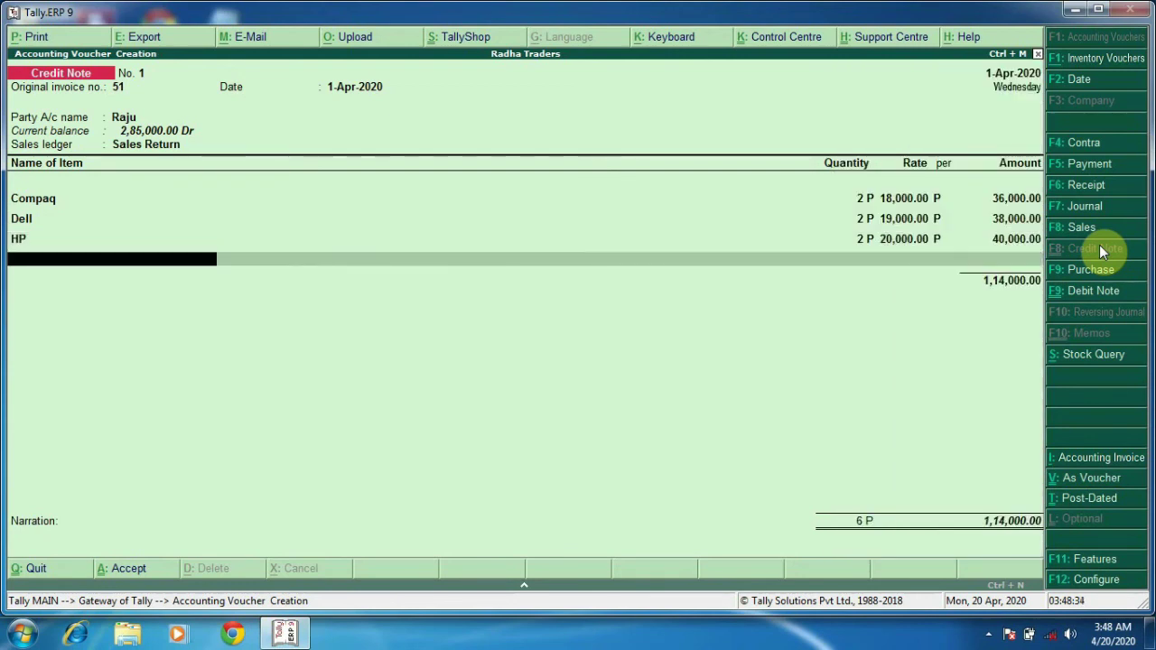
{"action": "key", "text": "Return"}
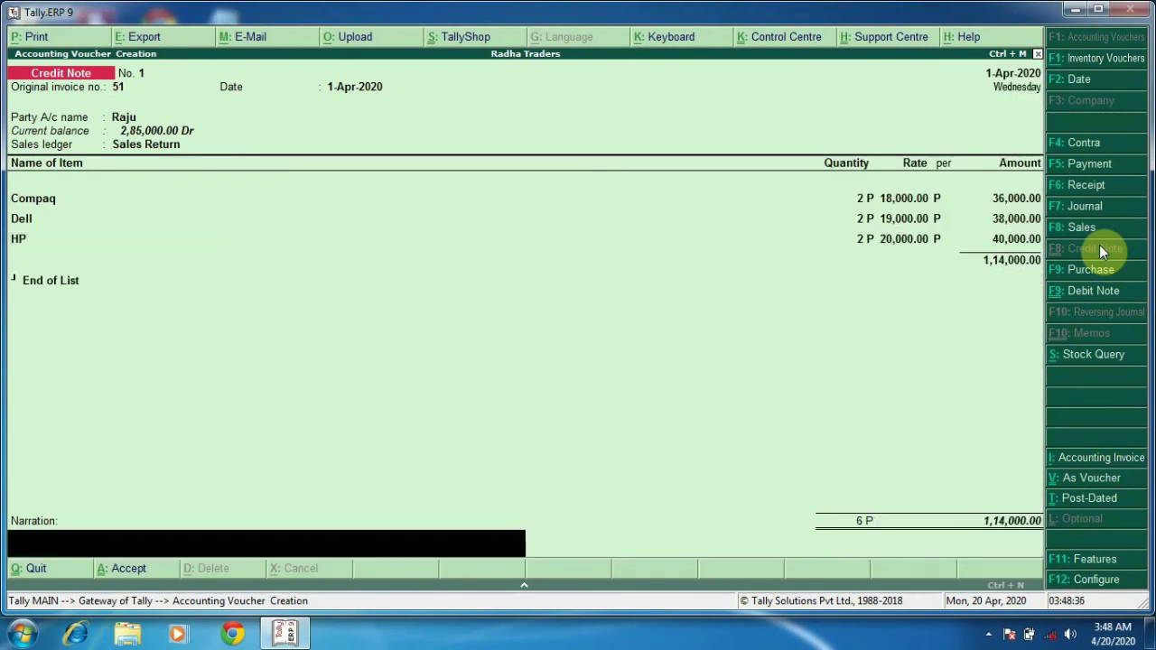
{"action": "key", "text": "Return"}
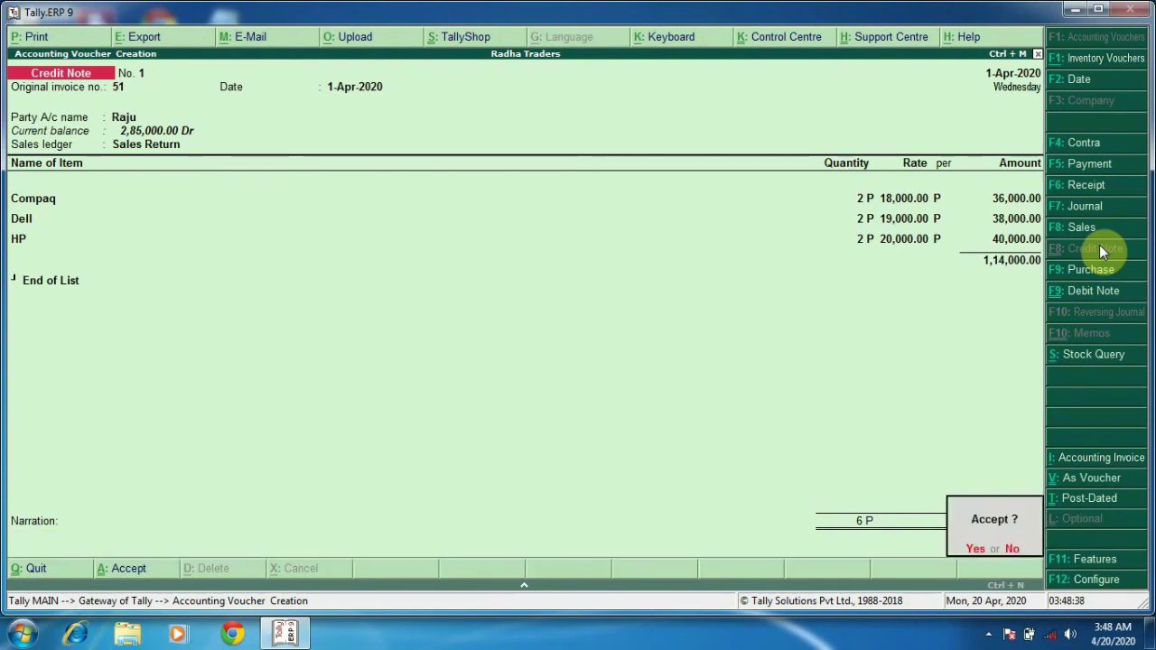
{"action": "key", "text": "Return"}
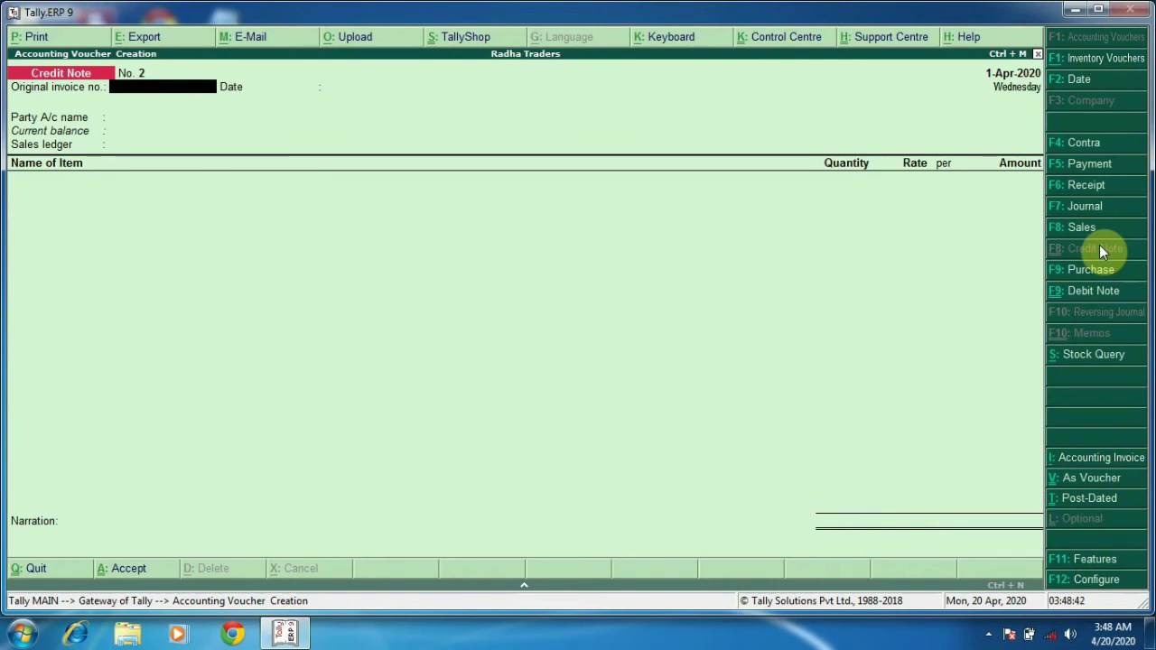
Leave voucher entry and open the Stock Summary for the Computer group to check each item's closing balance.
{"action": "key", "text": "Escape"}
{"action": "key", "text": "Return"}
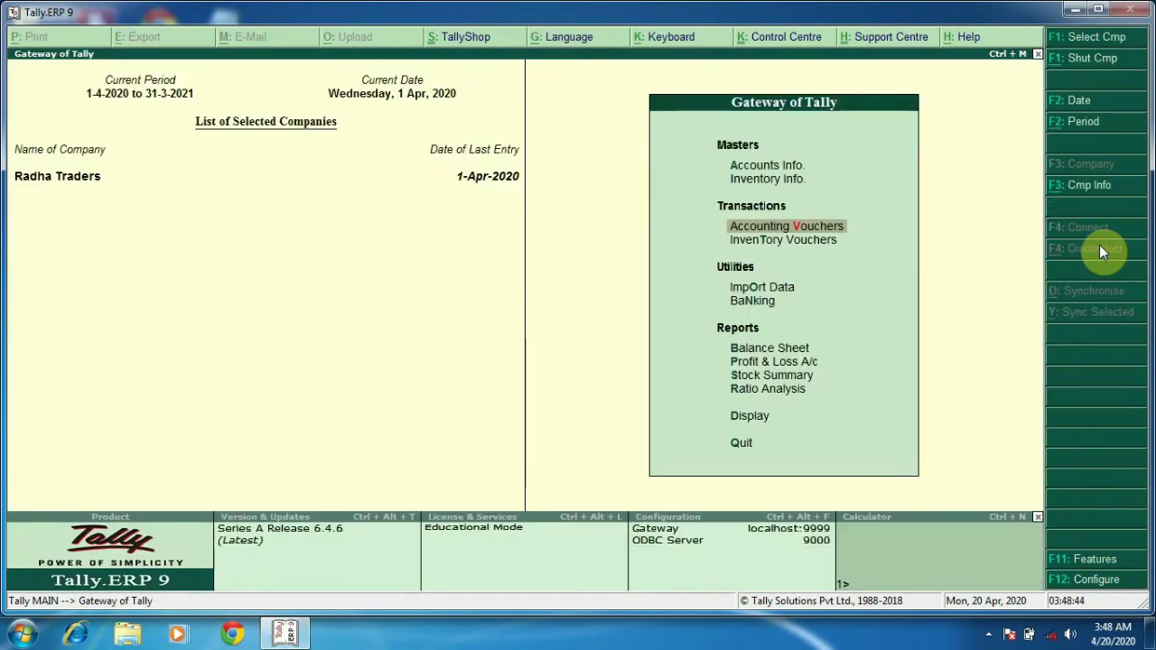
{"action": "key", "text": "Down"}
{"action": "key", "text": "Down"}
{"action": "key", "text": "Down"}
{"action": "key", "text": "Down"}
{"action": "key", "text": "Down"}
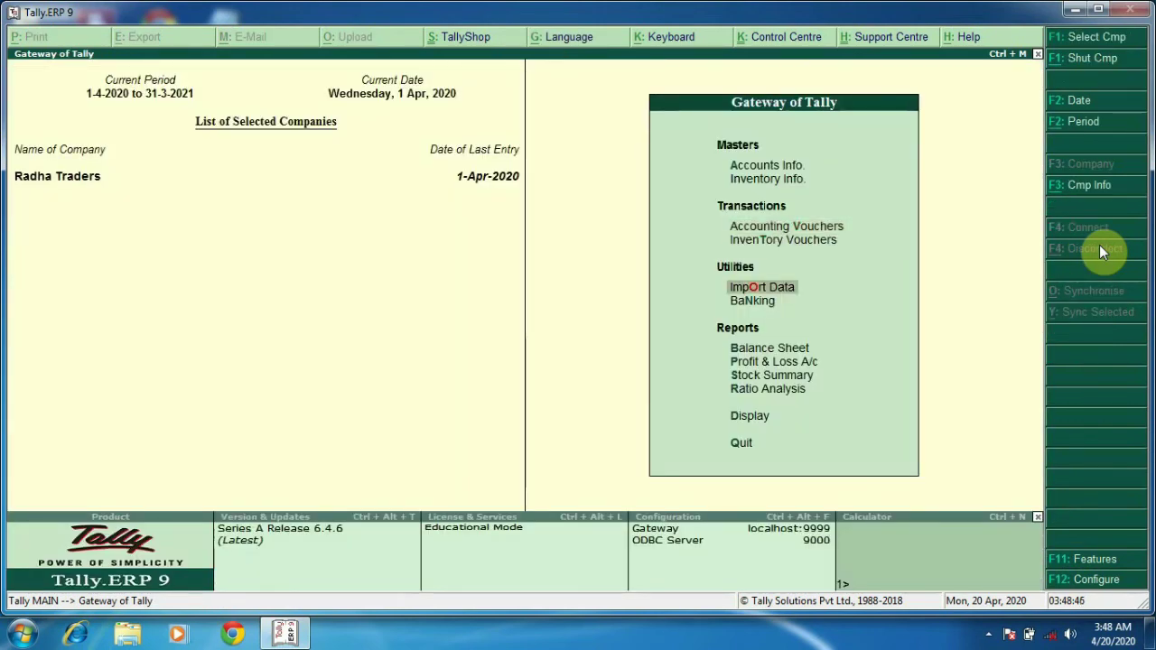
{"action": "key", "text": "Down"}
{"action": "key", "text": "Return"}
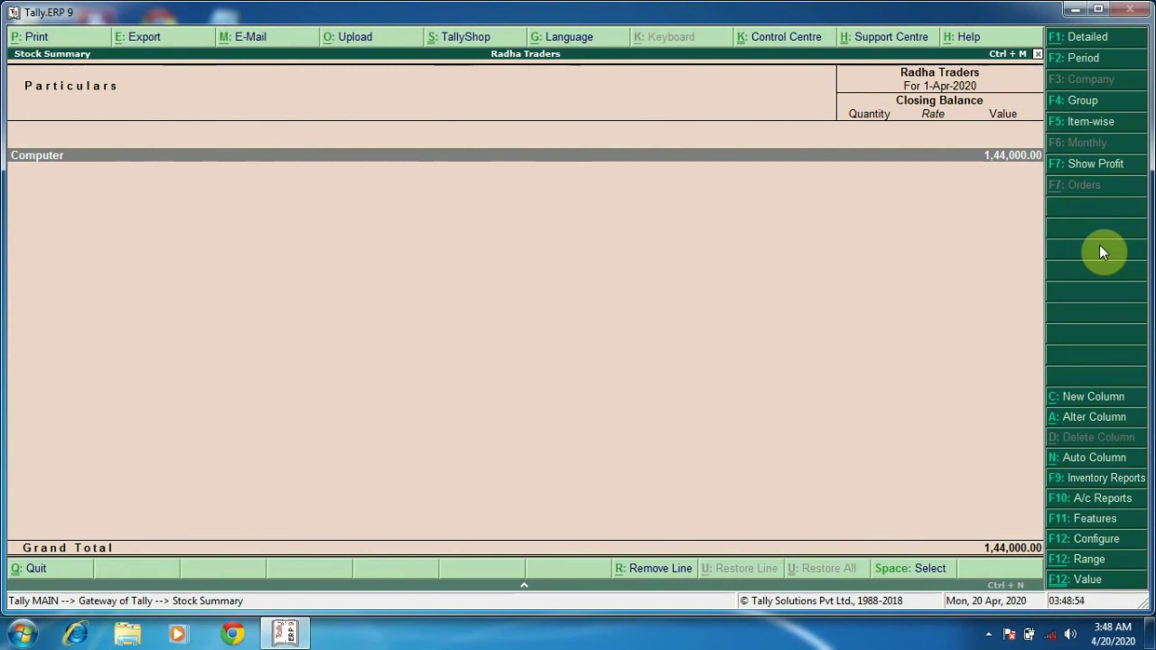
{"action": "key", "text": "Return"}
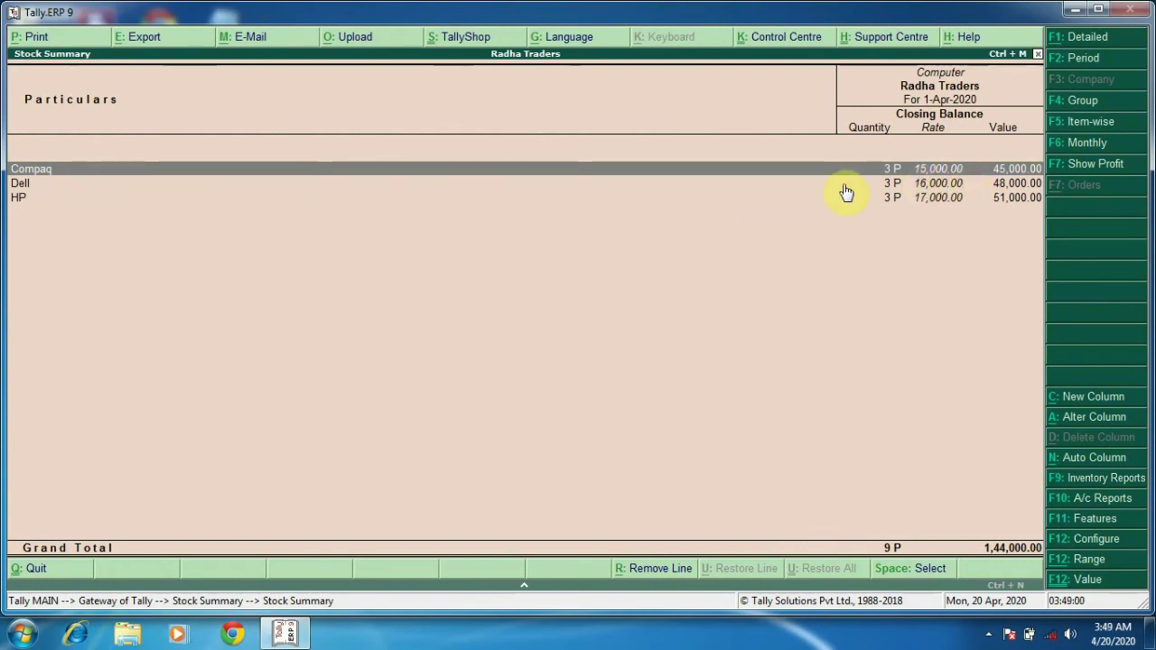
Examine Compaq's monthly stock summary and its April vouchers, highlighting the debit note entry.
{"action": "left_click", "coordinate": [657, 158]}
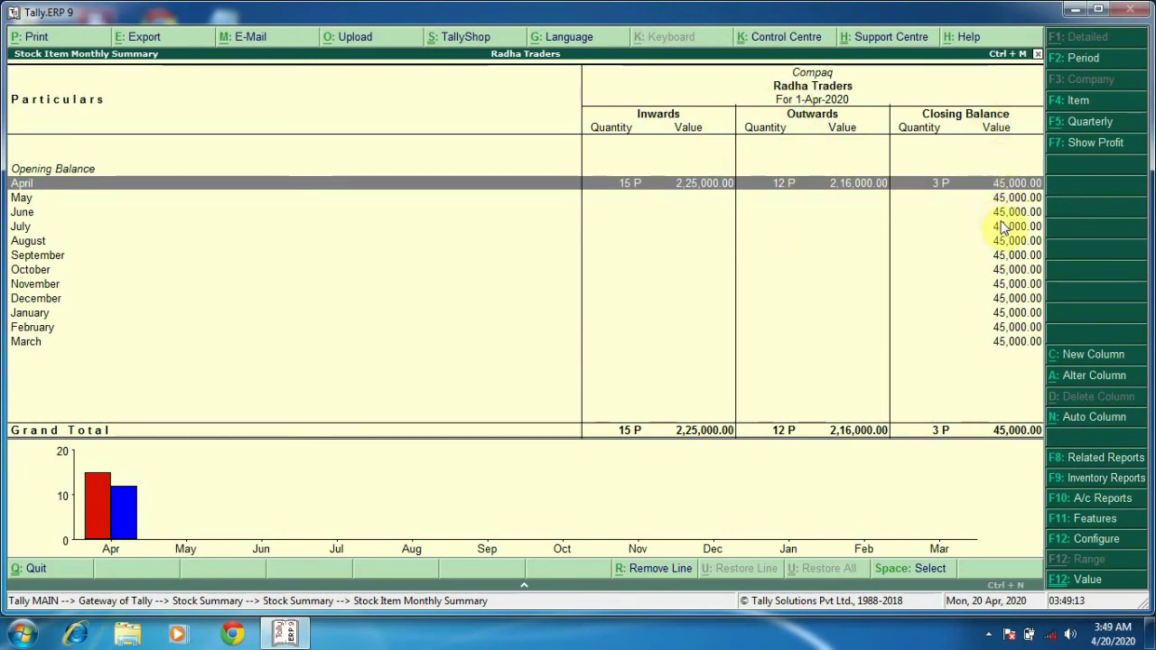
{"action": "key", "text": "Return"}
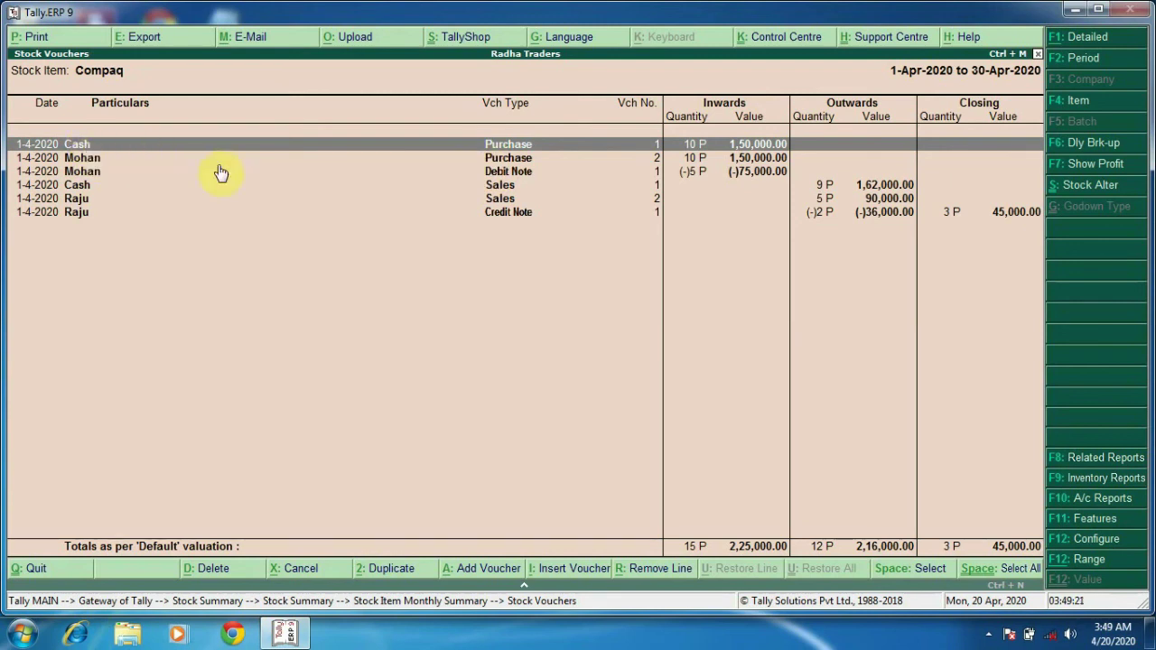
{"action": "left_click", "coordinate": [82, 172]}
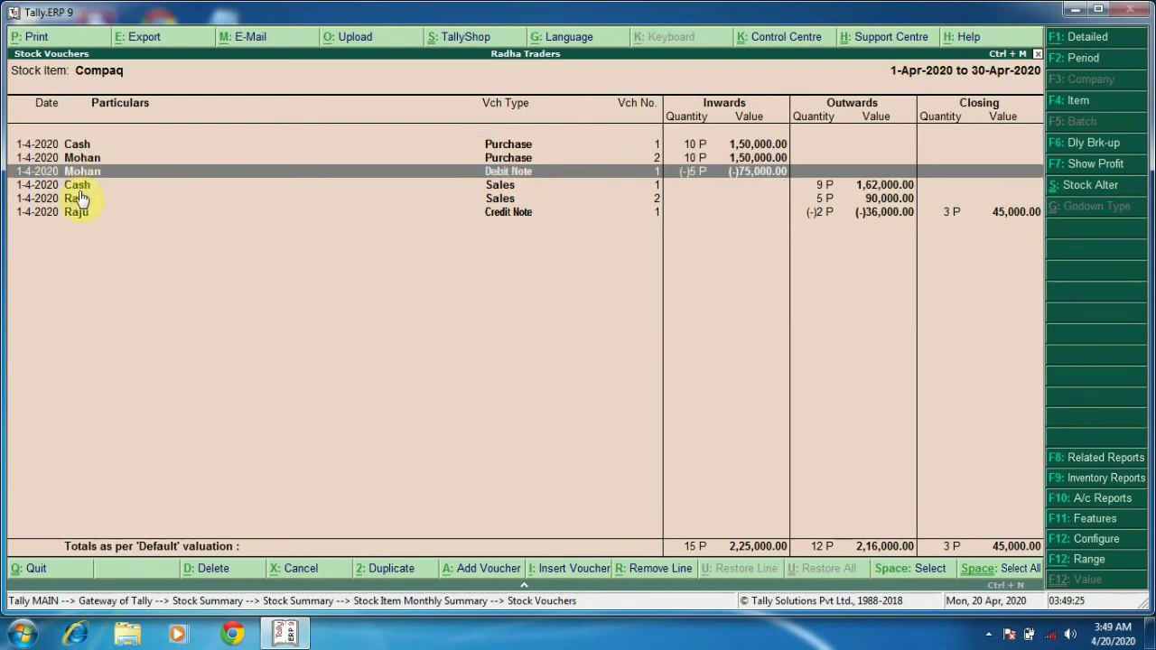
Review Compaq's two sales vouchers and the credit note, and switch the April voucher list to its detailed view.
{"action": "left_click", "coordinate": [81, 186]}
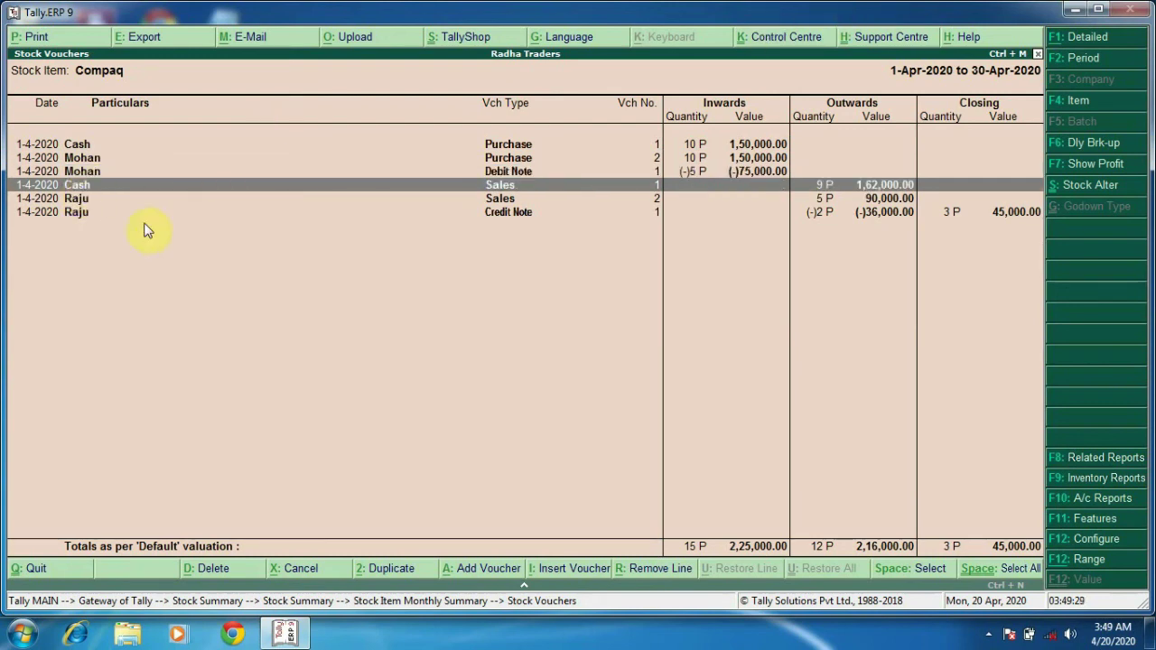
{"action": "left_click", "coordinate": [91, 199]}
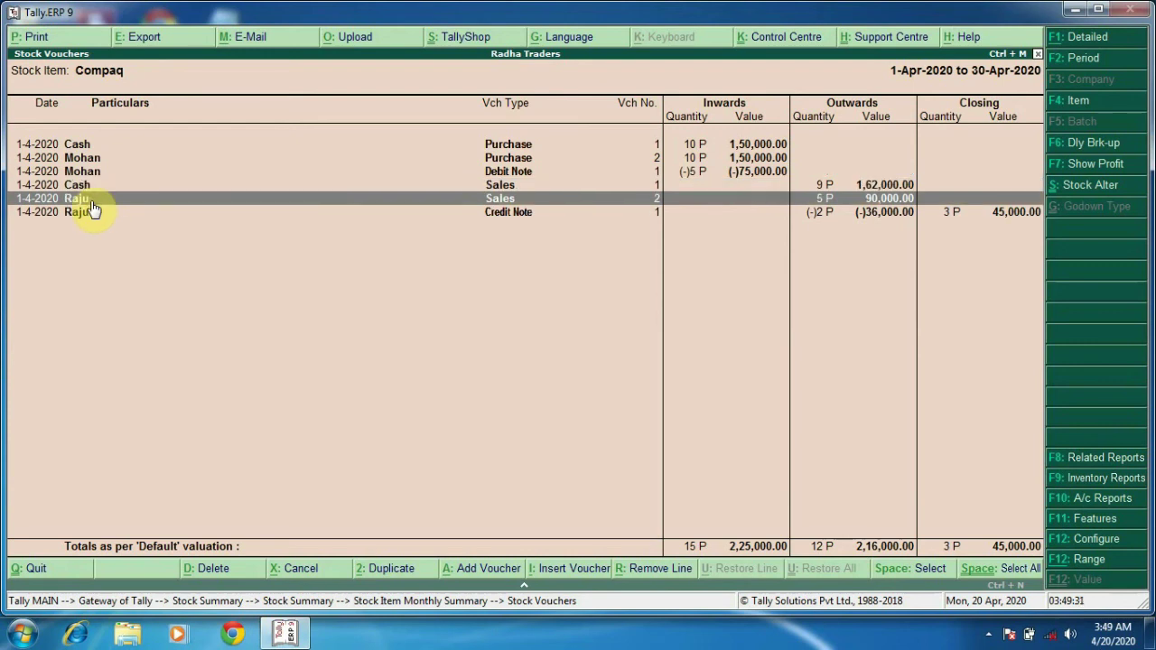
{"action": "left_click", "coordinate": [92, 213]}
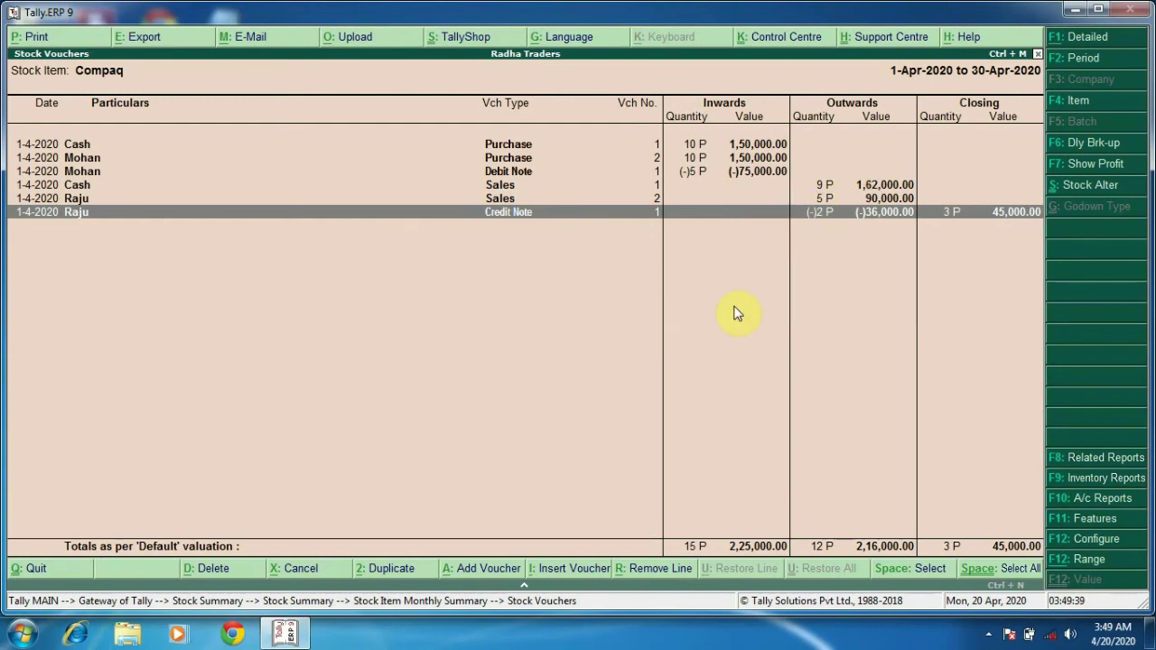
{"action": "key", "text": "alt+F1"}
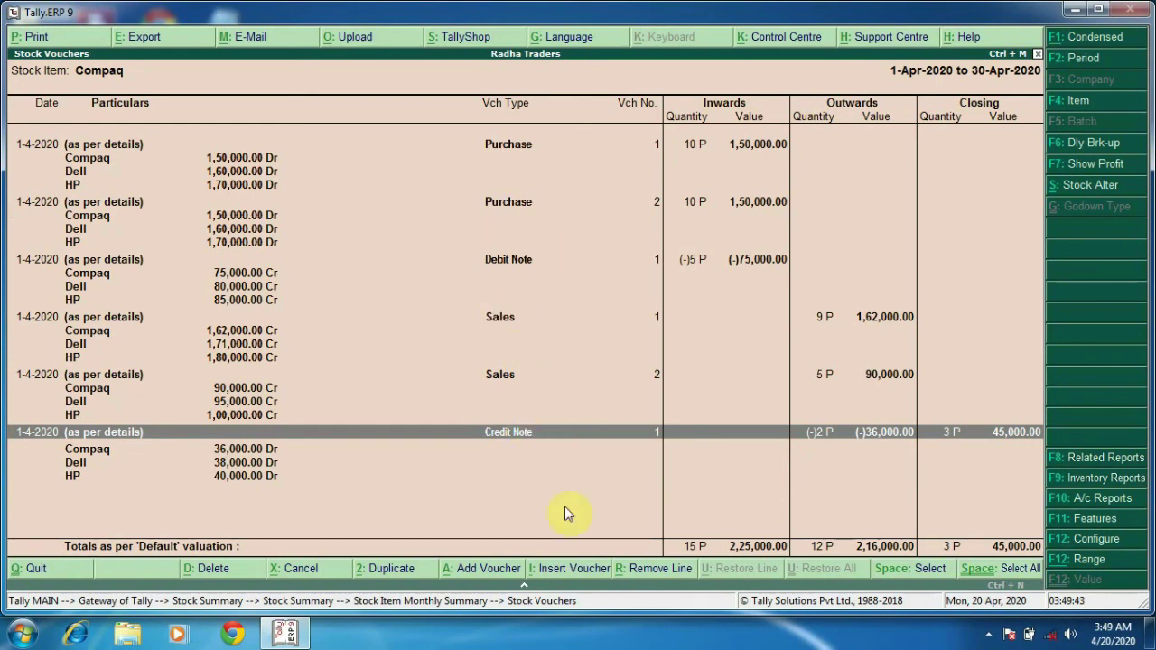
Leave the stock reports and open the Profit & Loss account to check the purchase, purchase return and net purchase accounts figures.
{"action": "key", "text": "Escape"}
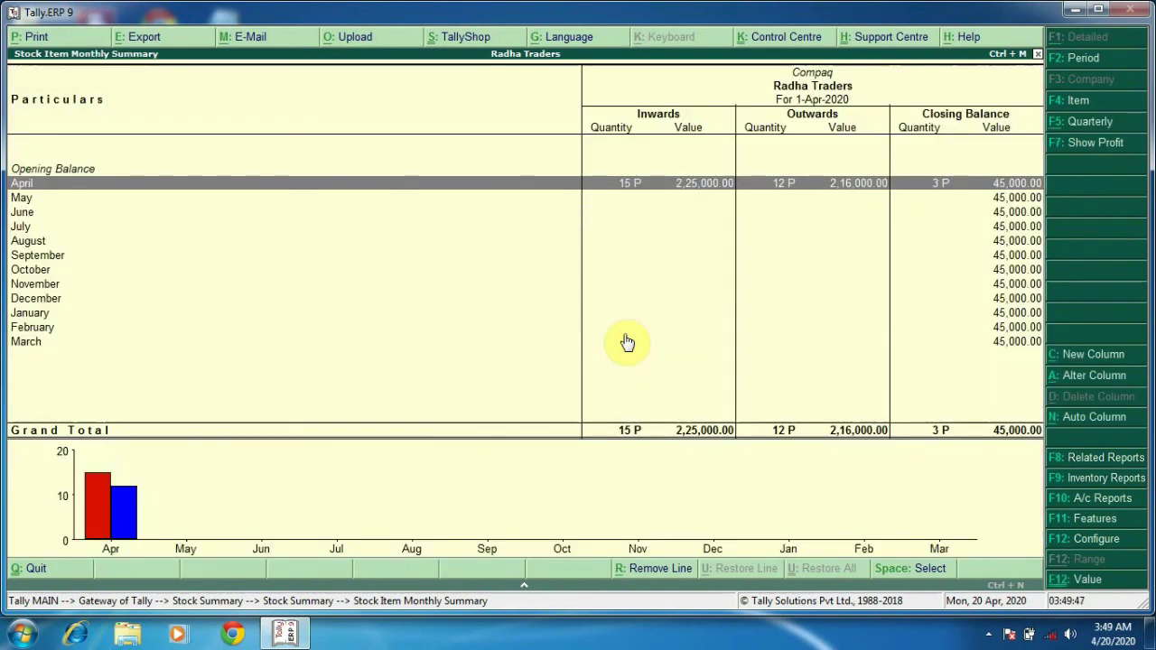
{"action": "key", "text": "Escape"}
{"action": "key", "text": "Escape"}
{"action": "key", "text": "Escape"}
{"action": "key", "text": "p"}
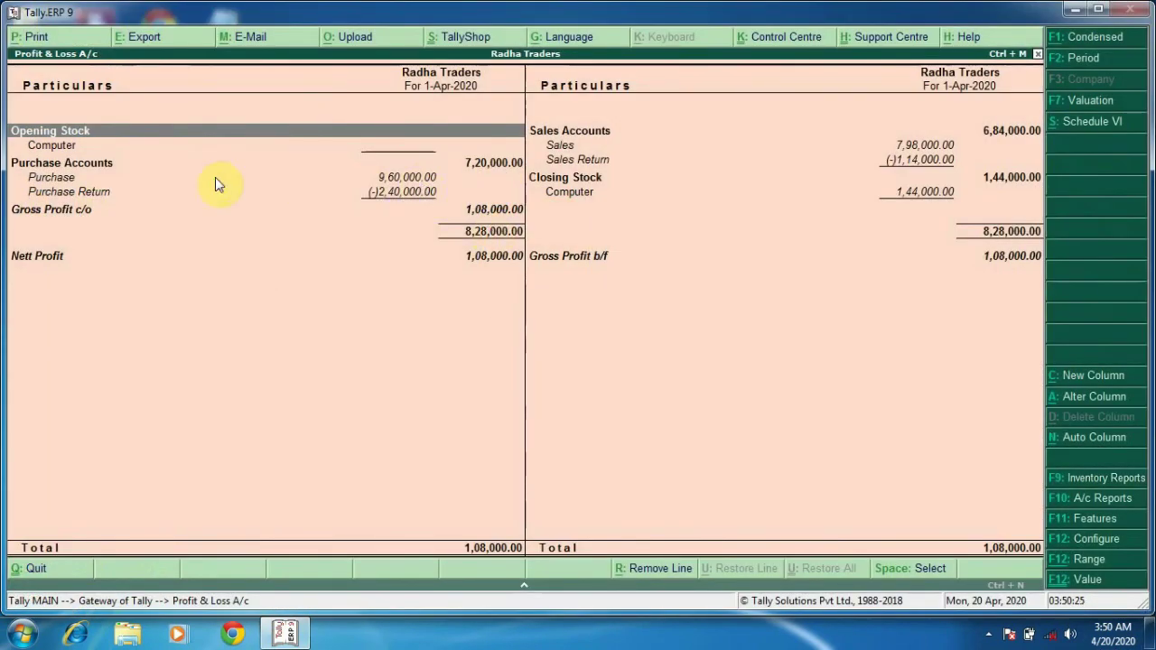
{"action": "left_click", "coordinate": [85, 178]}
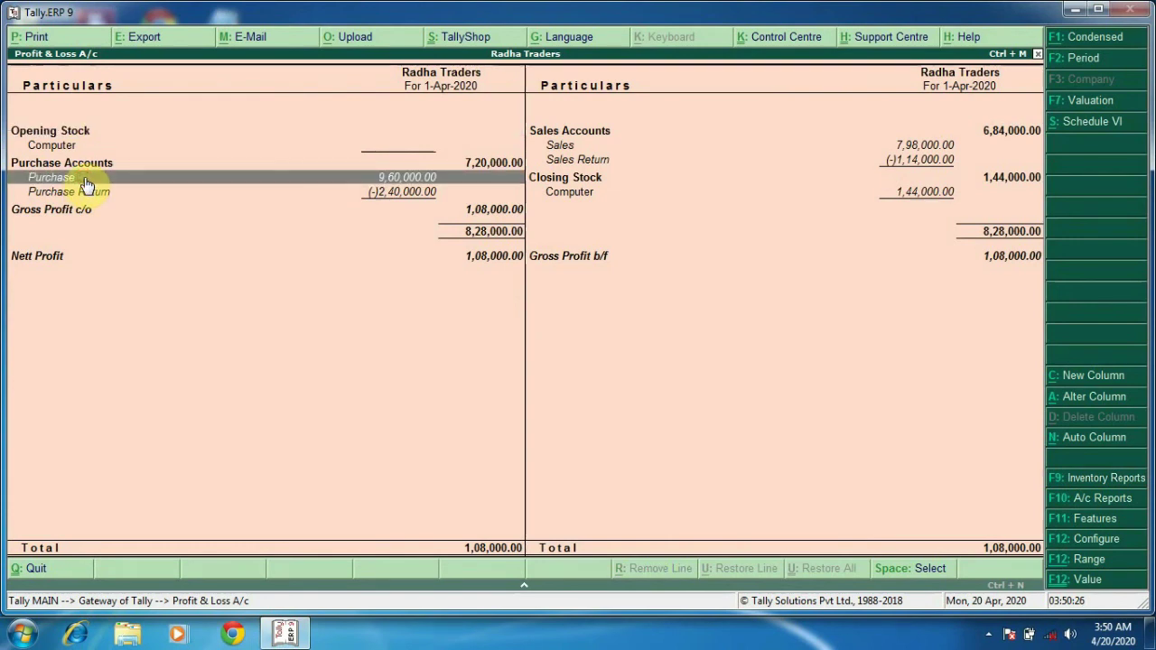
{"action": "left_click", "coordinate": [408, 196]}
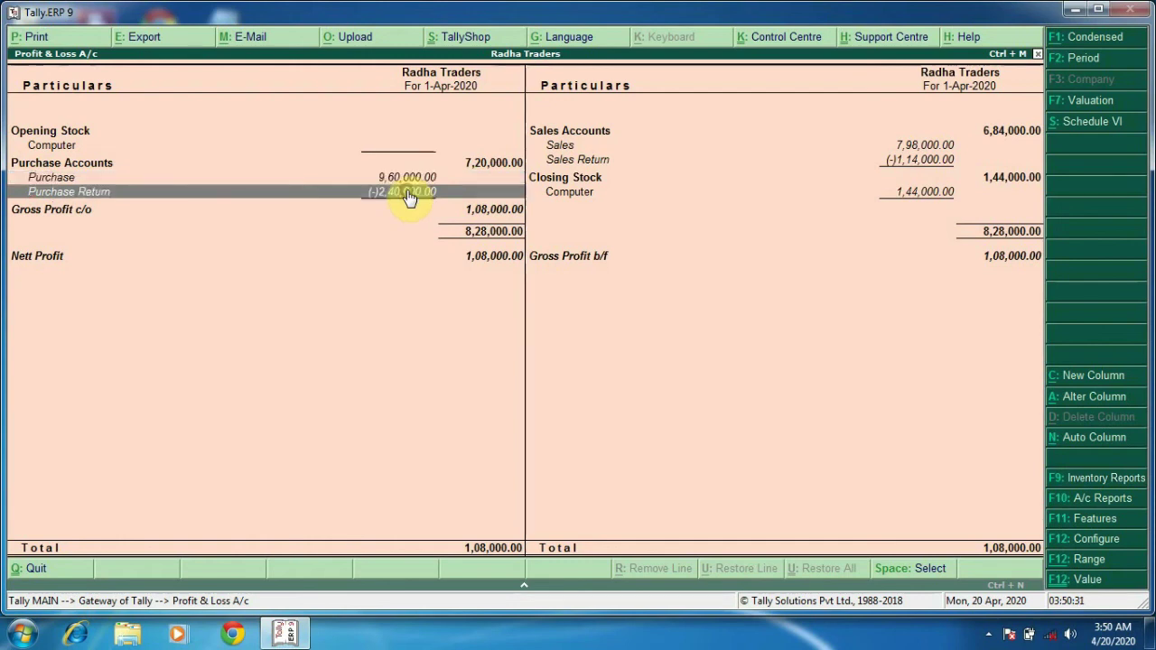
{"action": "left_click", "coordinate": [513, 166]}
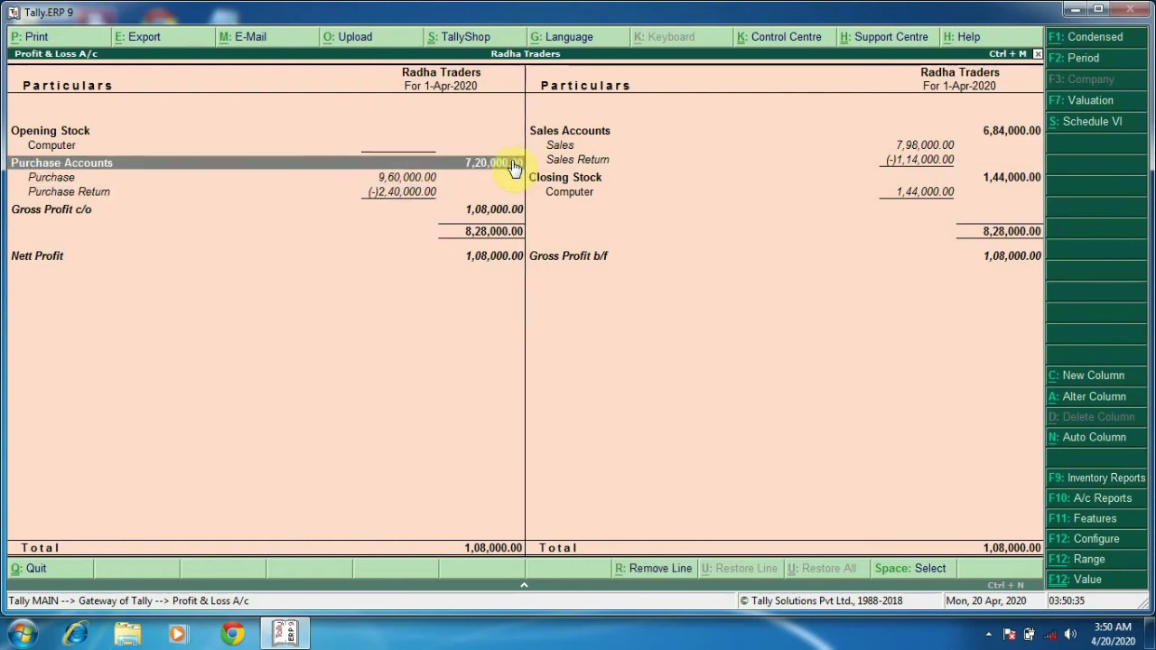
Check the sales, sales return, closing stock, gross profit and nett profit figures, and close the Profit & Loss account.
{"action": "left_click", "coordinate": [587, 147]}
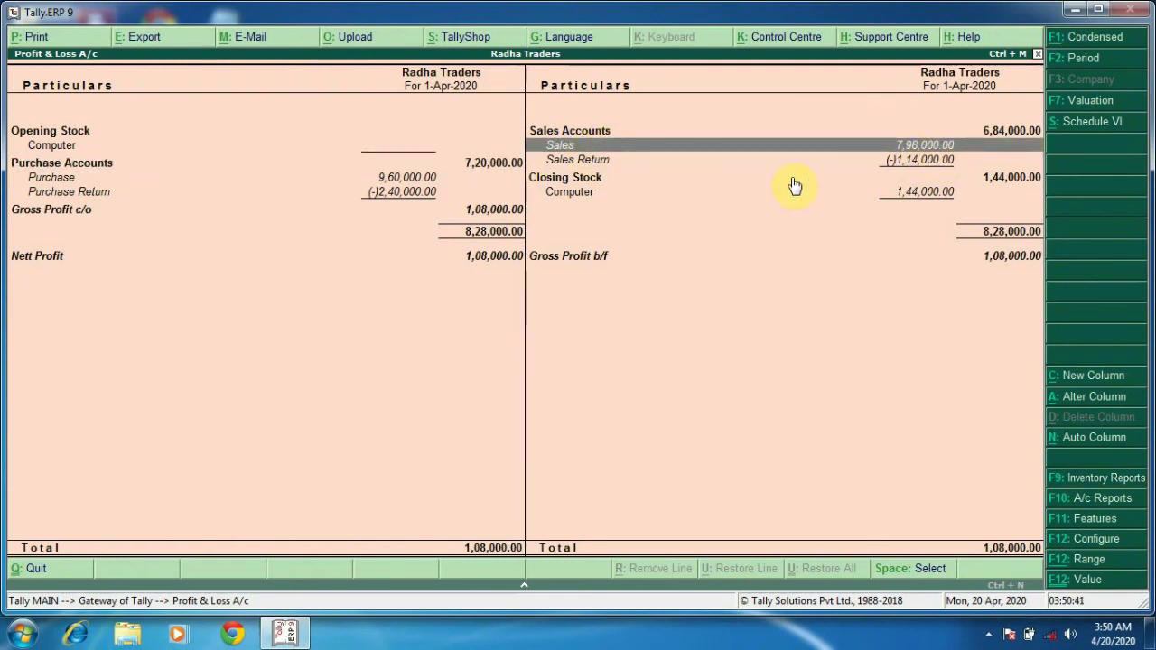
{"action": "left_click", "coordinate": [908, 164]}
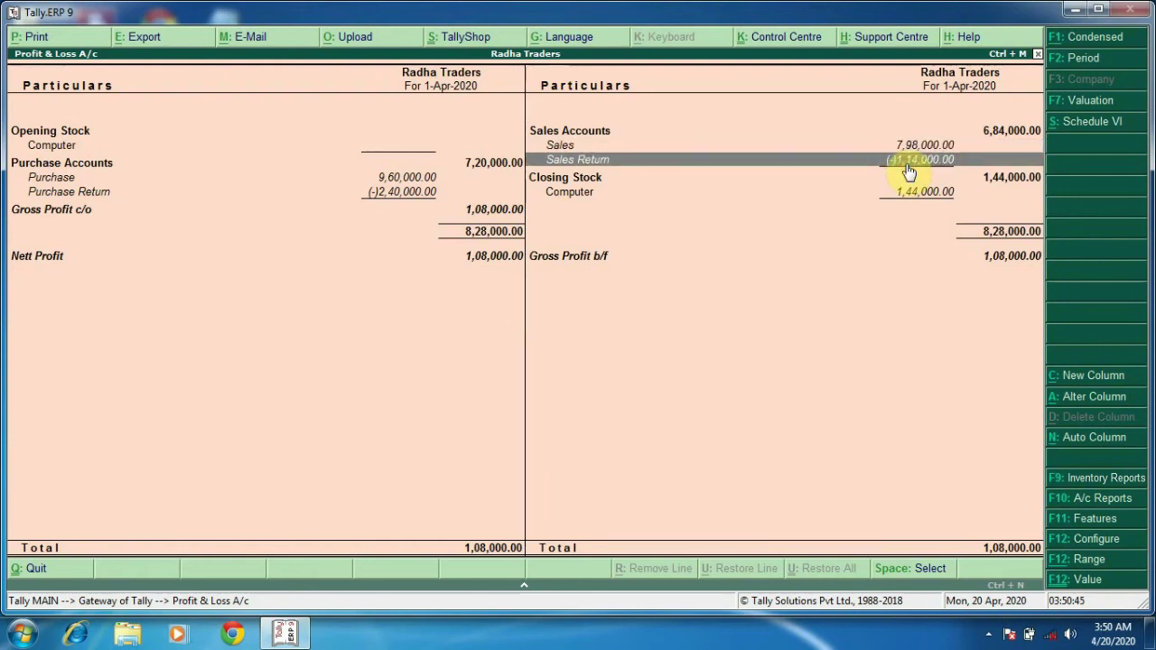
{"action": "left_click", "coordinate": [1018, 133]}
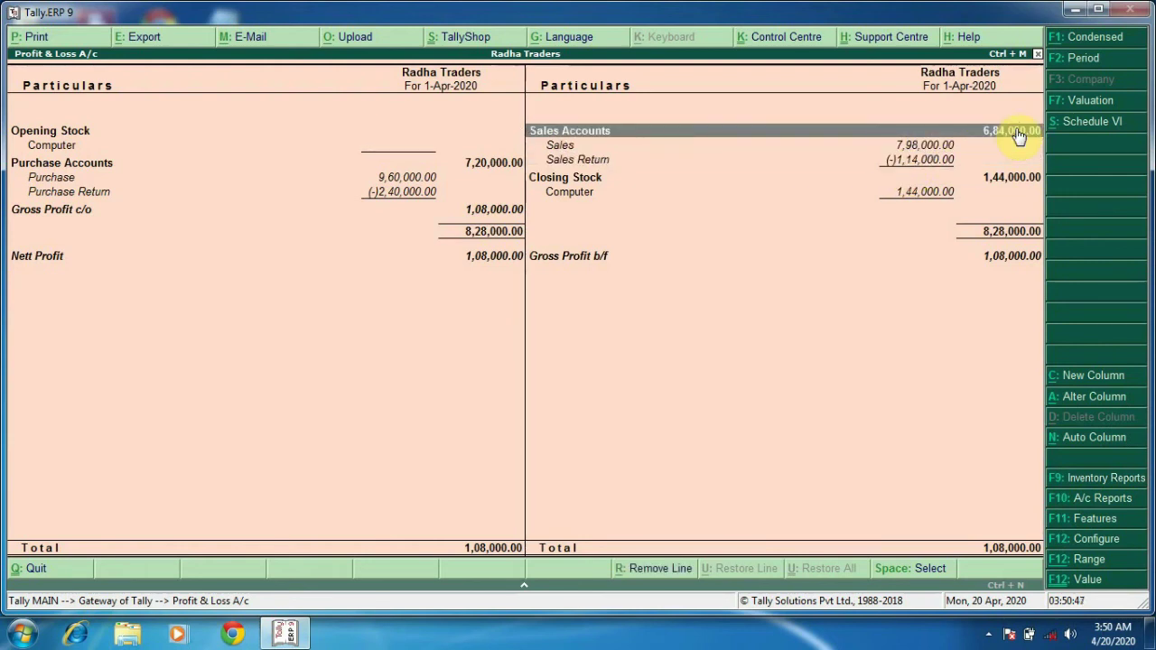
{"action": "left_click", "coordinate": [1002, 186]}
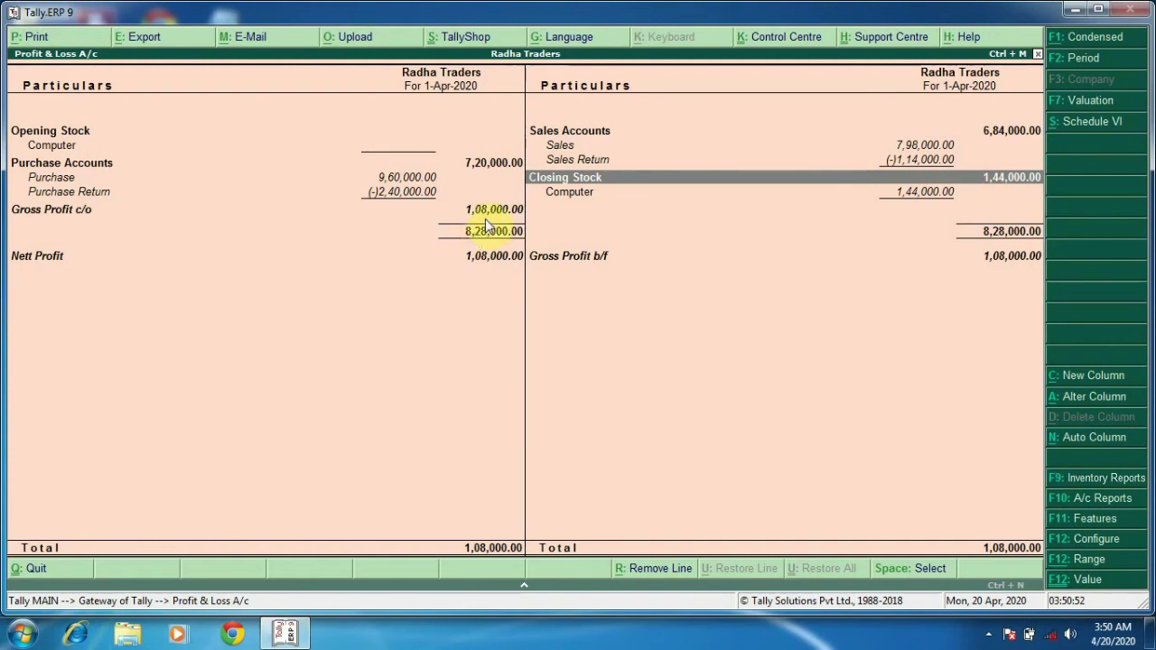
{"action": "left_click", "coordinate": [482, 211]}
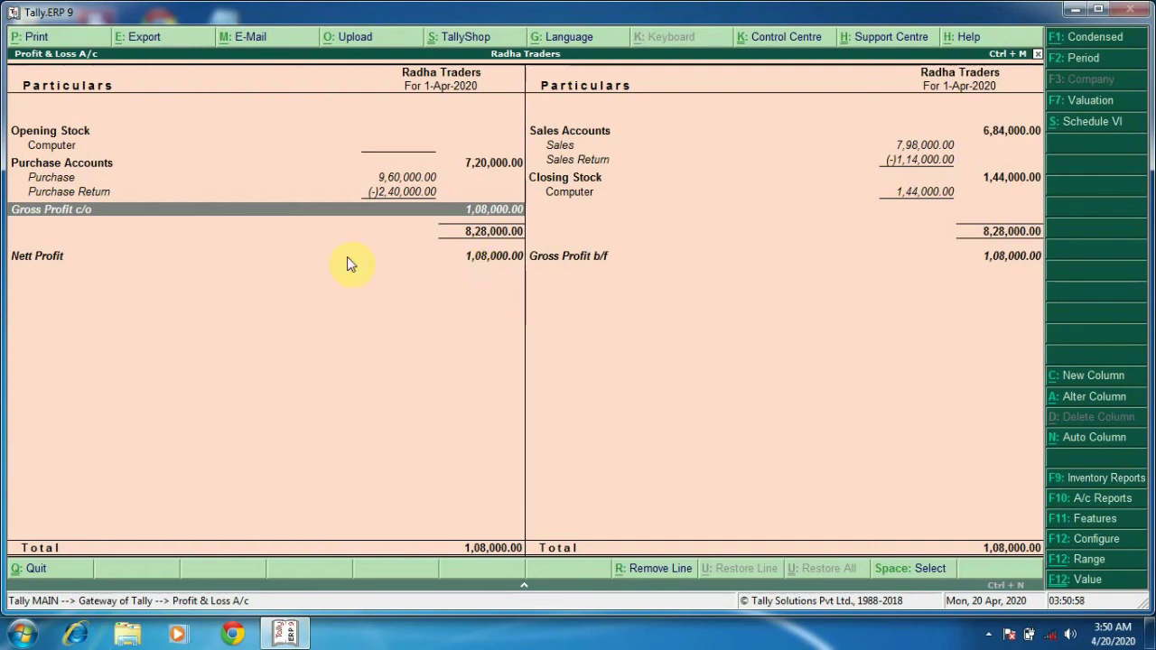
{"action": "left_click", "coordinate": [482, 258]}
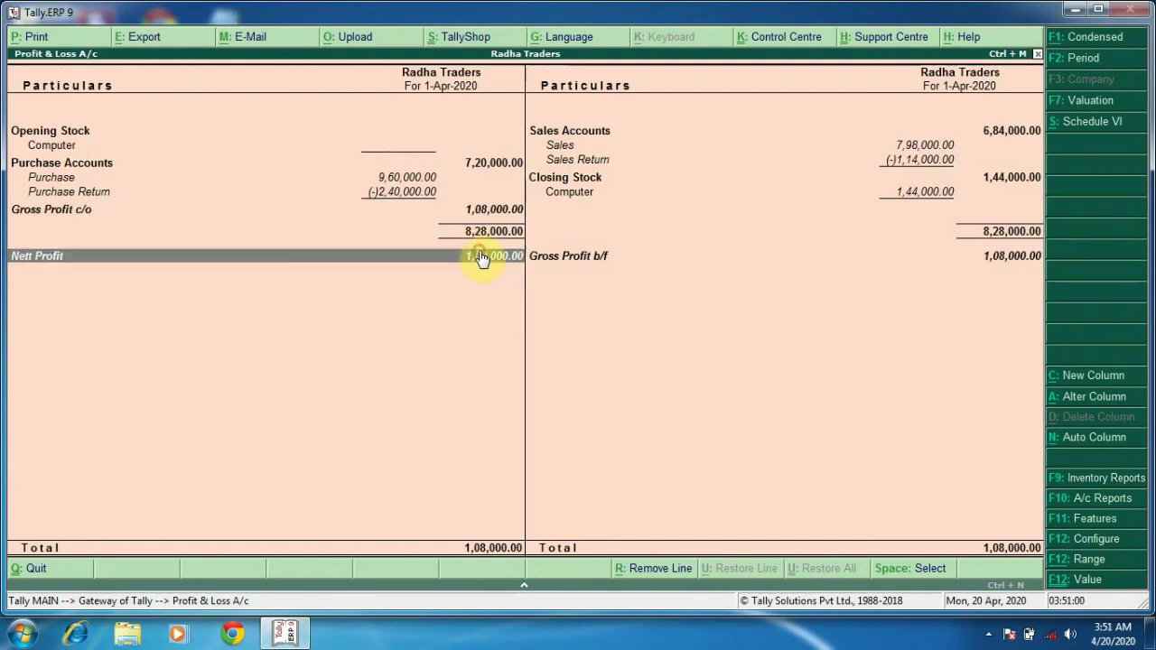
{"action": "key", "text": "Escape"}
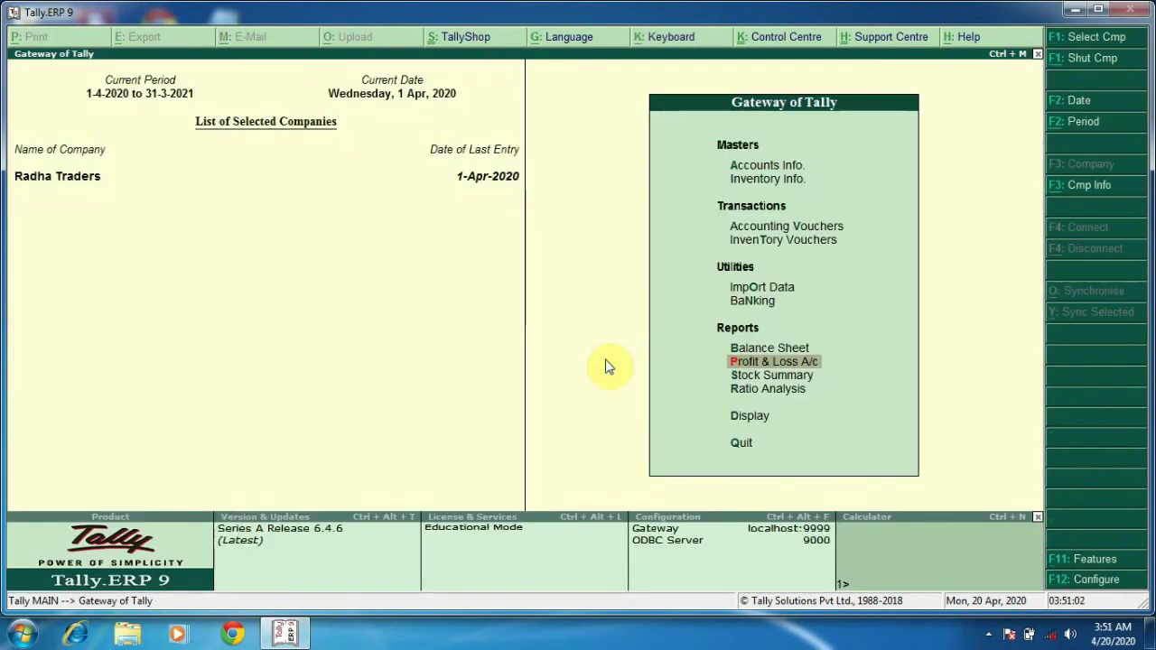